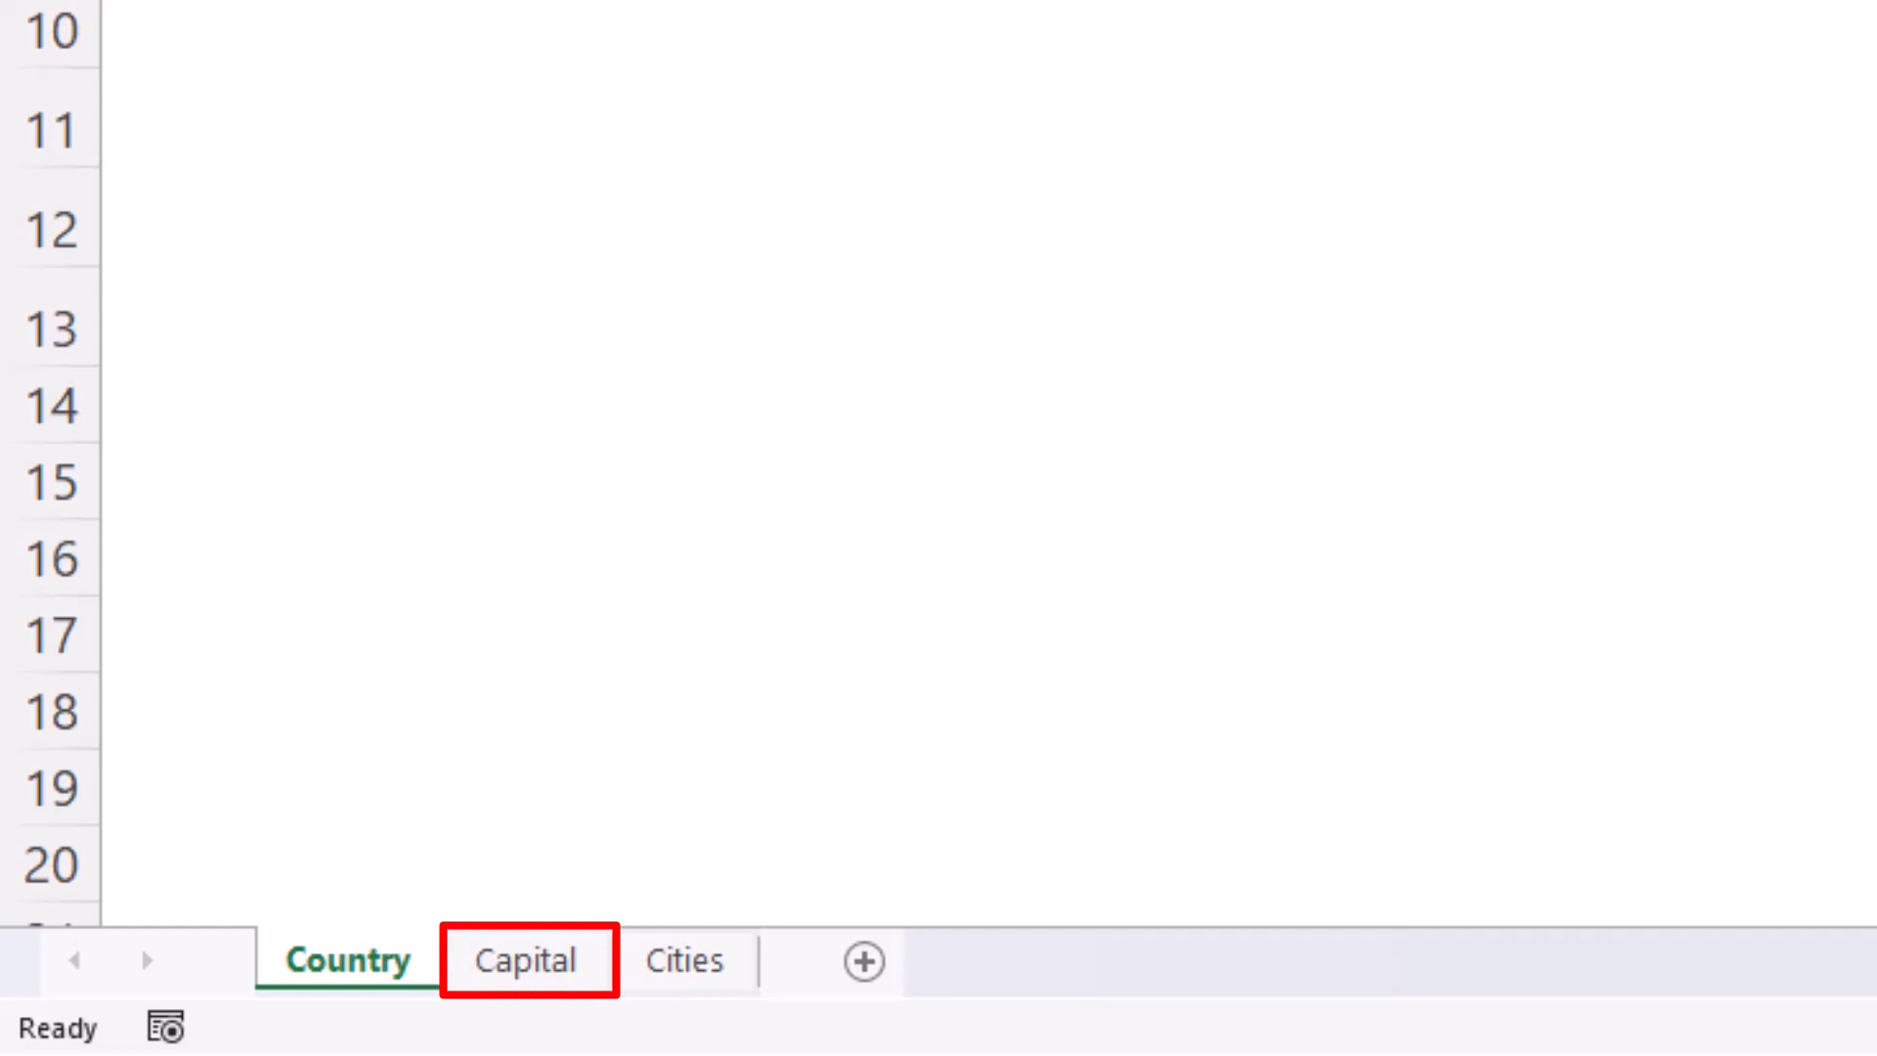
Ask ChatGPT for a VLOOKUP formula in B2:B8 on the country worksheet that returns results from B2:B8 in the capital worksheet.
left_click(585, 966)
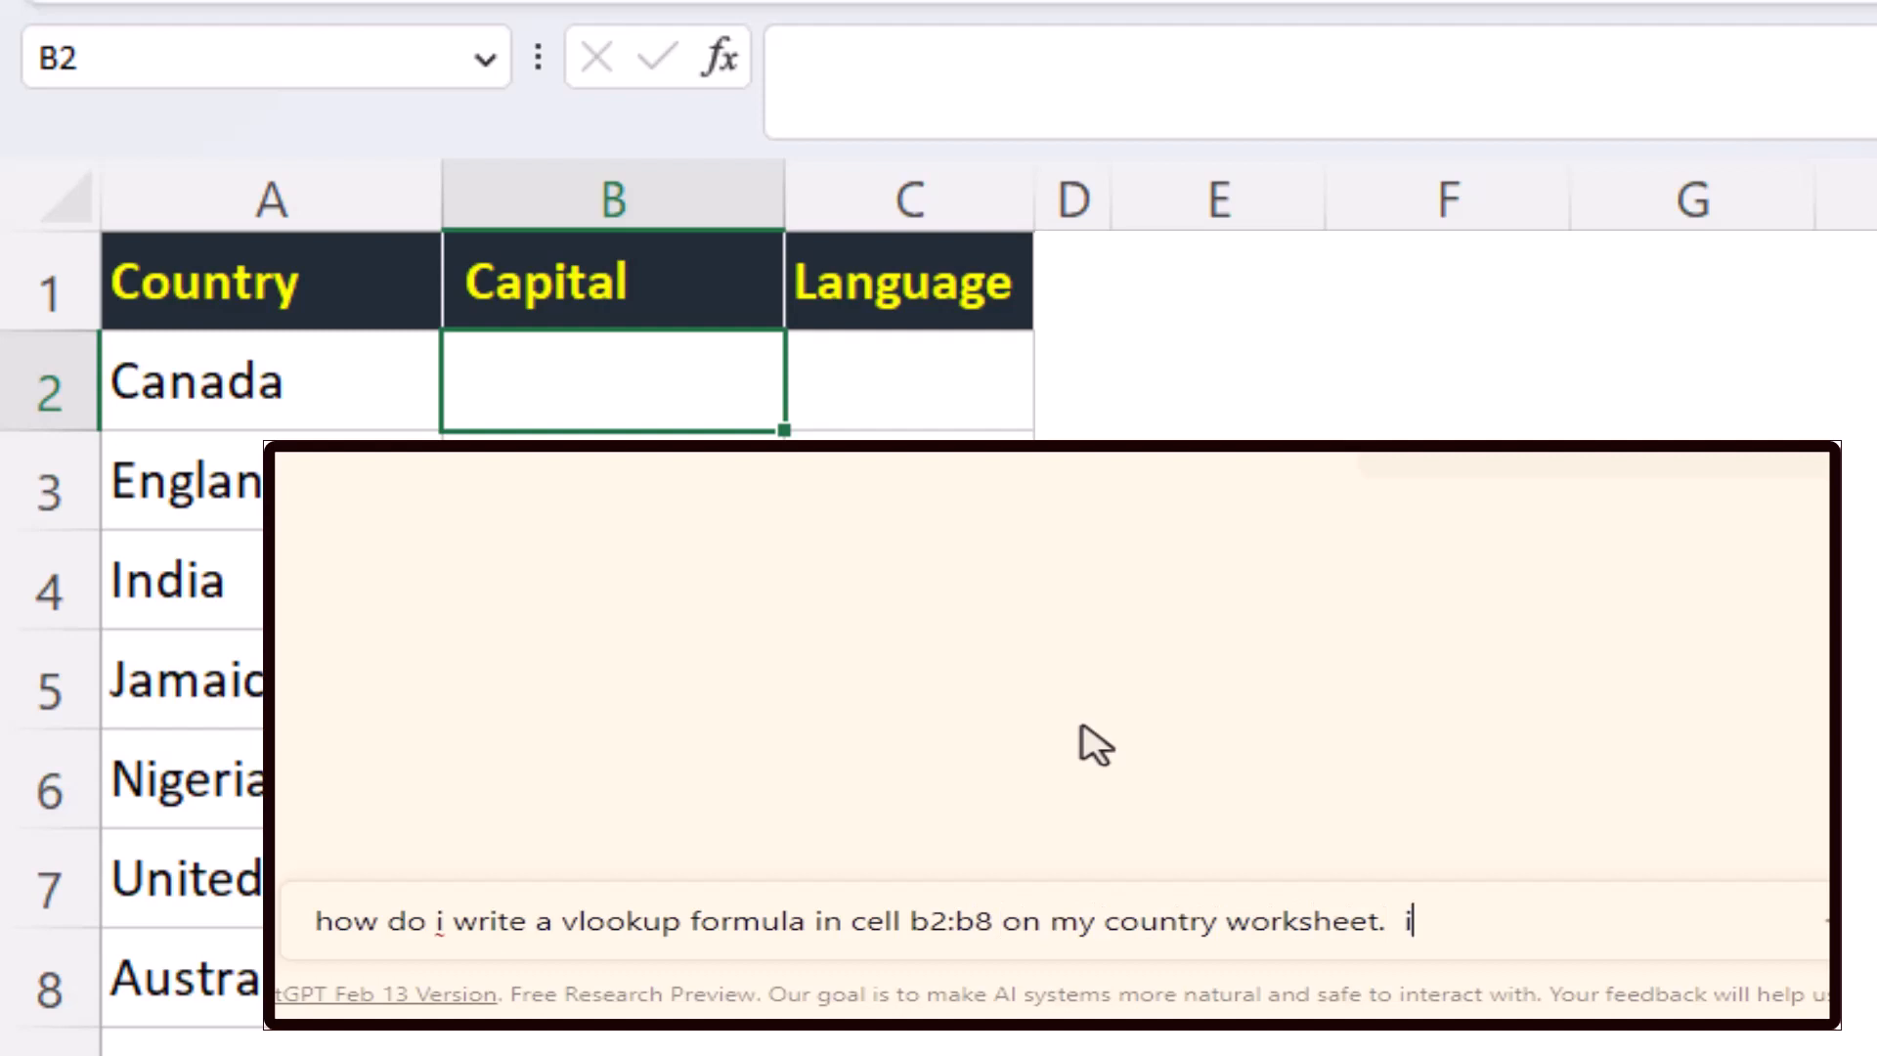
type("from cell b2:b8 in the capital worksheet")
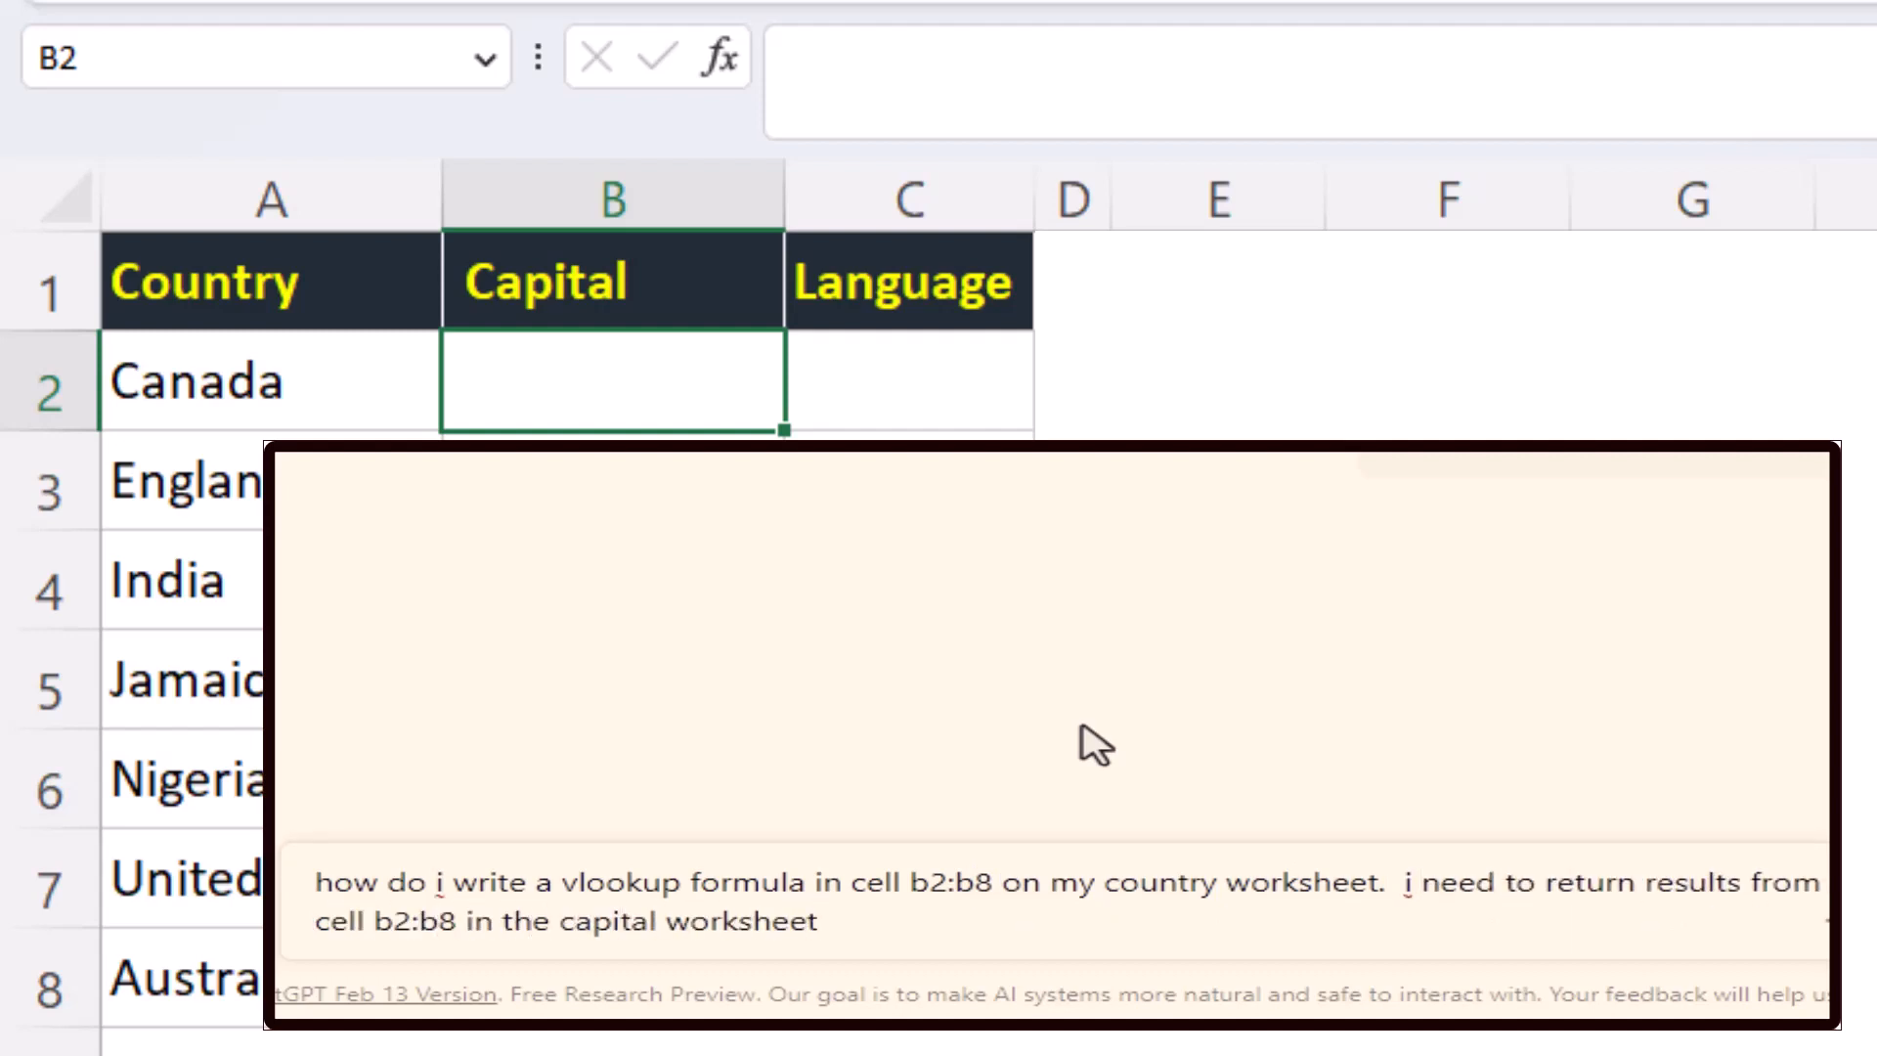
key("Return")
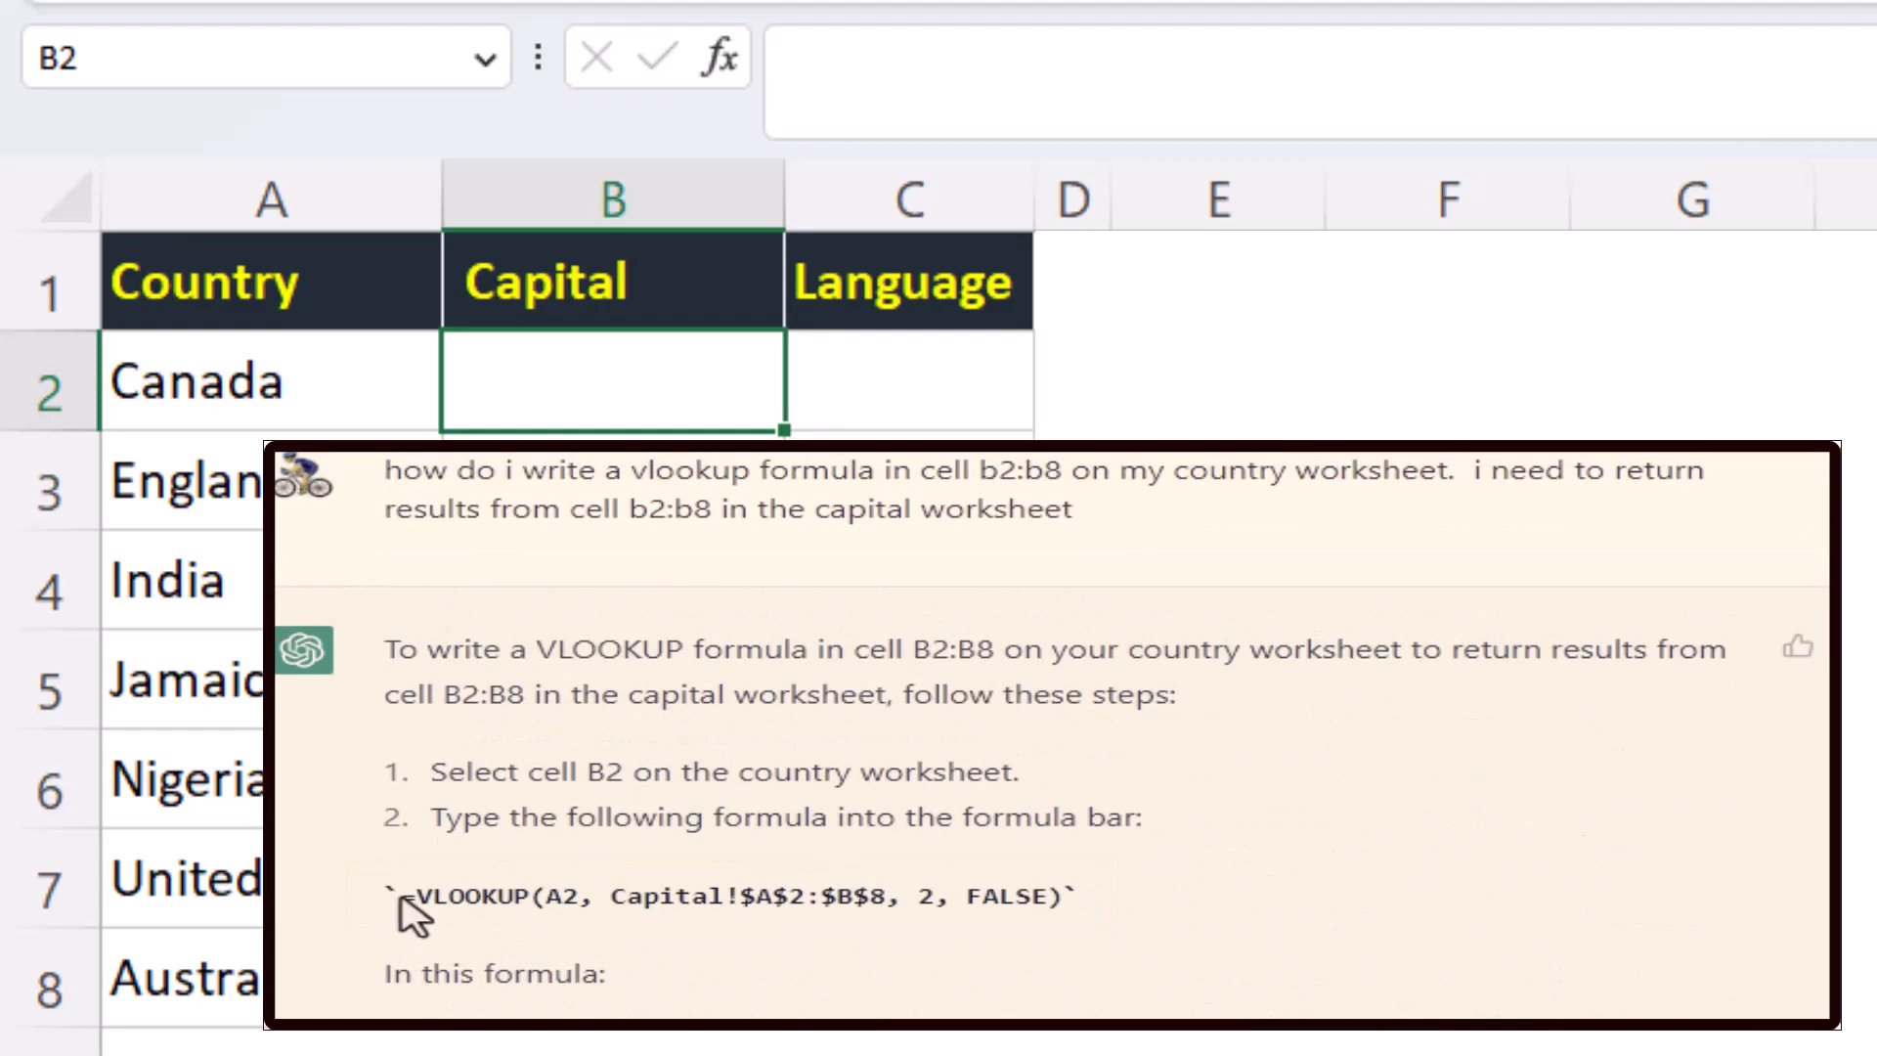
Copy ChatGPT's formula =VLOOKUP(A2, Capital!$A$2:$B$8, 2, FALSE) into cell B2 of the Country sheet and fill it down to B8.
left_click_drag(400, 898, 1065, 899)
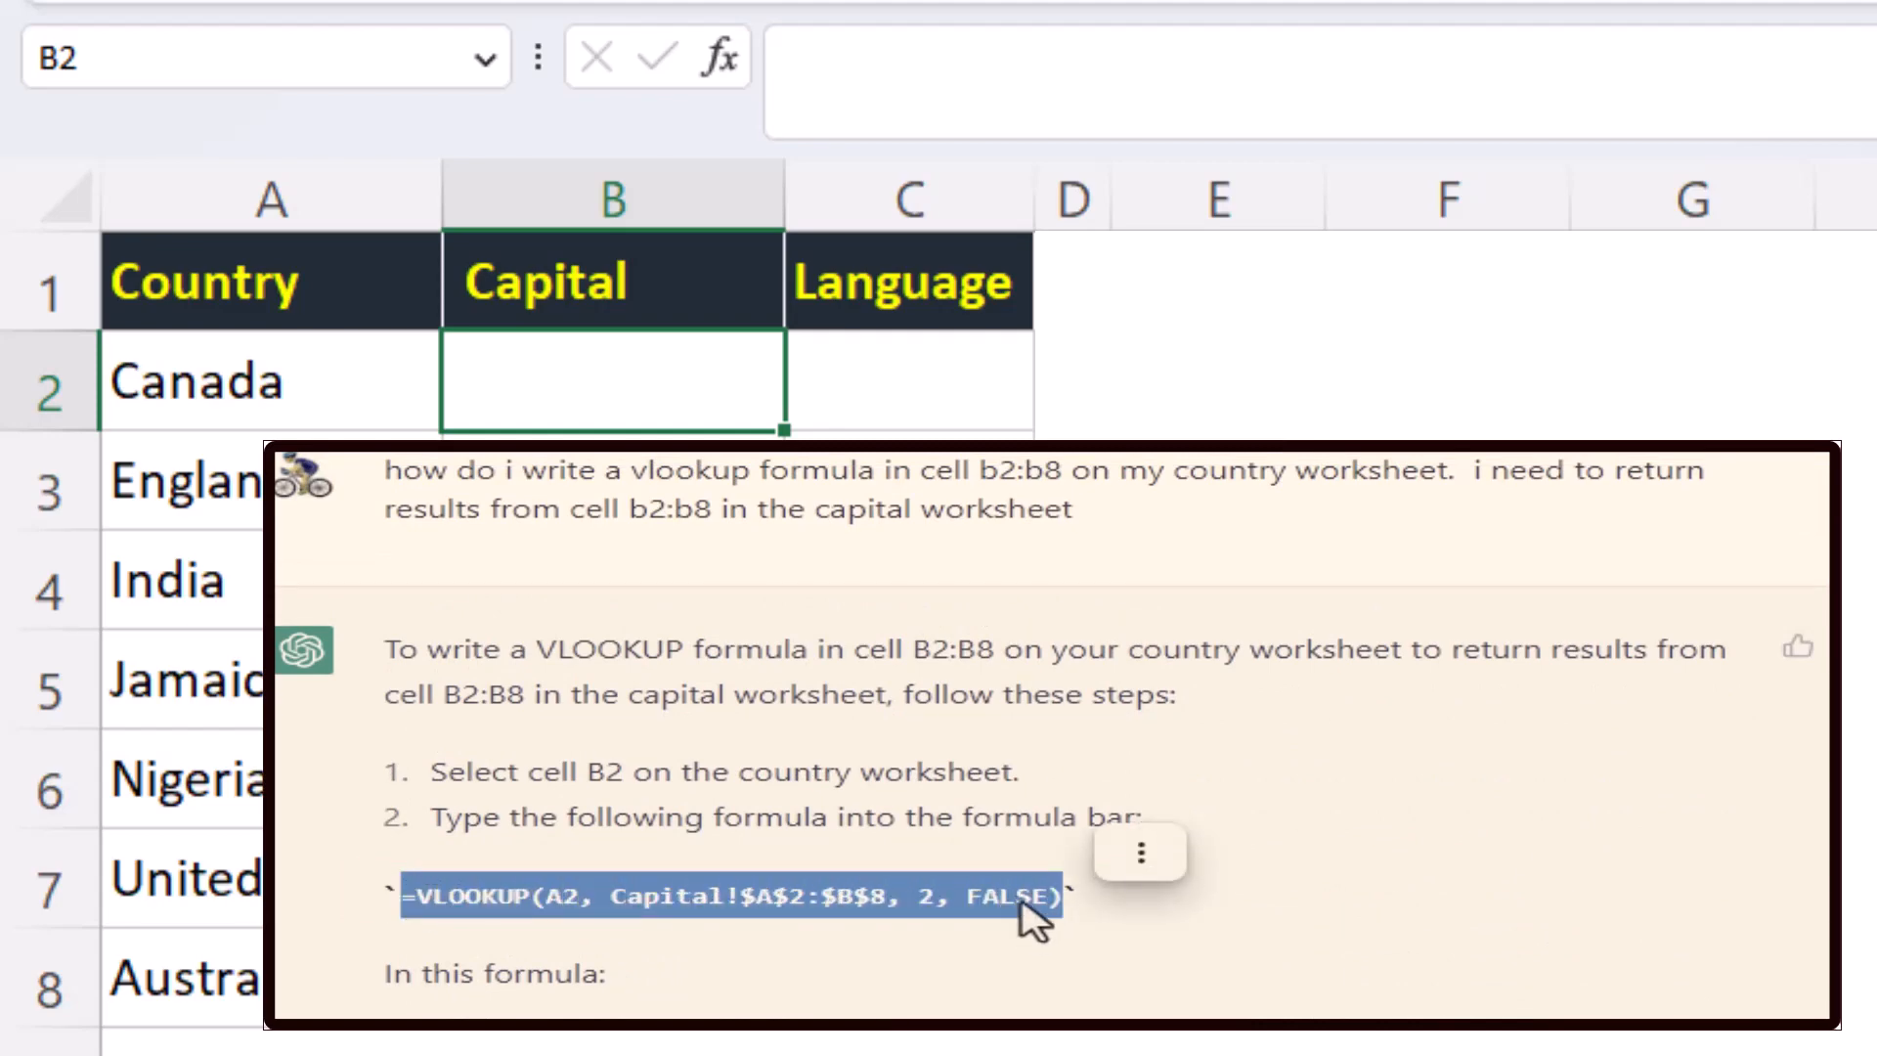
right_click(1020, 902)
left_click(1134, 929)
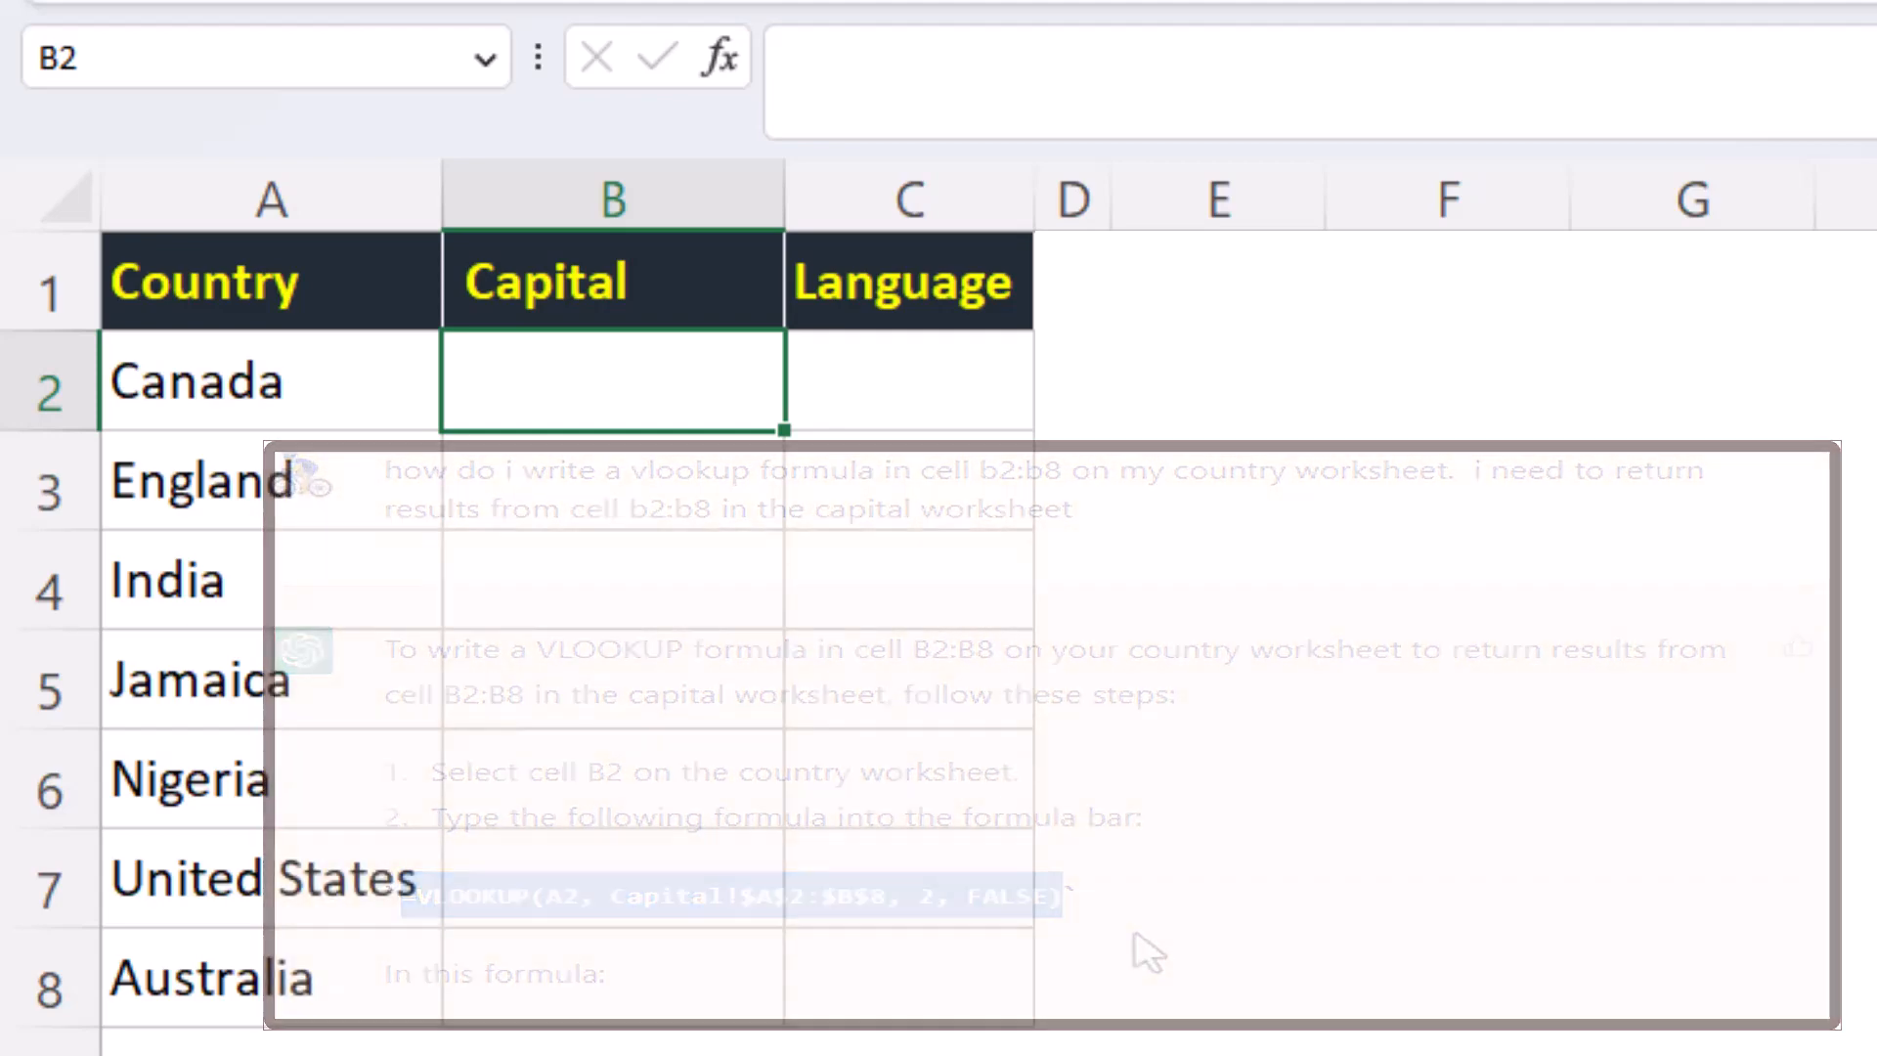
left_click(959, 79)
right_click(960, 83)
left_click(1092, 342)
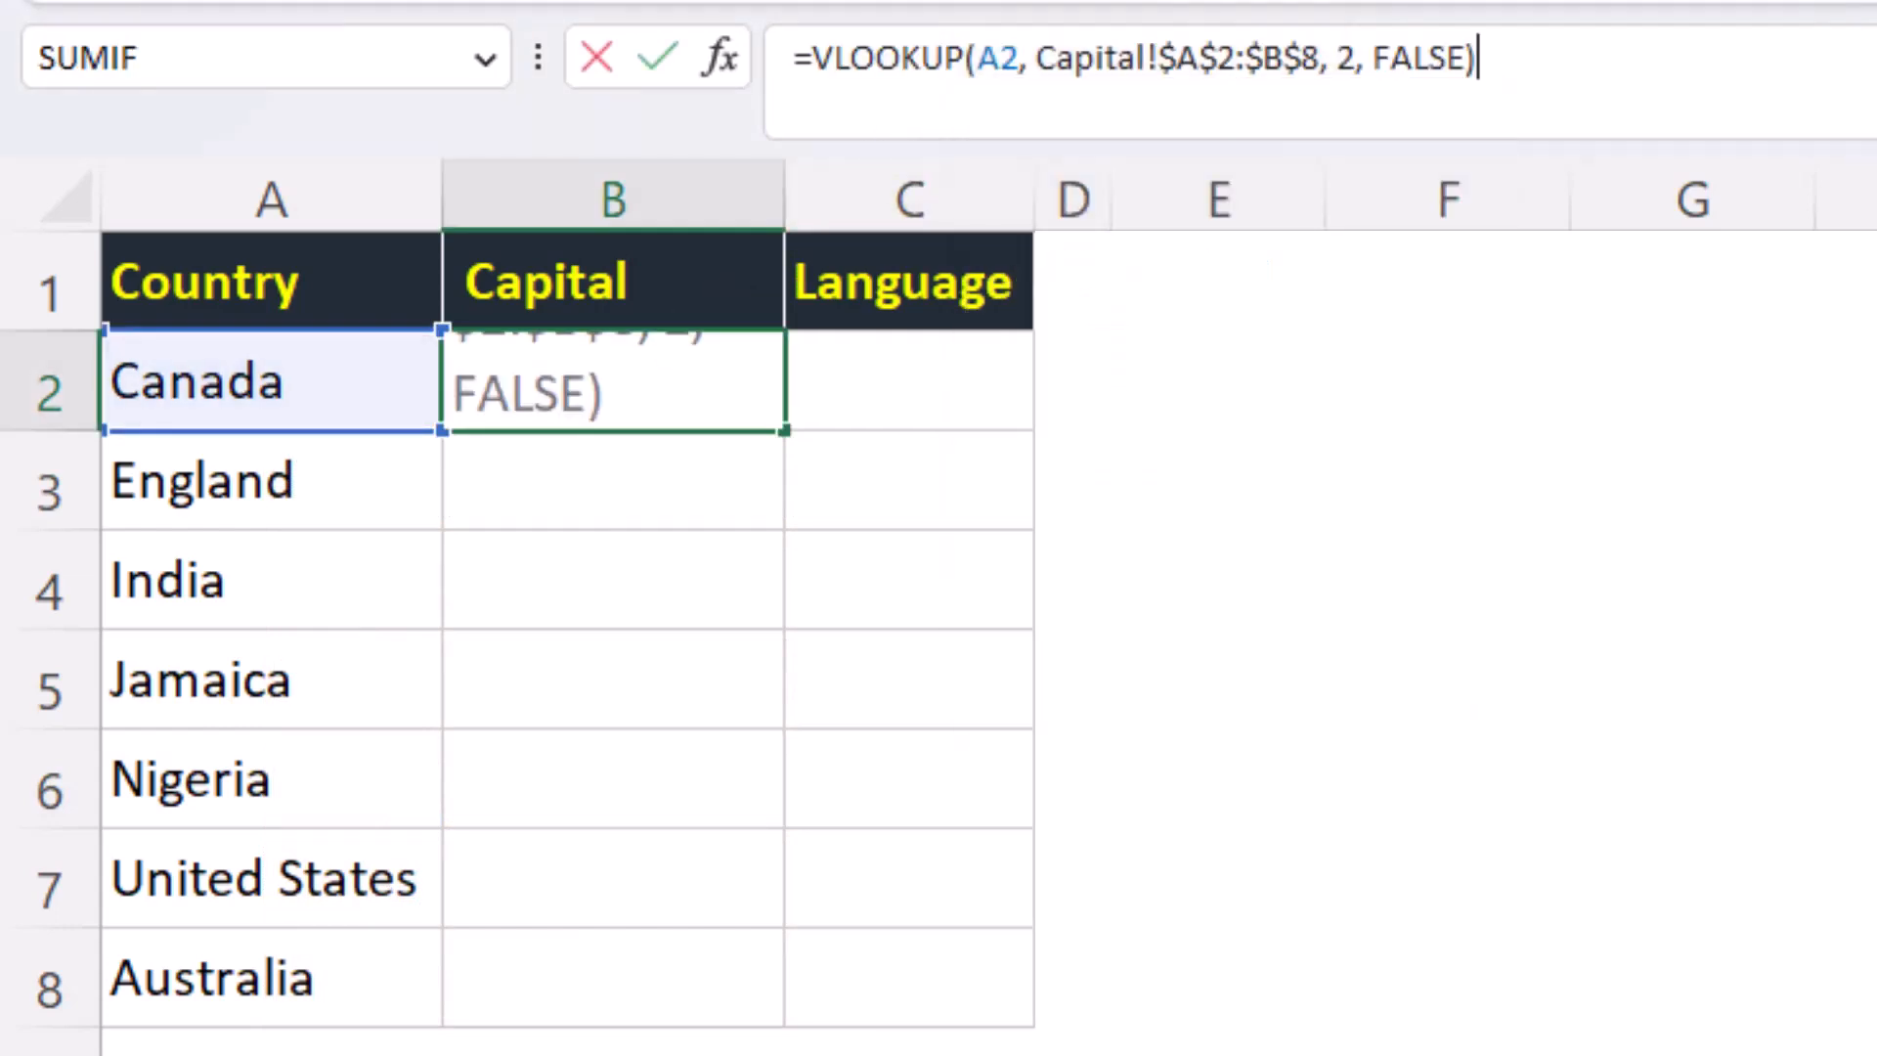
key("Return")
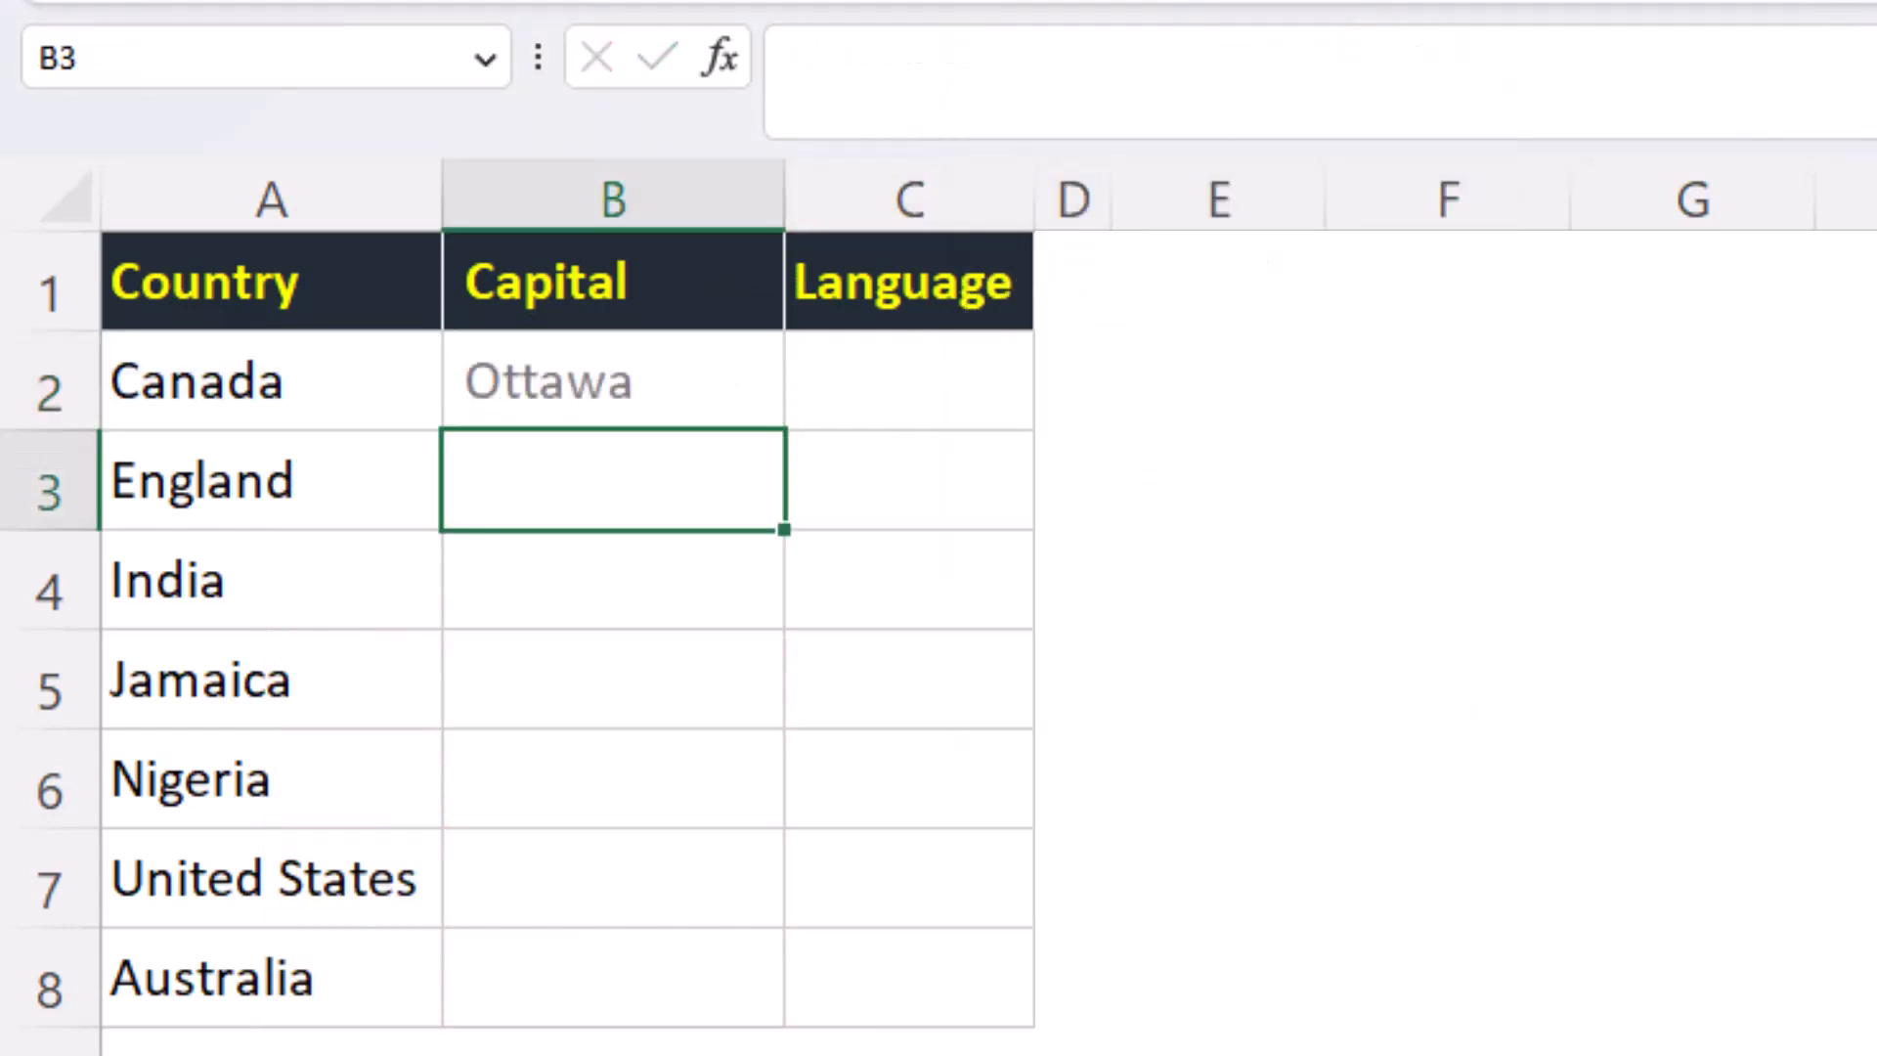
left_click(658, 377)
left_click_drag(785, 435, 772, 1017)
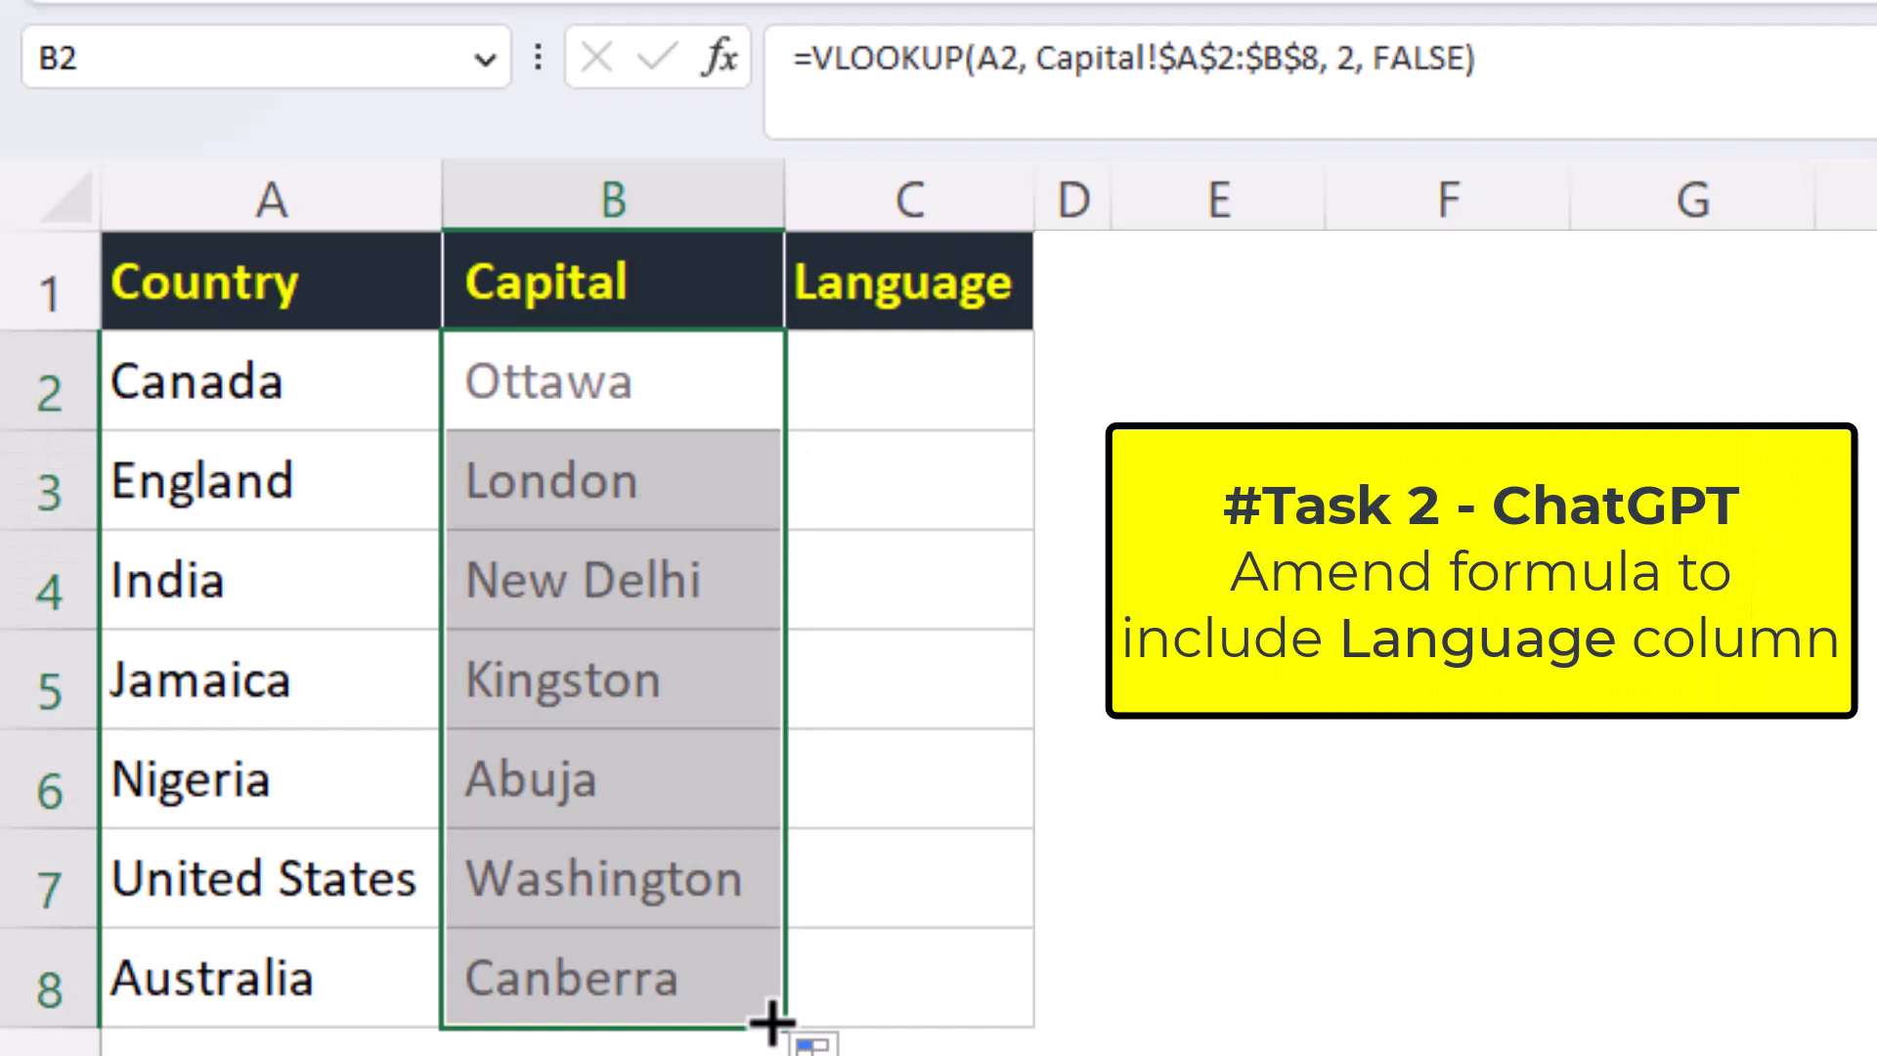
Copy ChatGPT's modified formula =VLOOKUP($A2, Capital!$A$2:$C$8, COLUMN()-1, FALSE) from its reply.
left_click(877, 391)
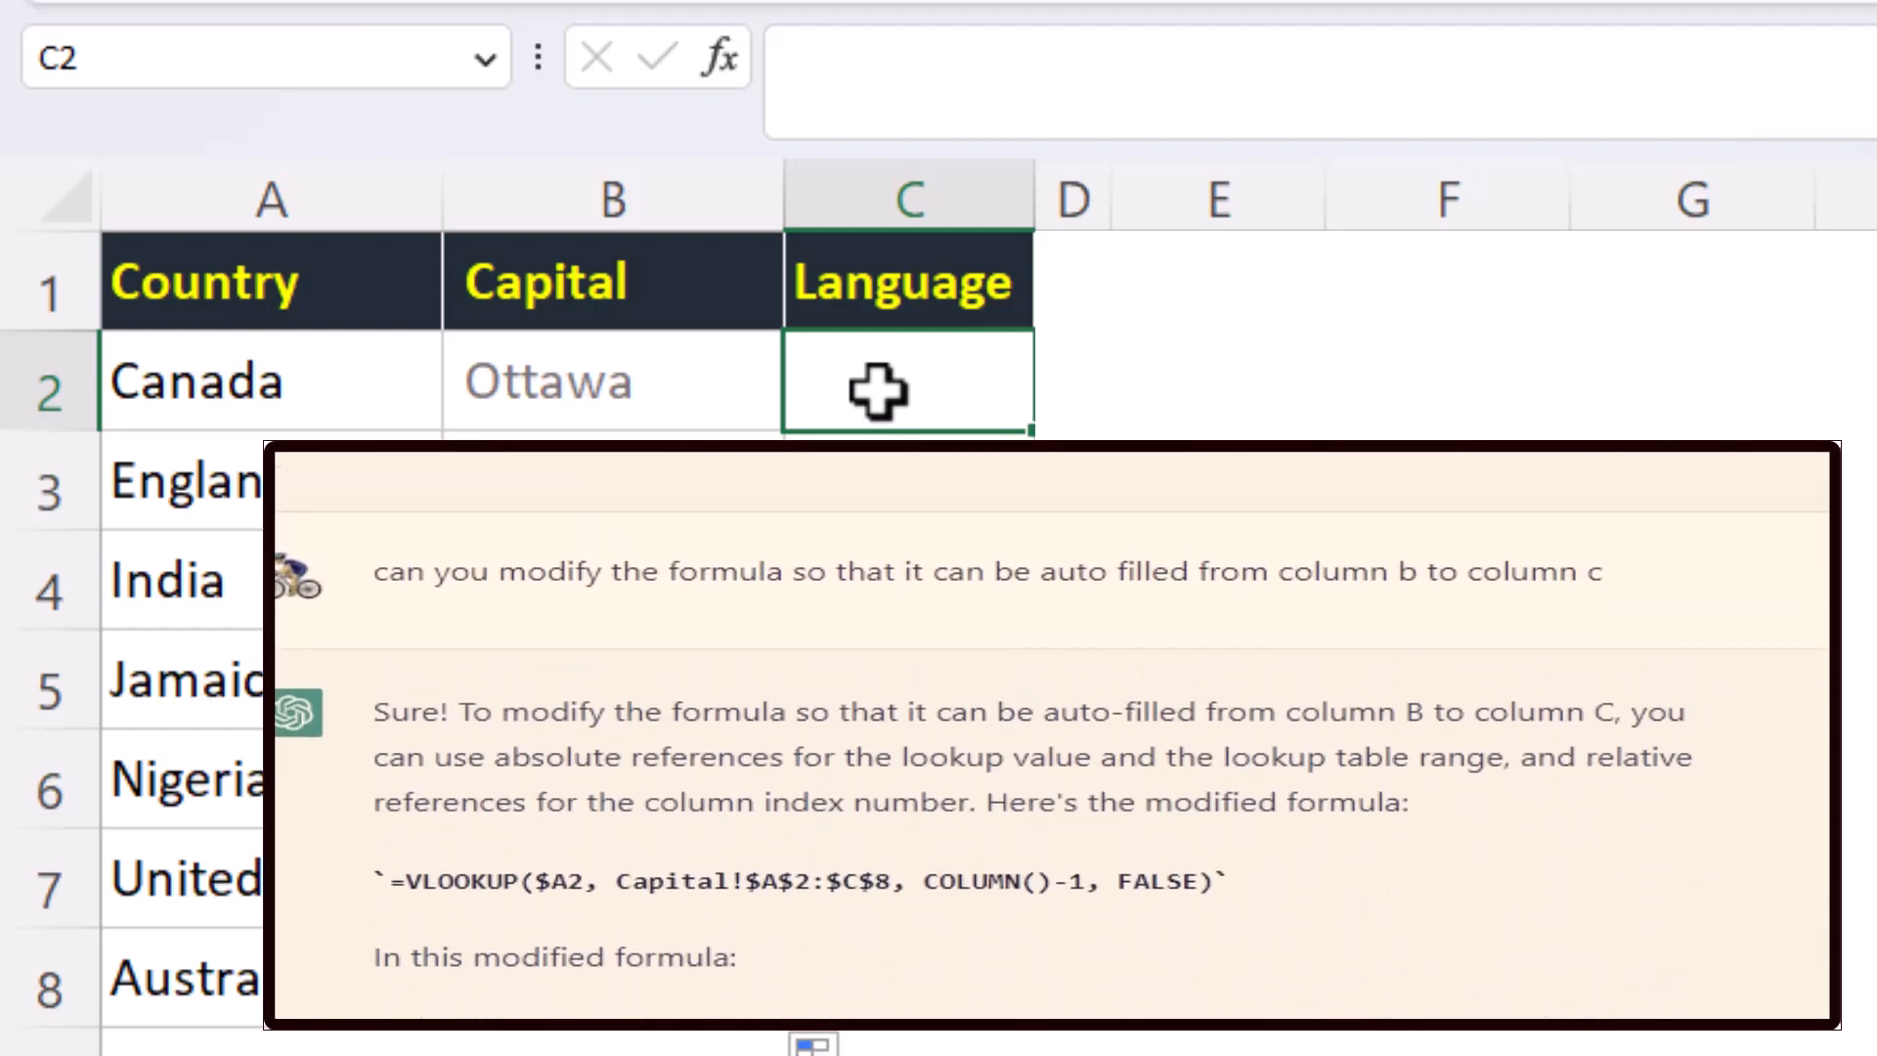
left_click_drag(386, 838, 1202, 842)
left_click(1291, 804)
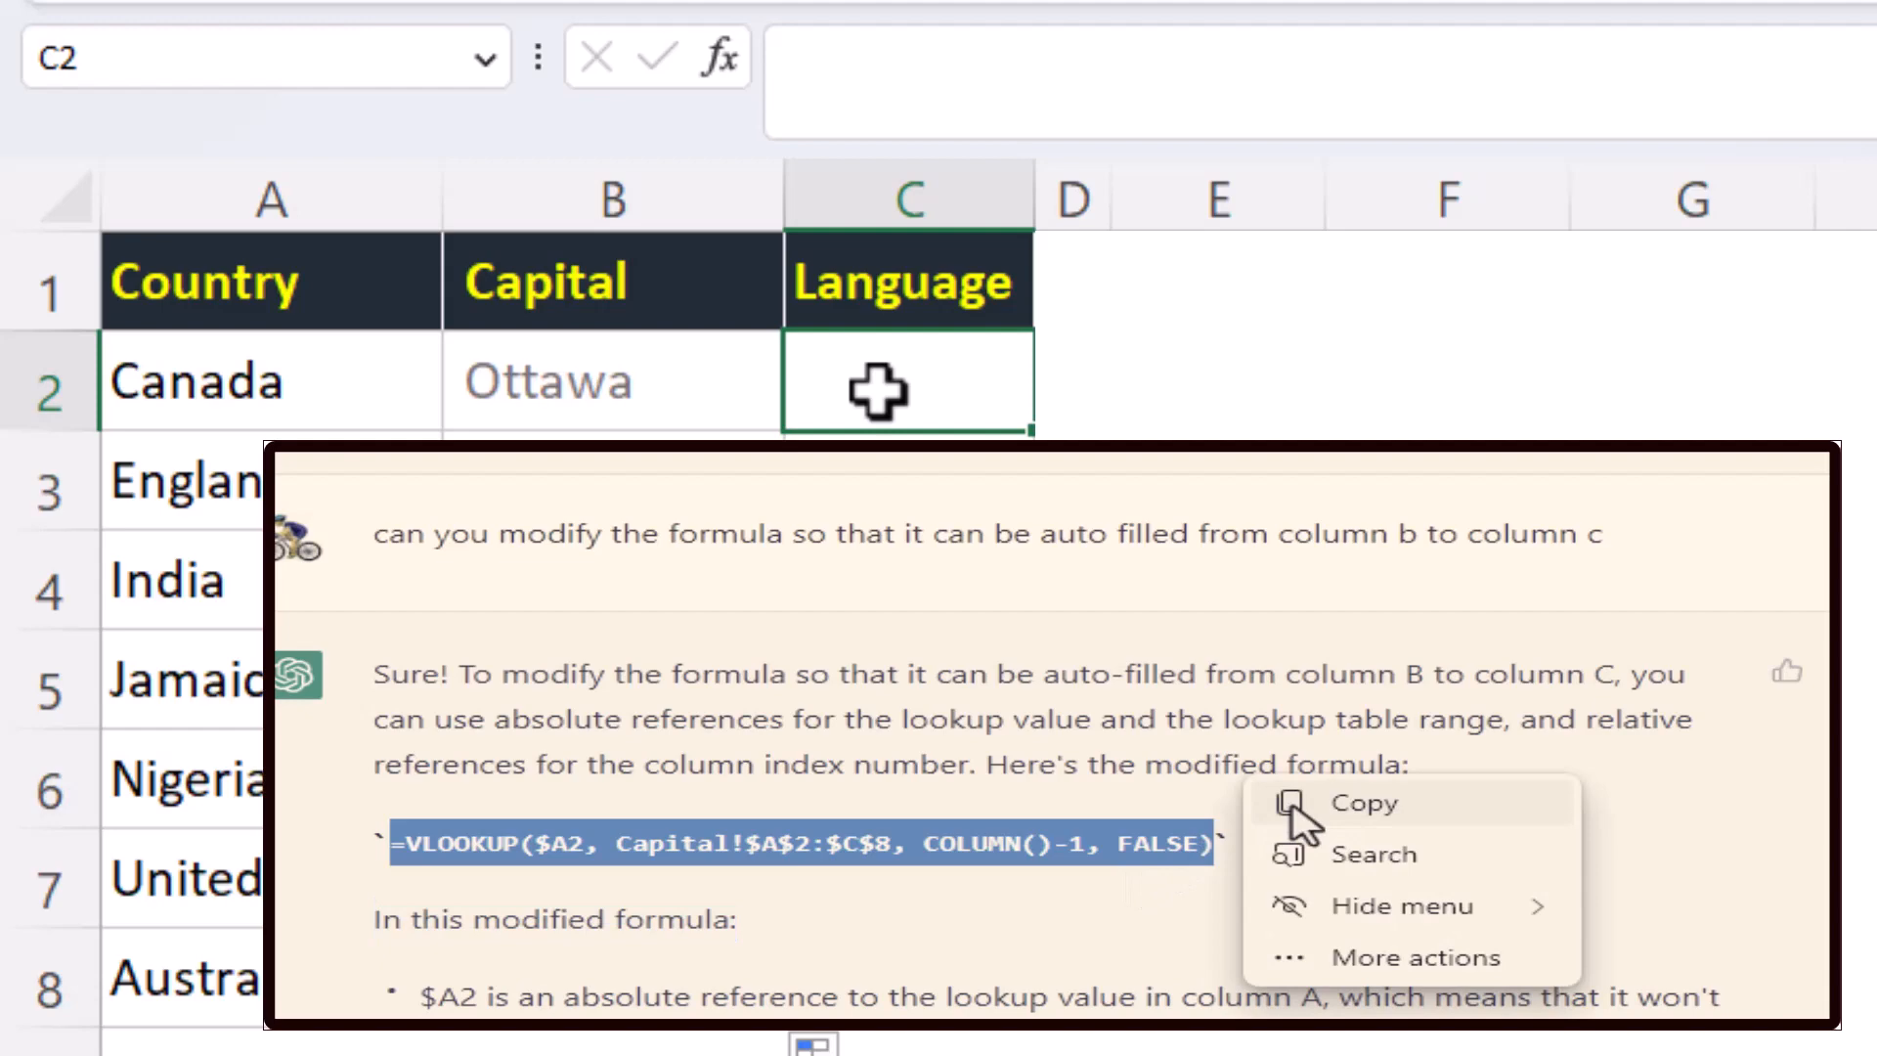
left_click(1380, 810)
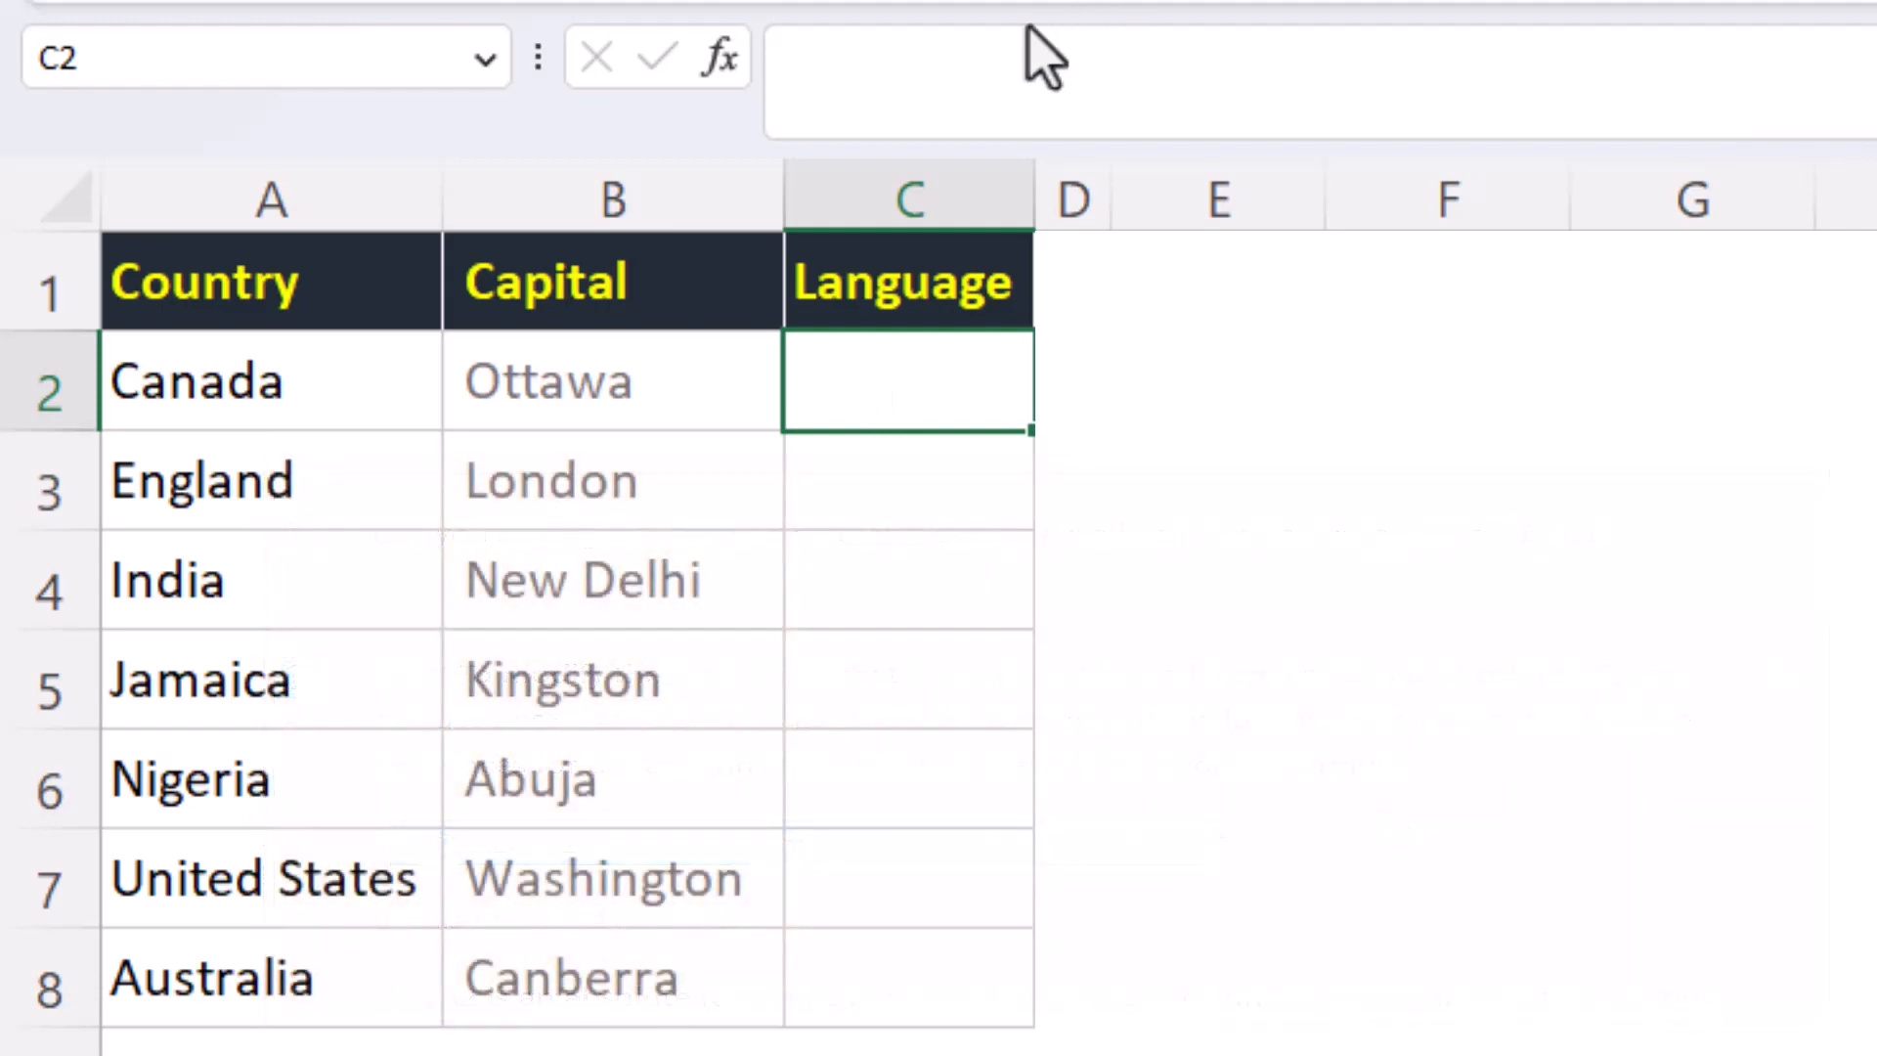
Fill B2's formula across to C2, and replace B2's own formula with the copied =VLOOKUP($A2, Capital!$A$2:$C$8, COLUMN()-1, FALSE).
left_click(653, 367)
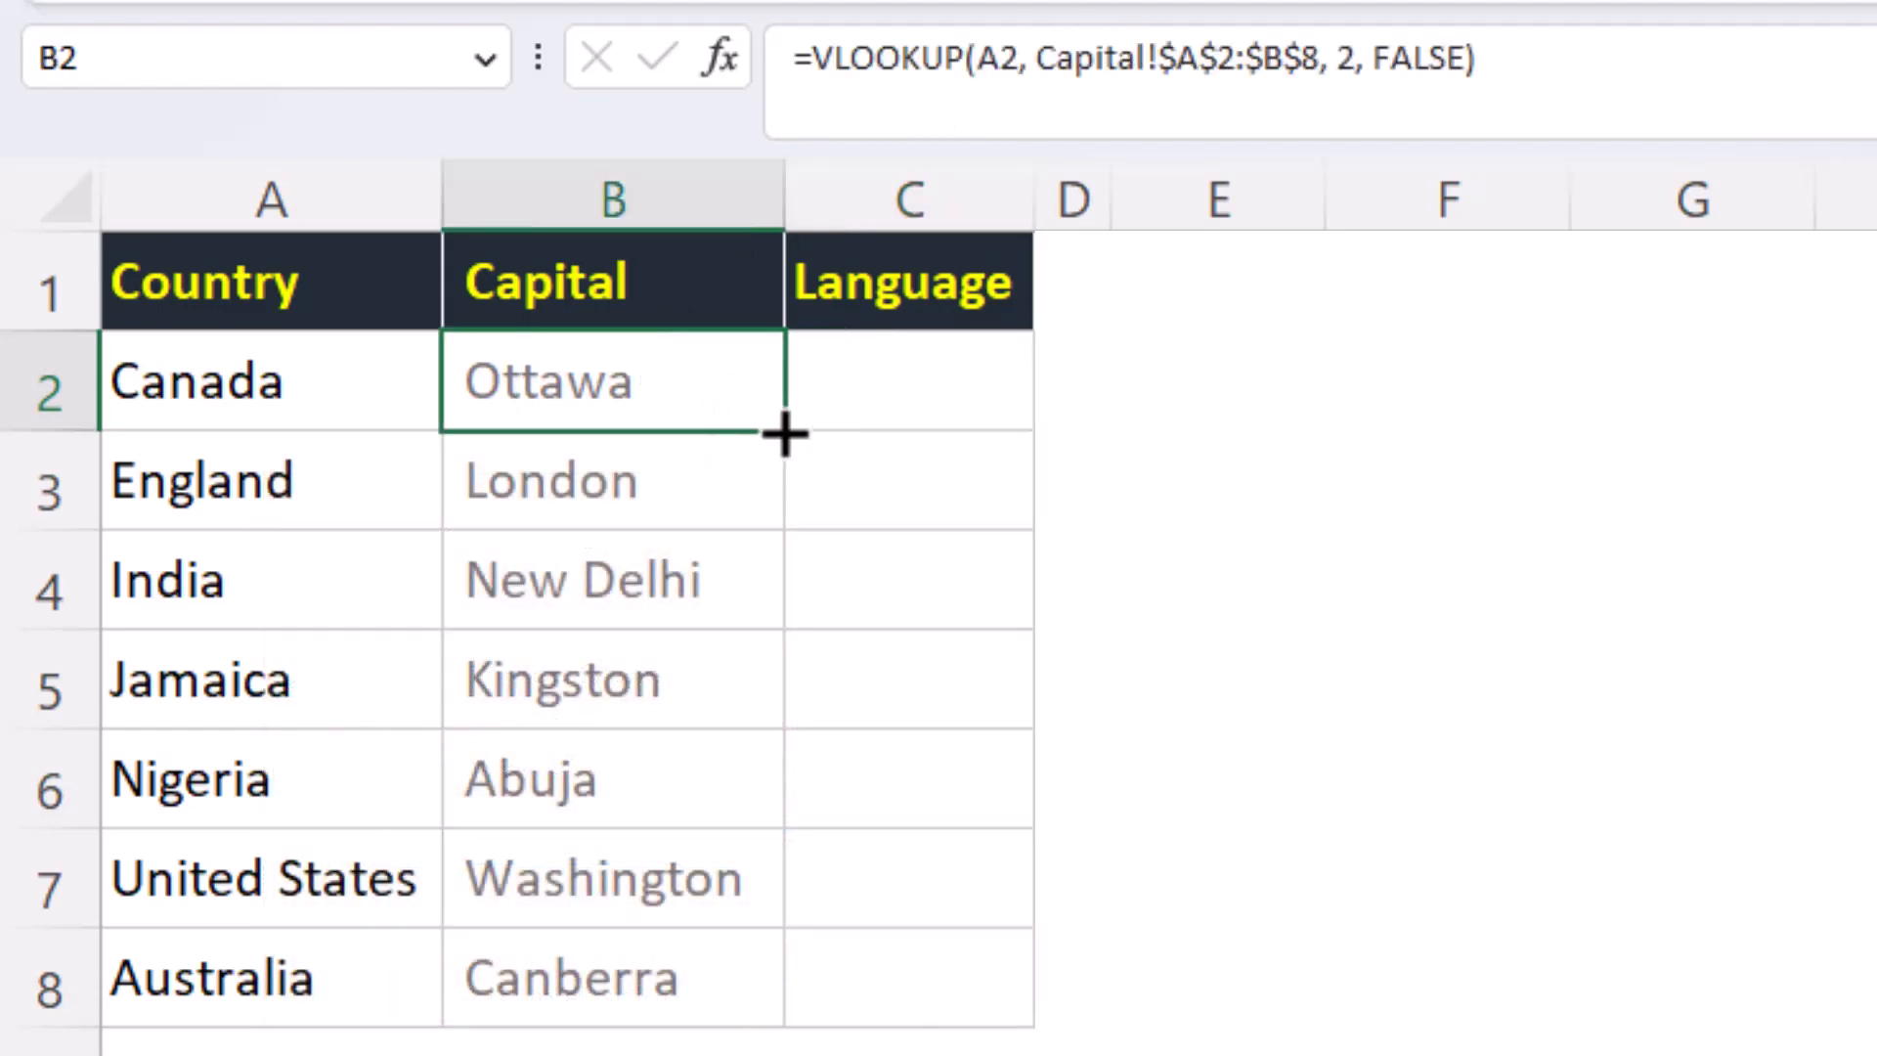
left_click_drag(787, 435, 929, 444)
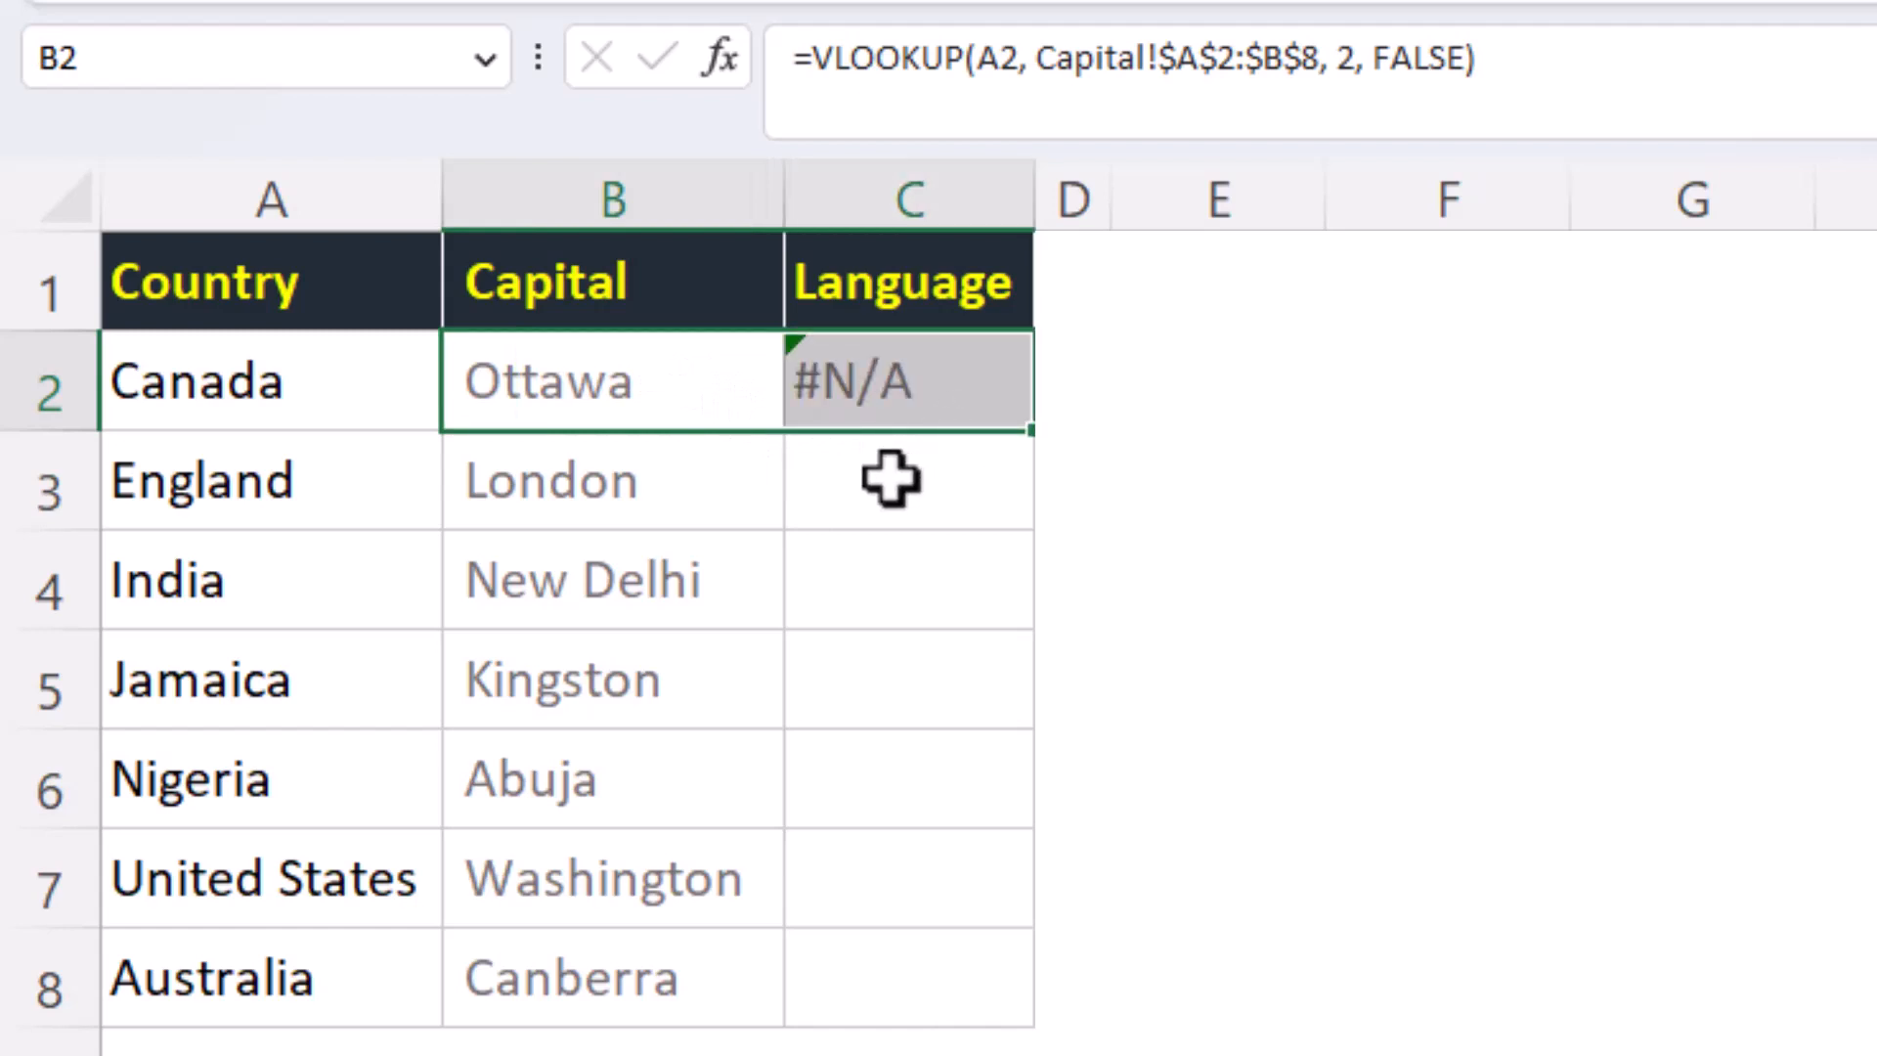
left_click(658, 368)
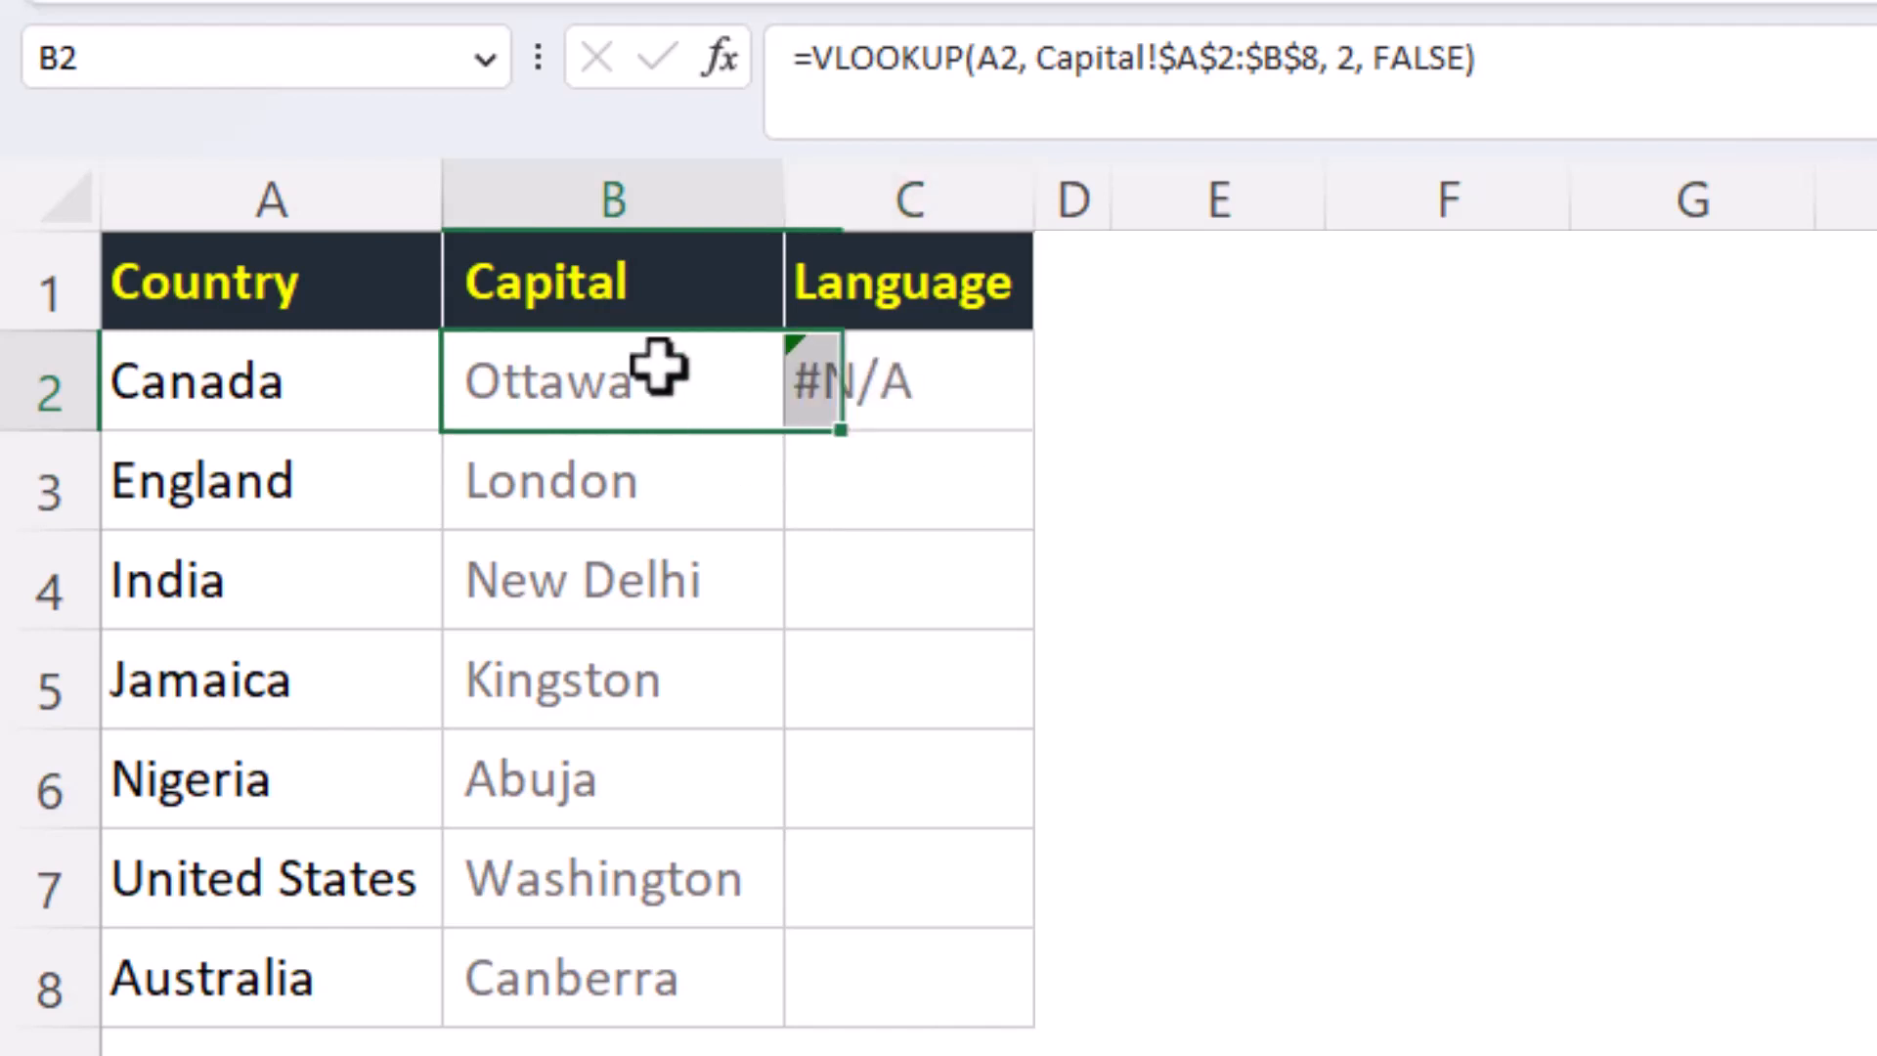
left_click_drag(1550, 74, 779, 60)
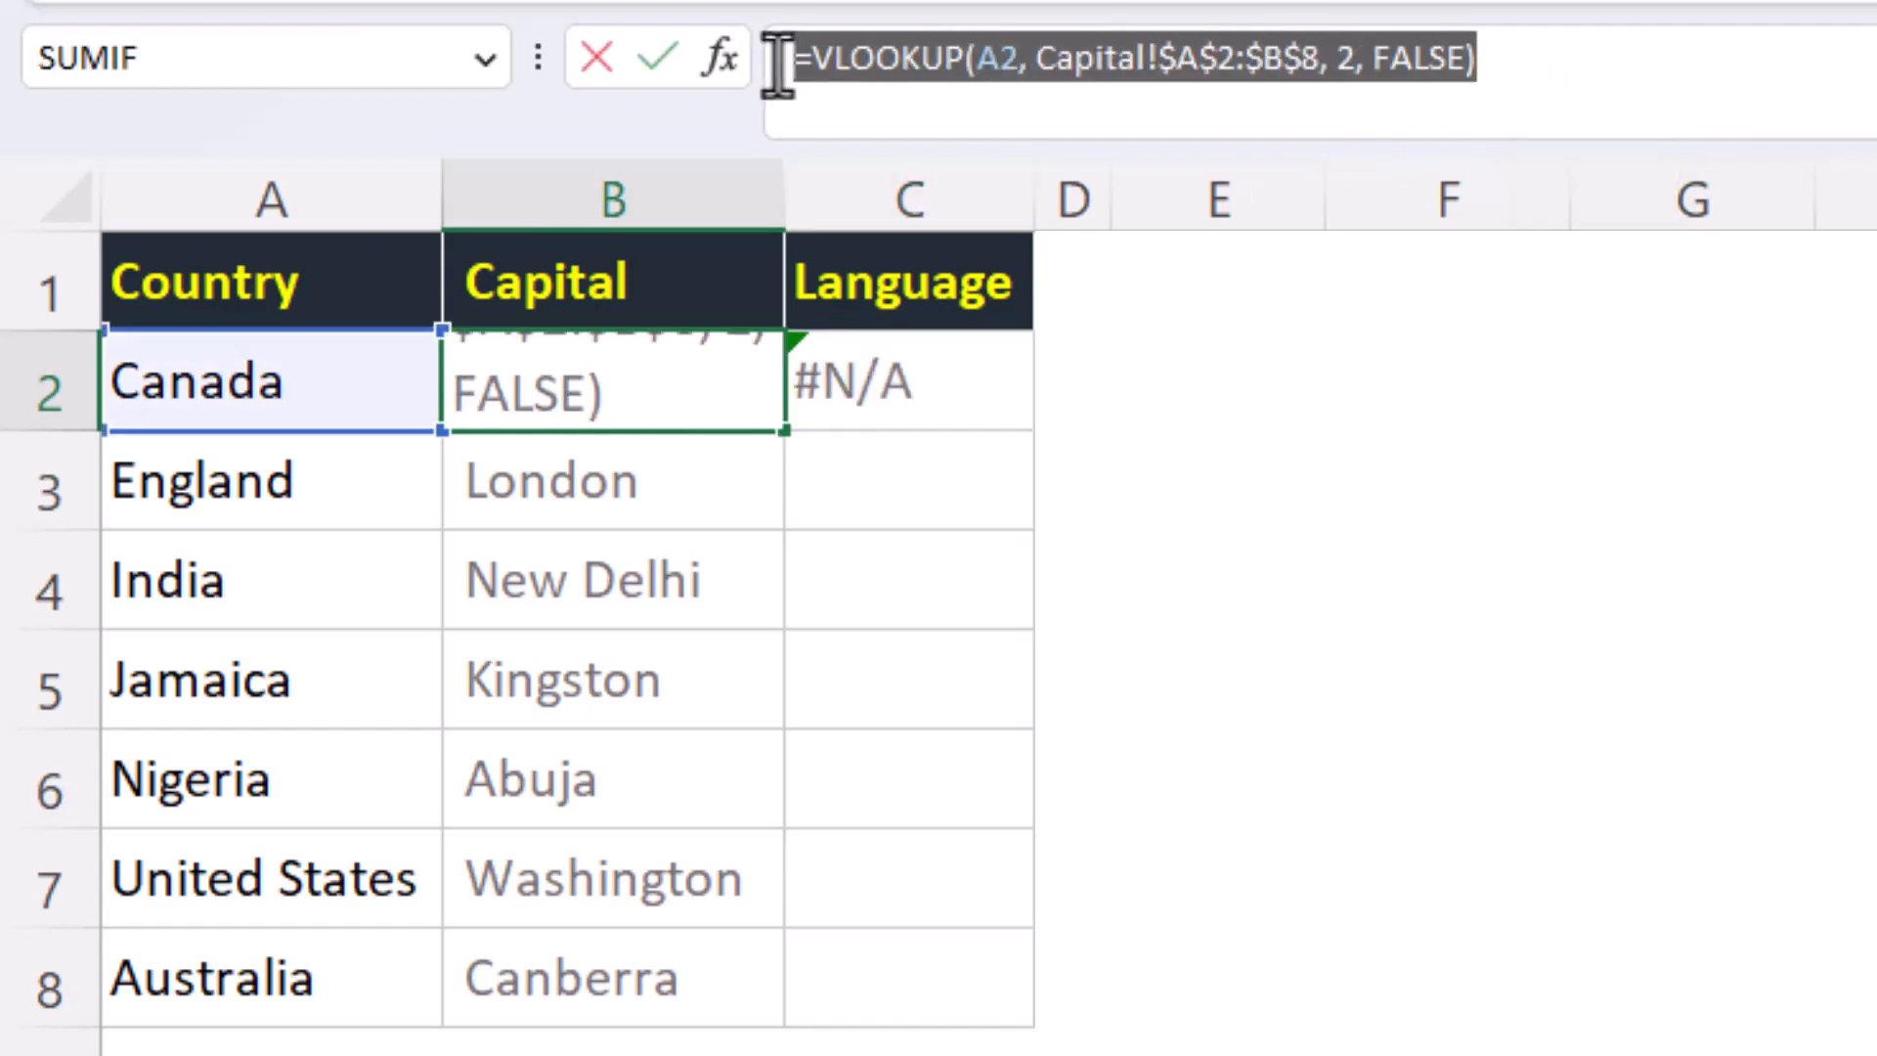
right_click(867, 68)
left_click(963, 323)
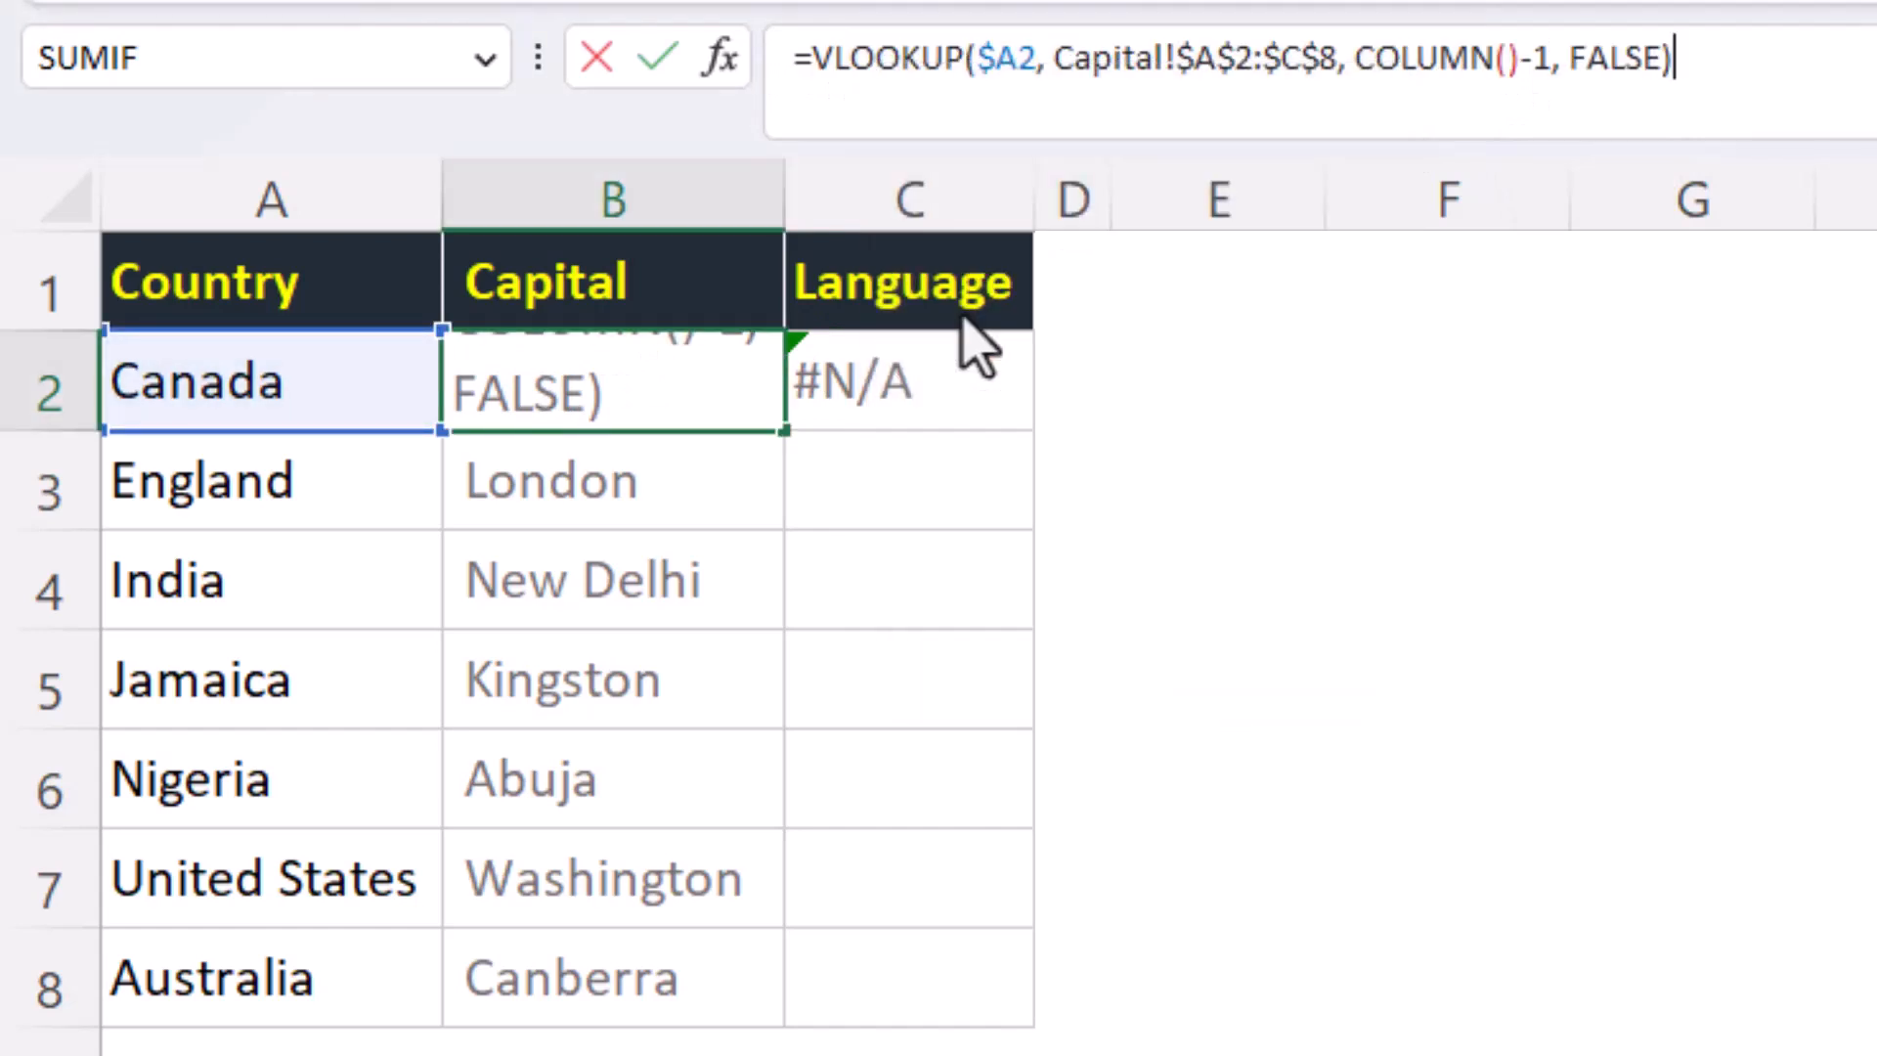
key("Return")
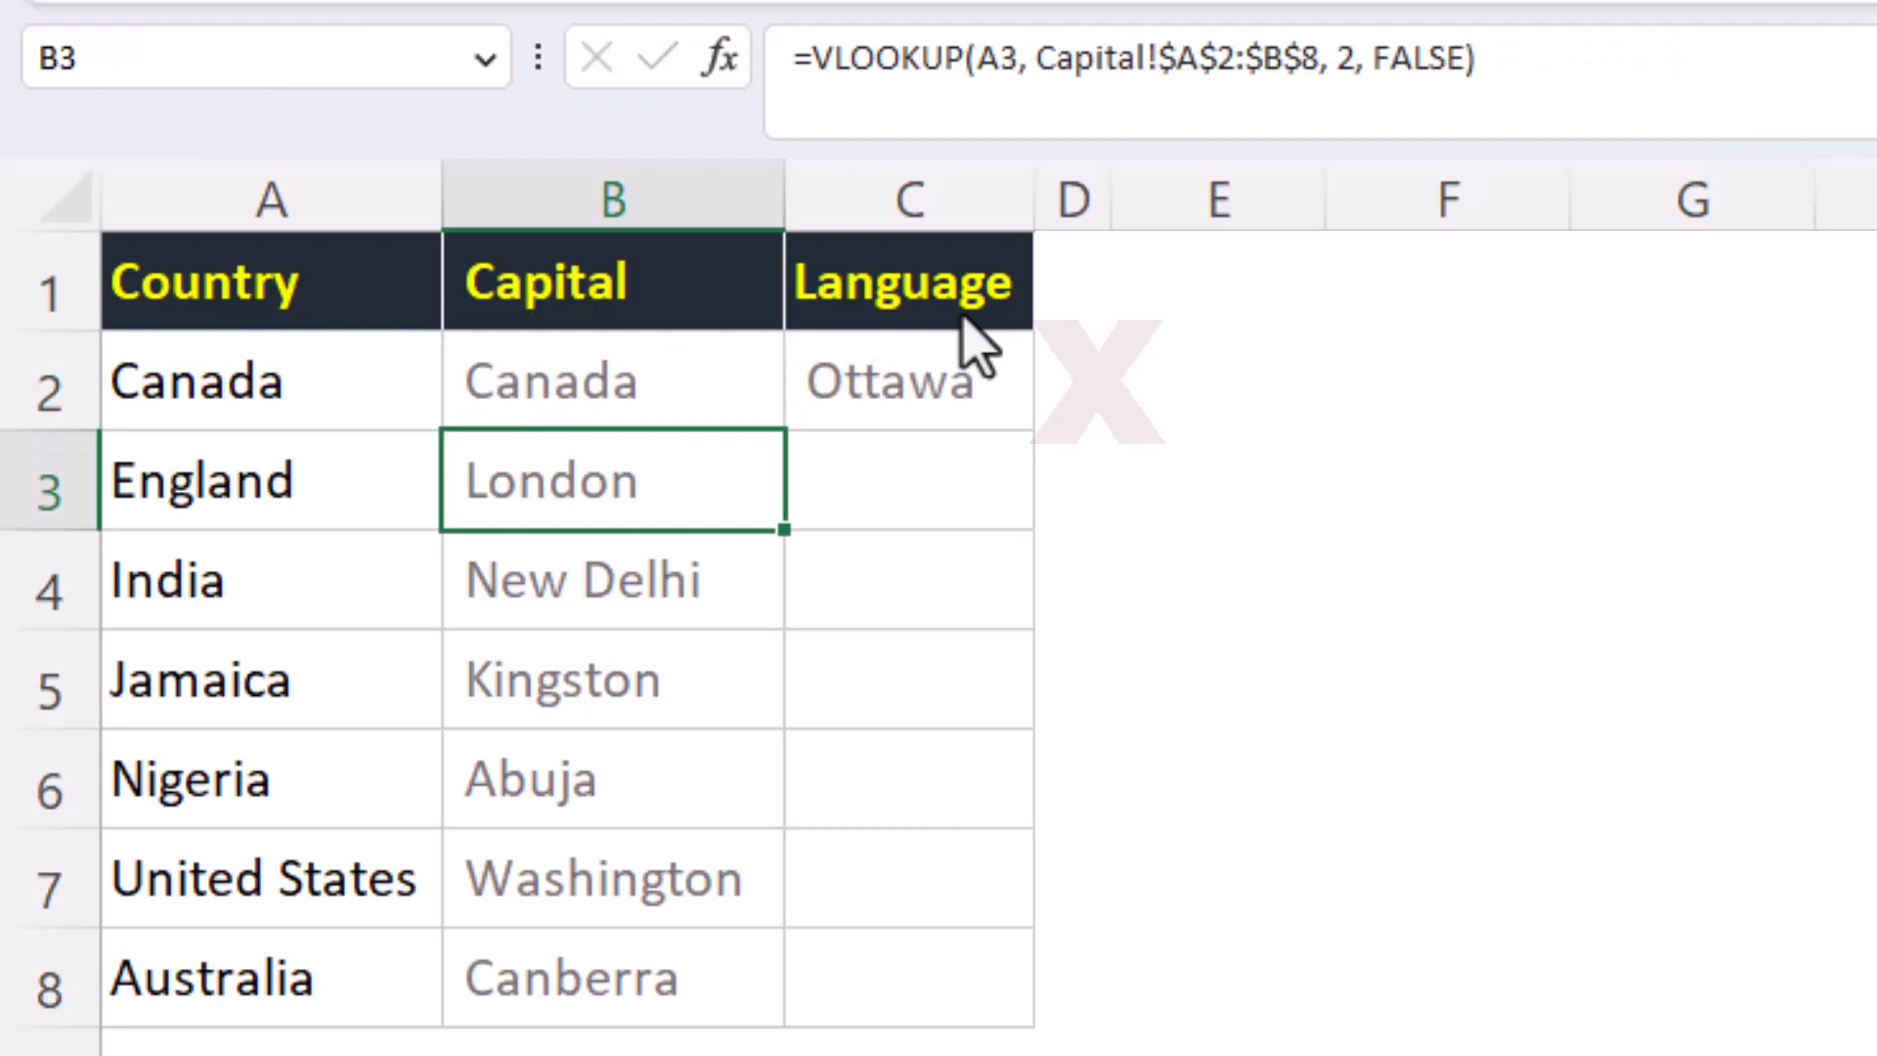
Remove the -1 after COLUMN() in B2's formula and fill the corrected formula across and down to C8.
left_click(729, 382)
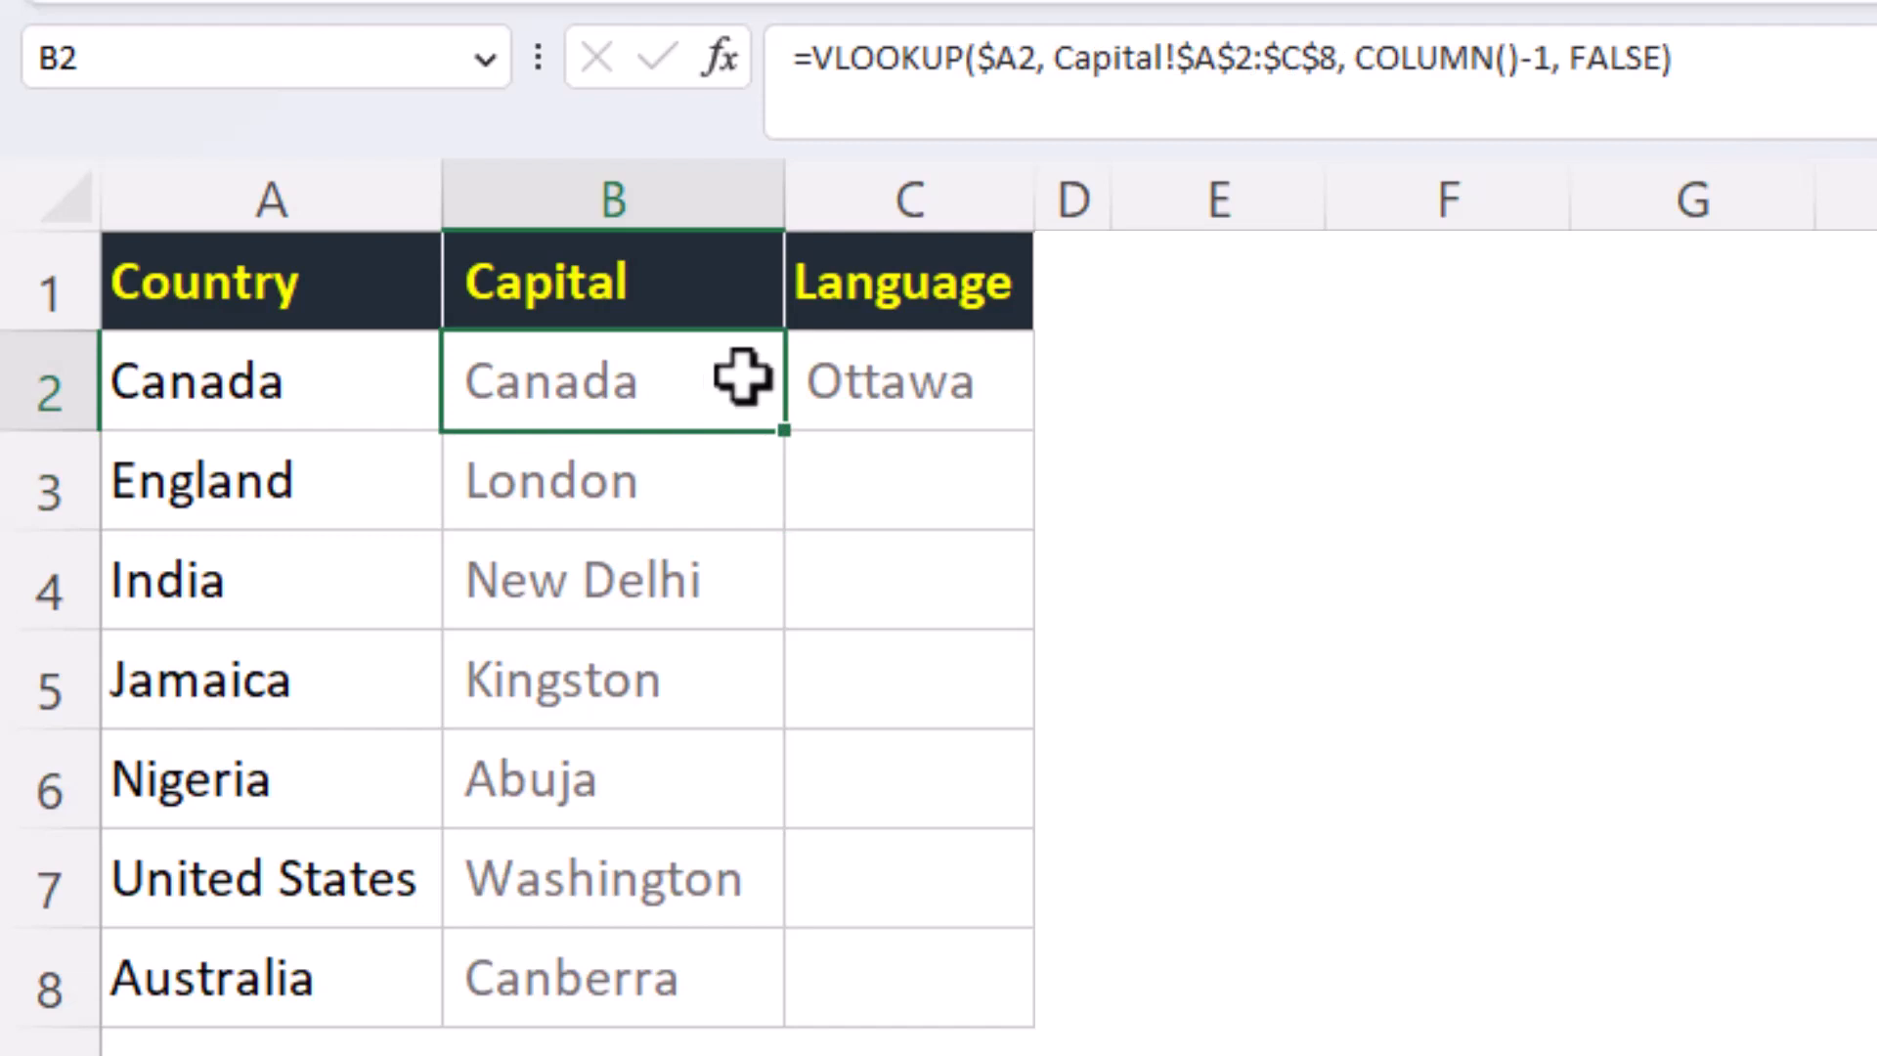
left_click(1518, 61)
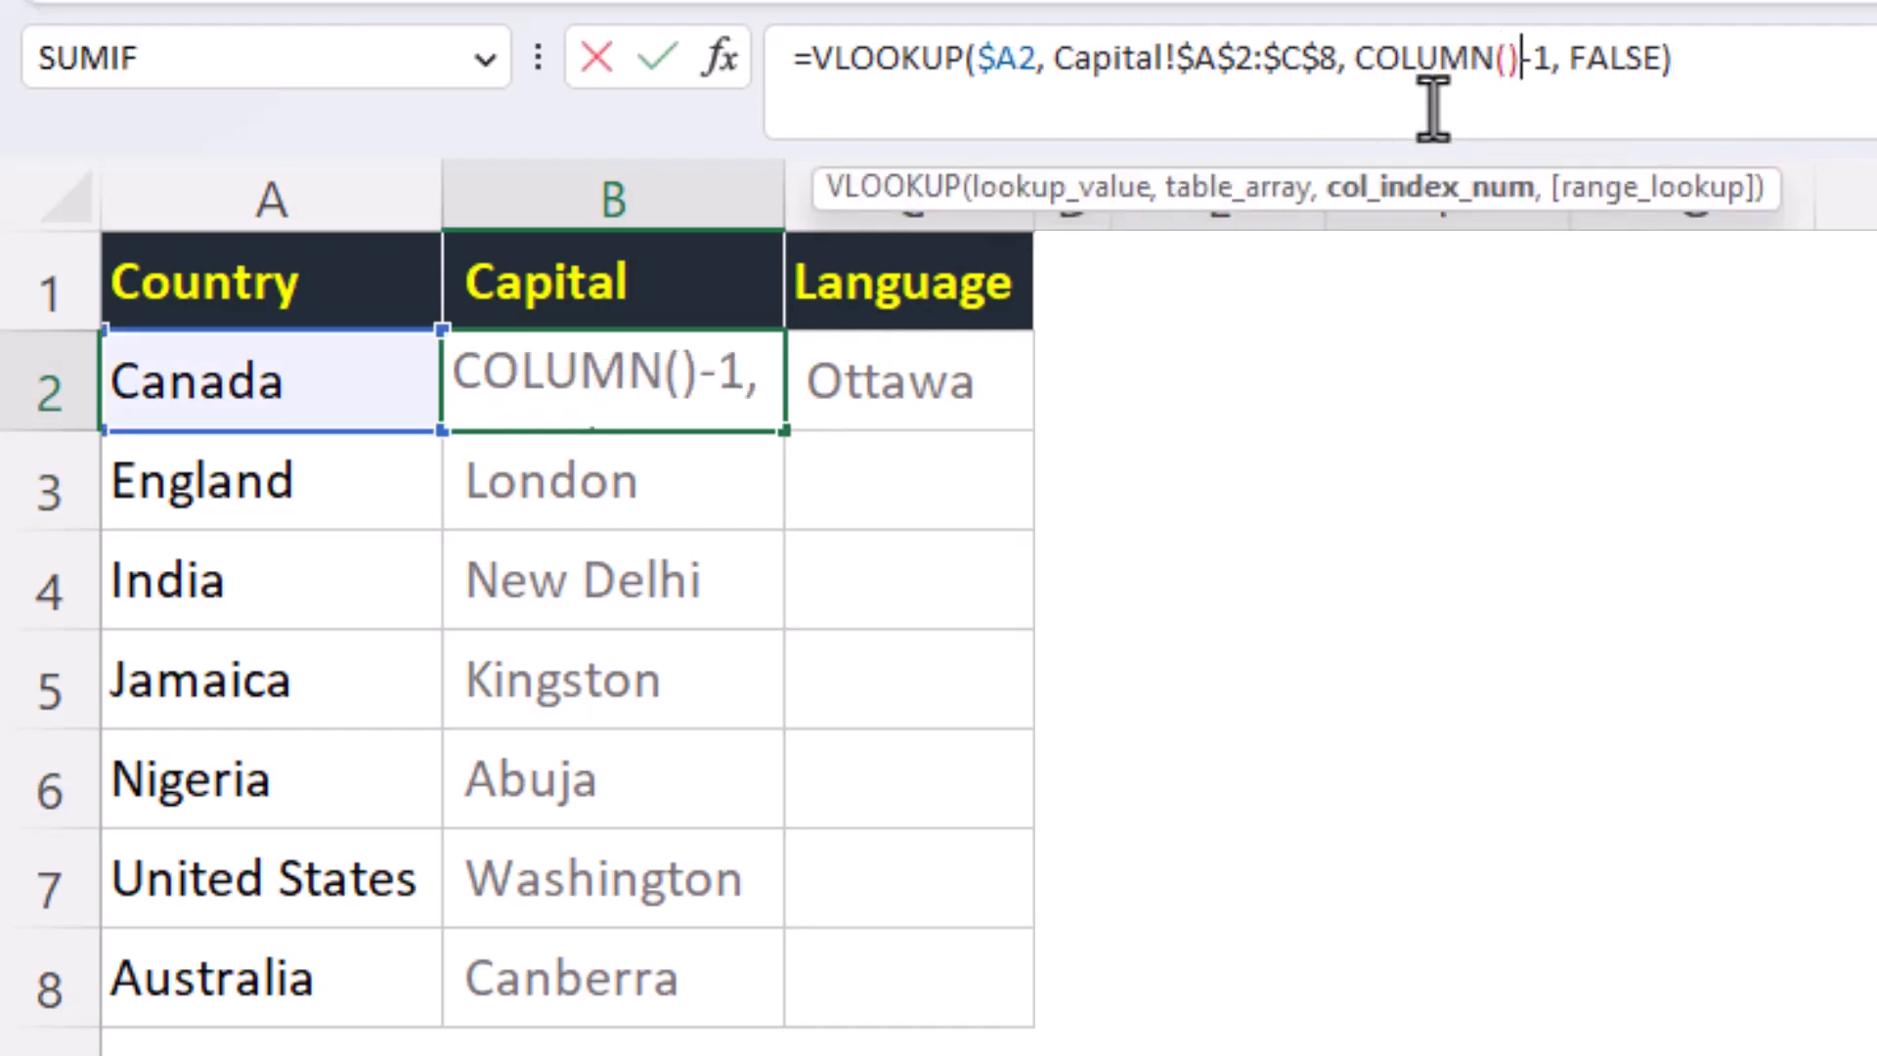
key("Delete")
key("Delete")
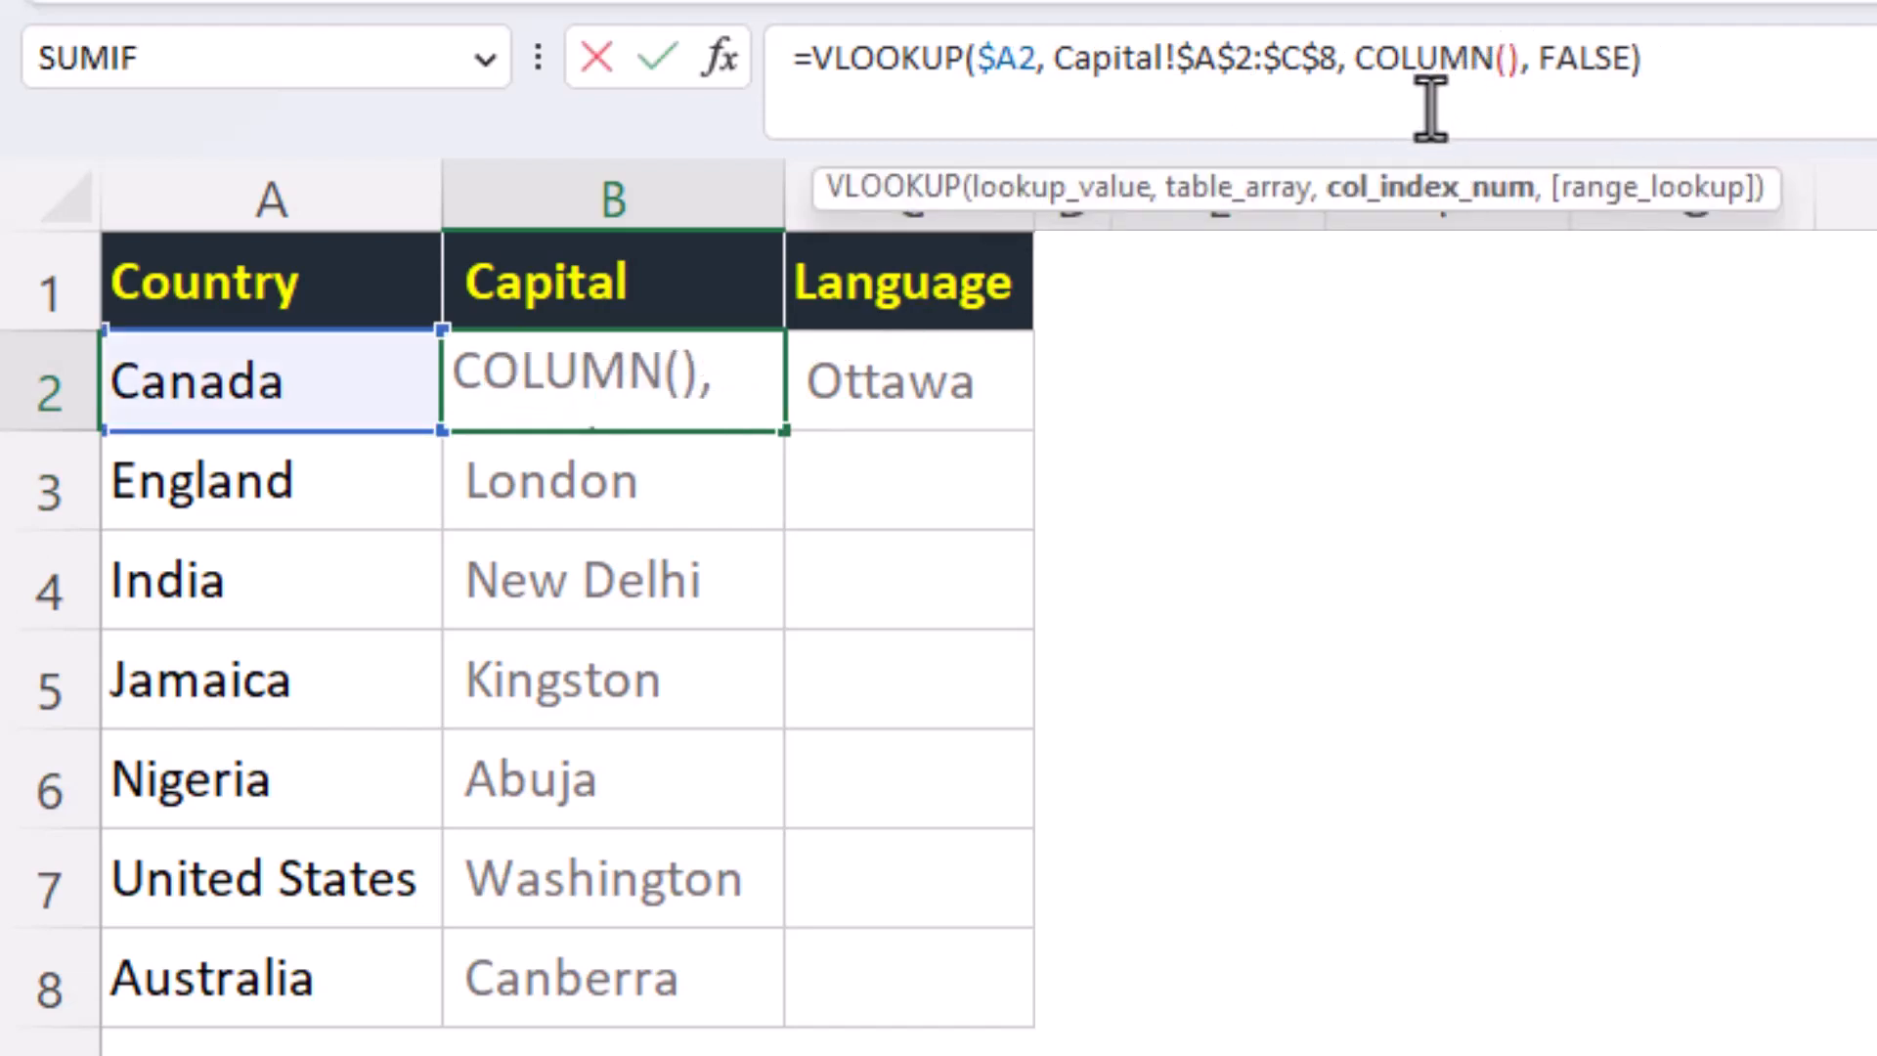
key("Return")
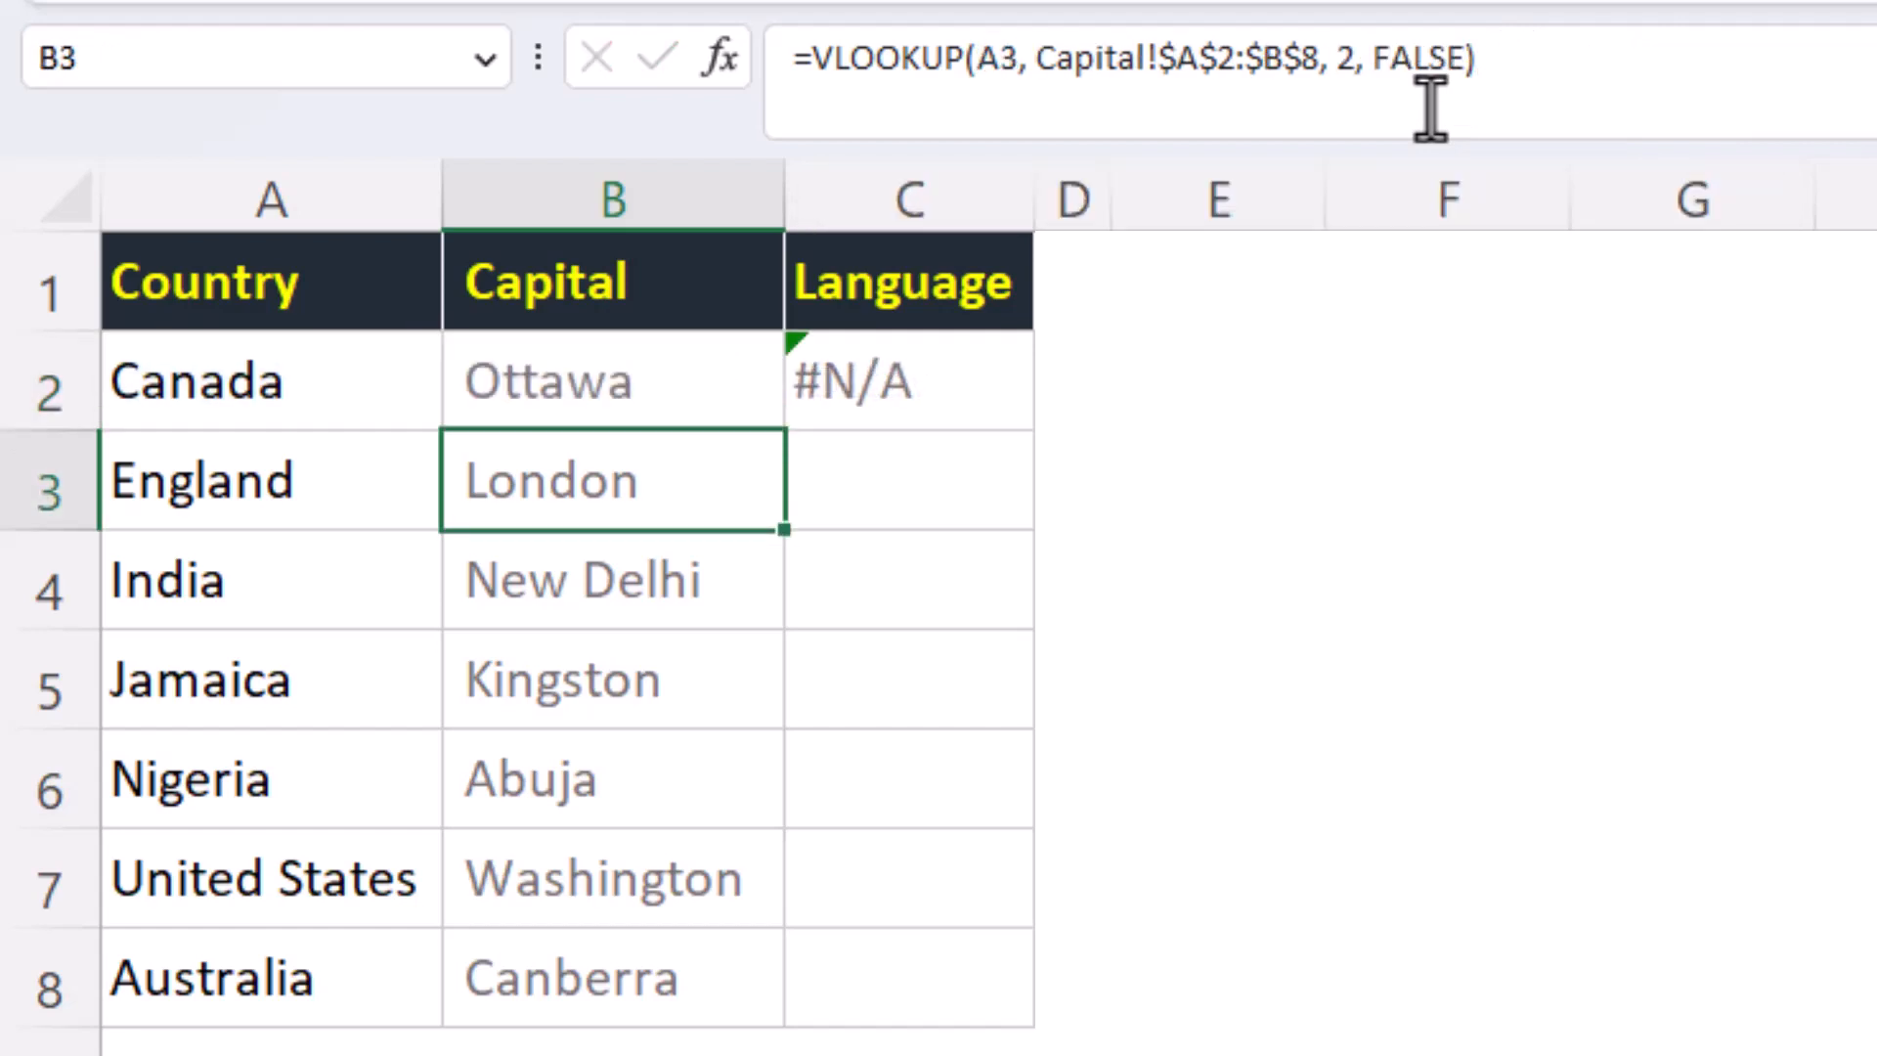
left_click(717, 362)
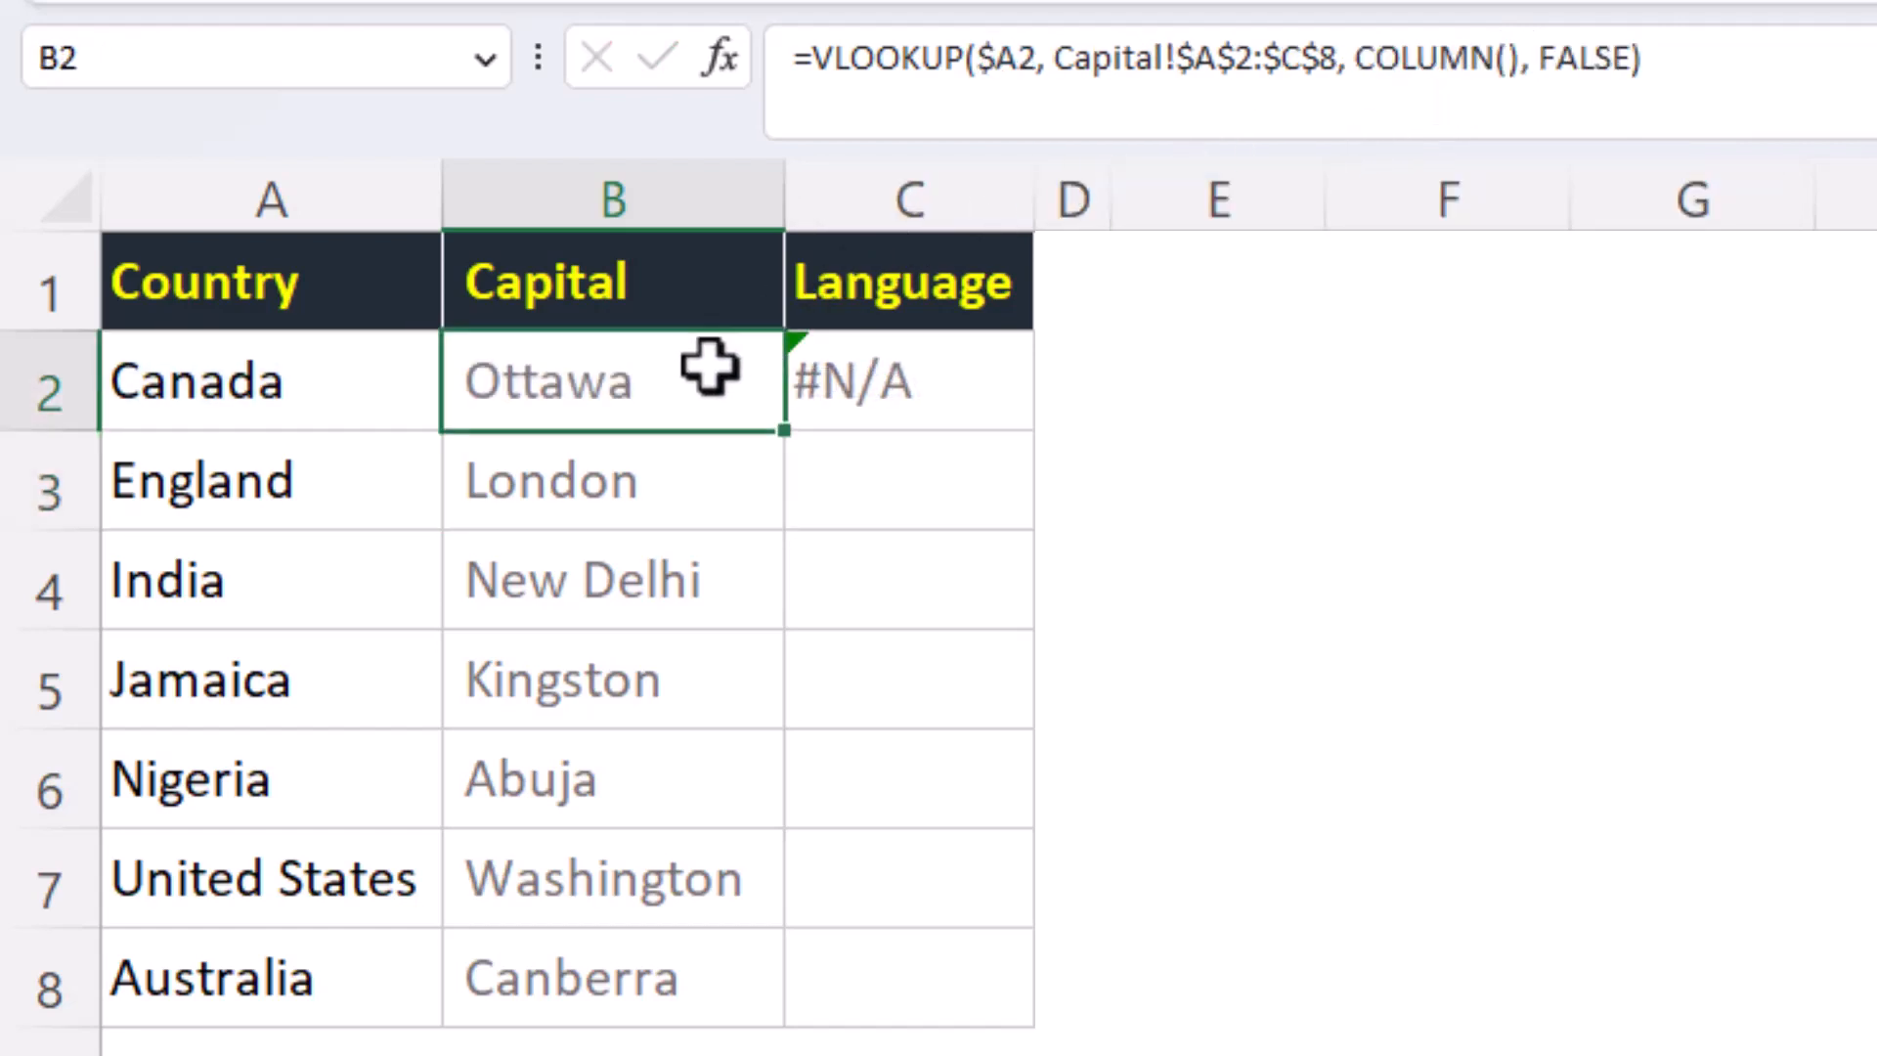
left_click_drag(845, 440, 991, 1019)
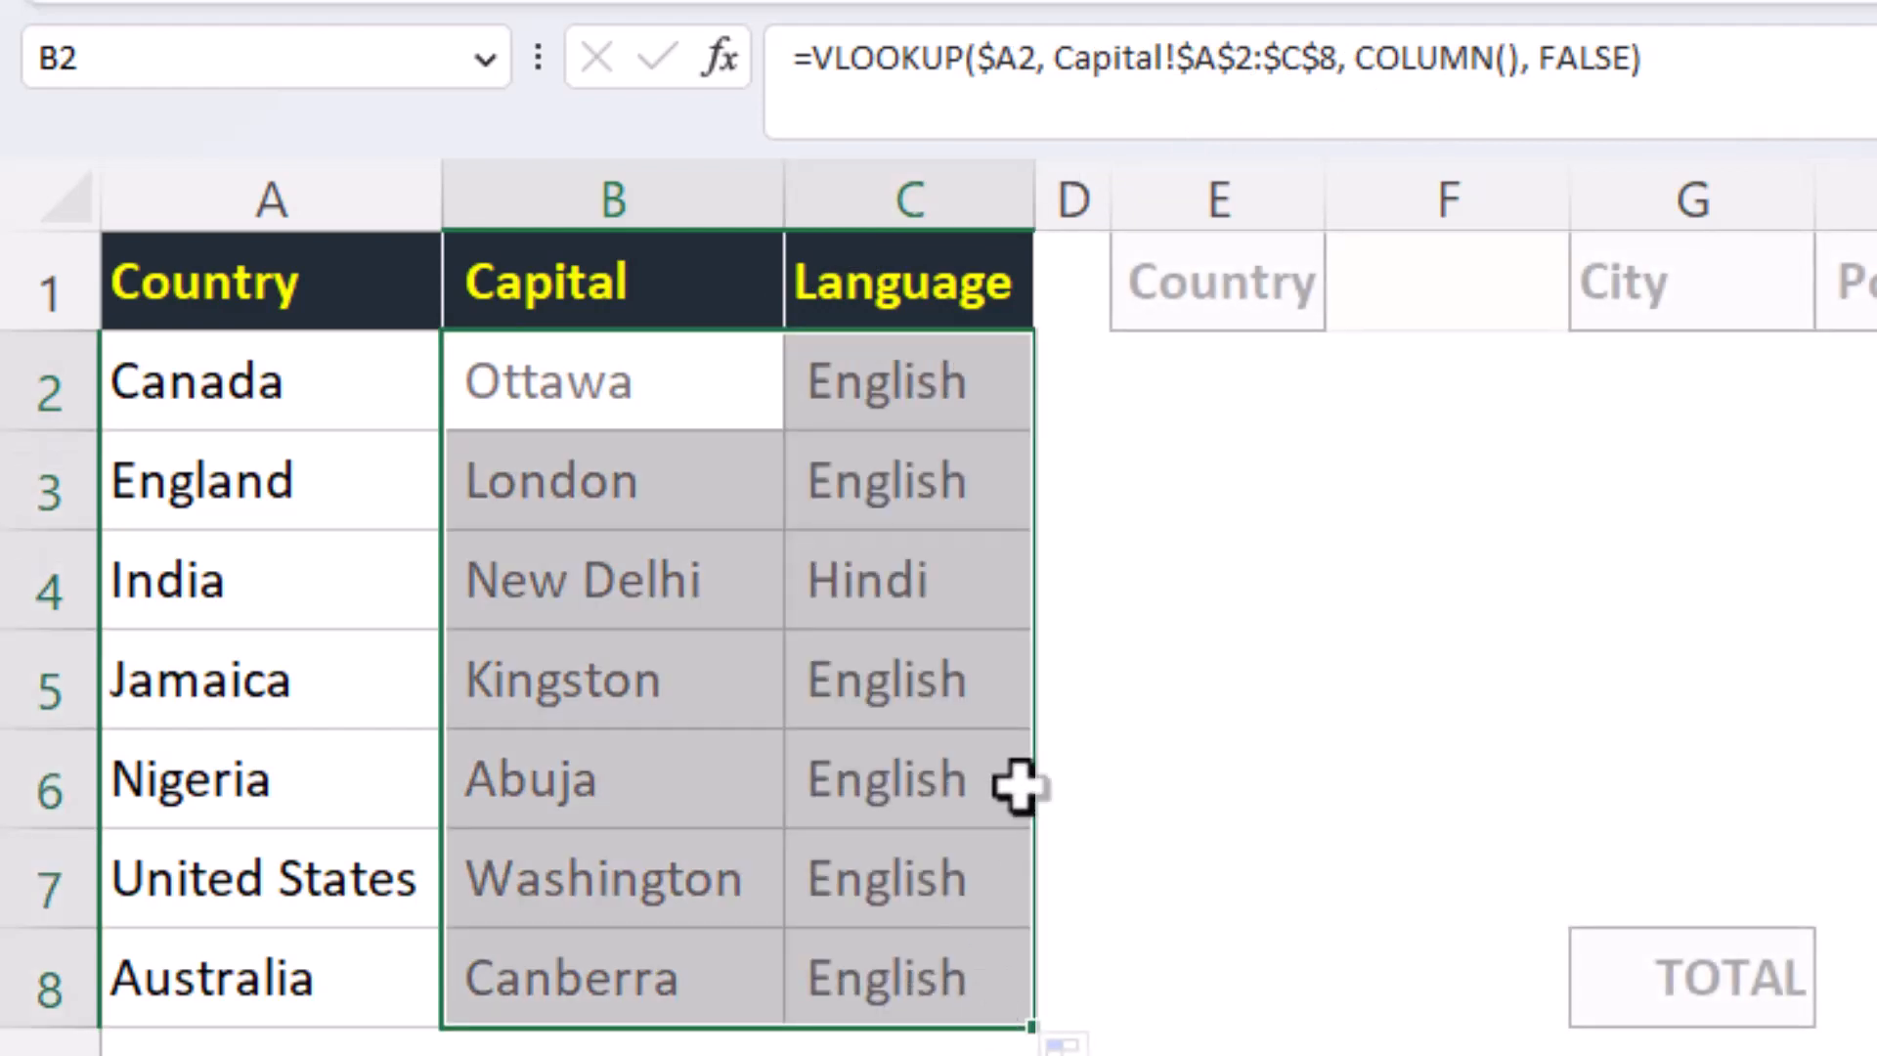
Choose Australia as the country in cell F1.
left_click(1069, 284)
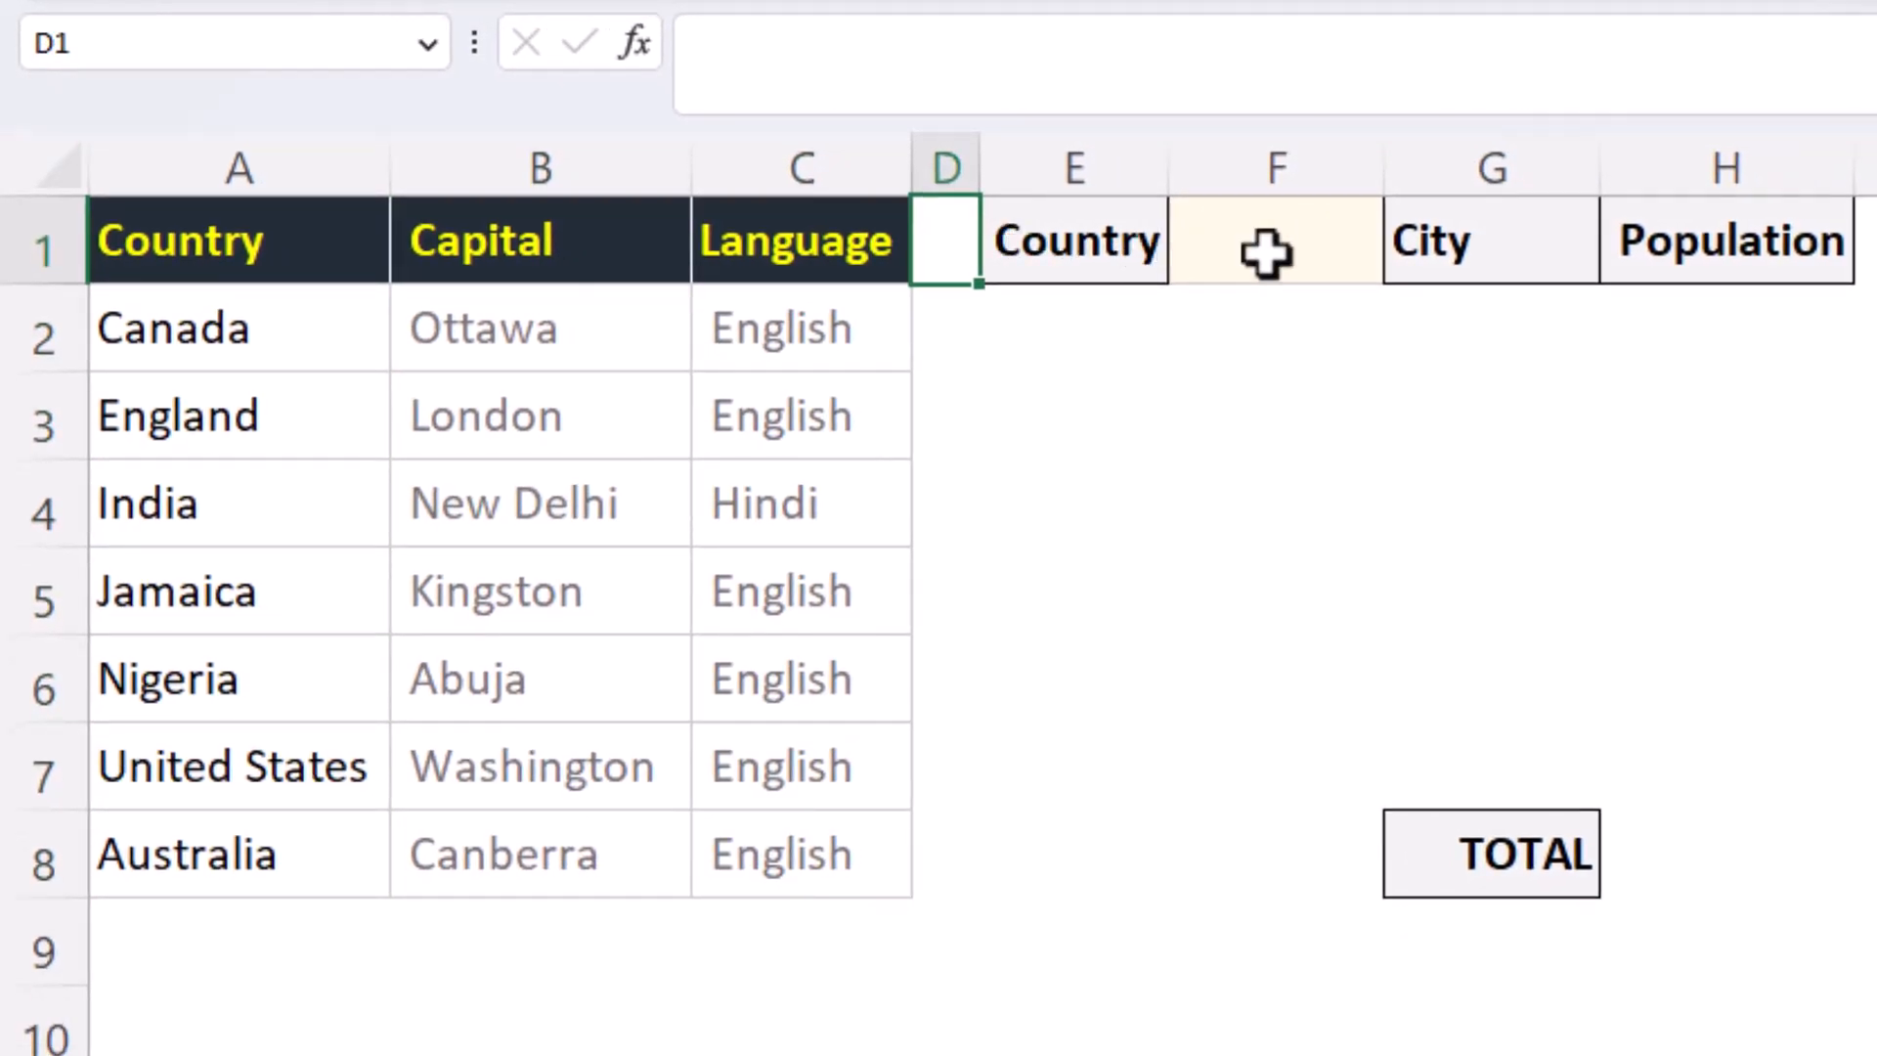
left_click(1310, 251)
left_click(1404, 264)
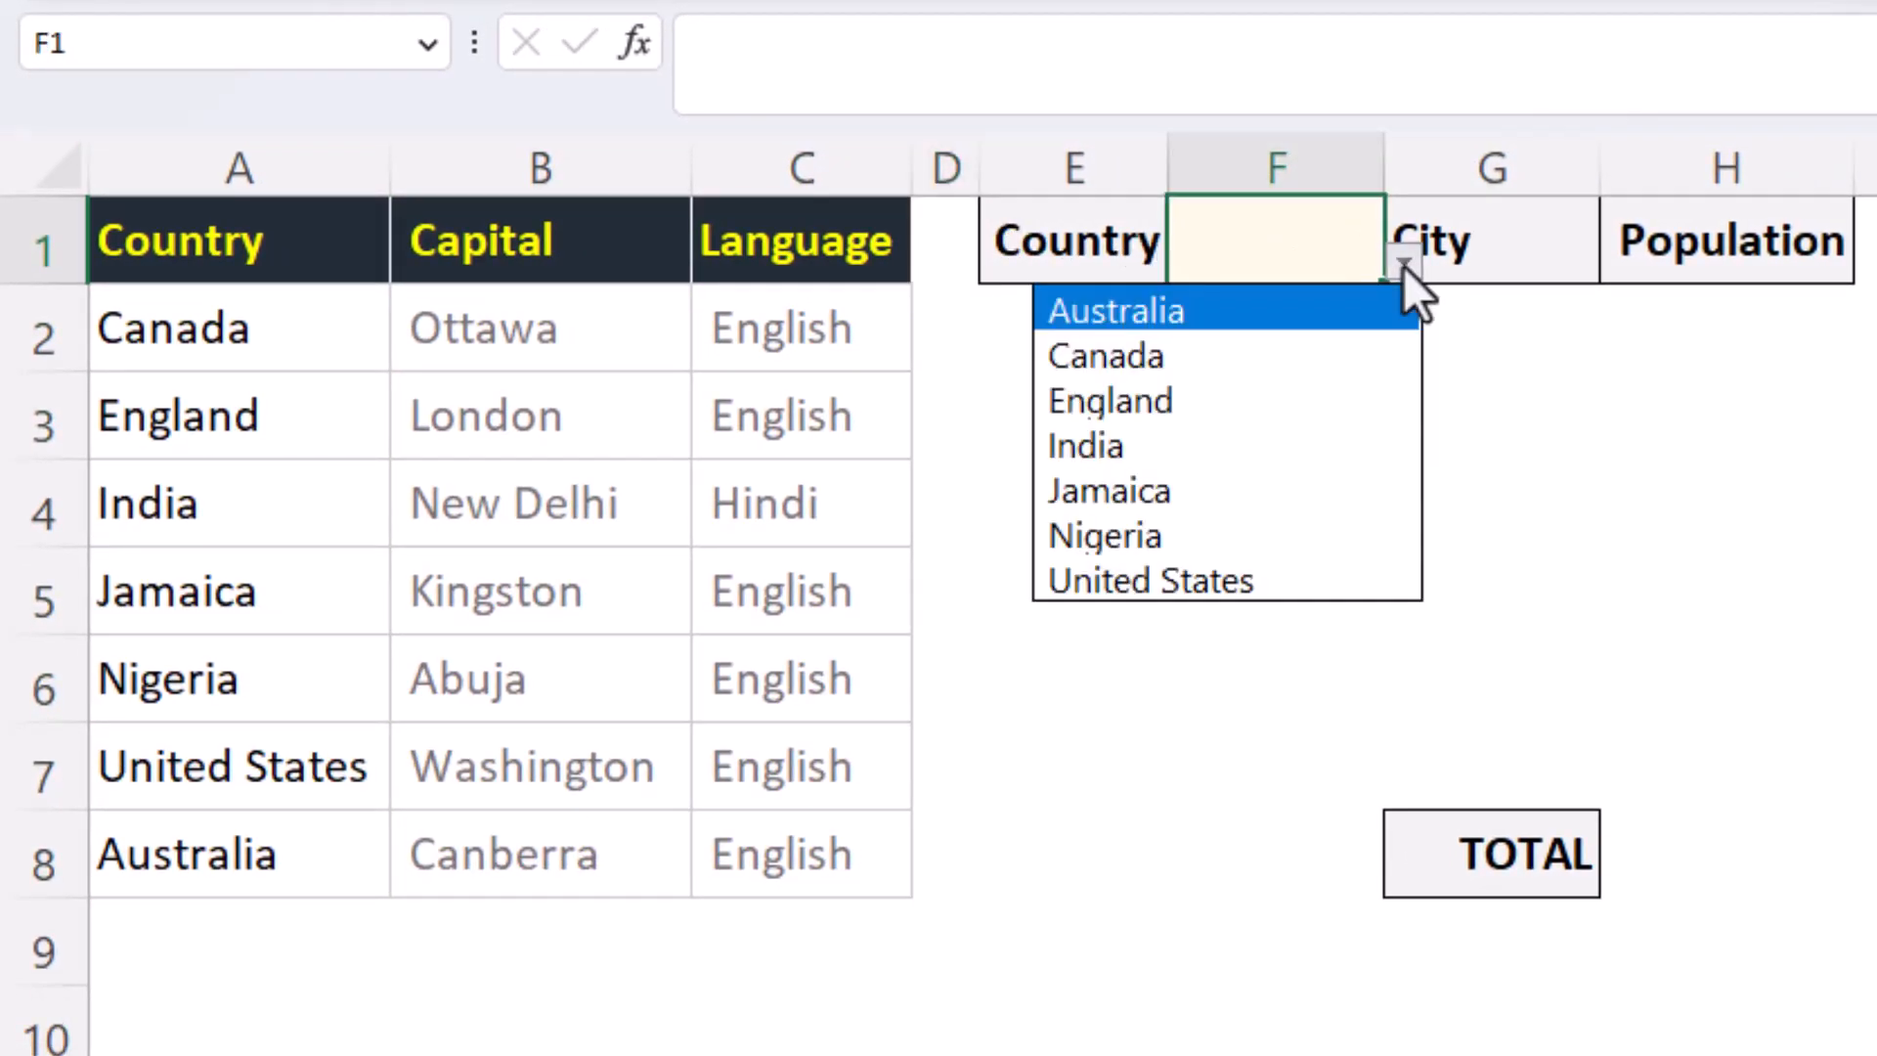
left_click(1333, 311)
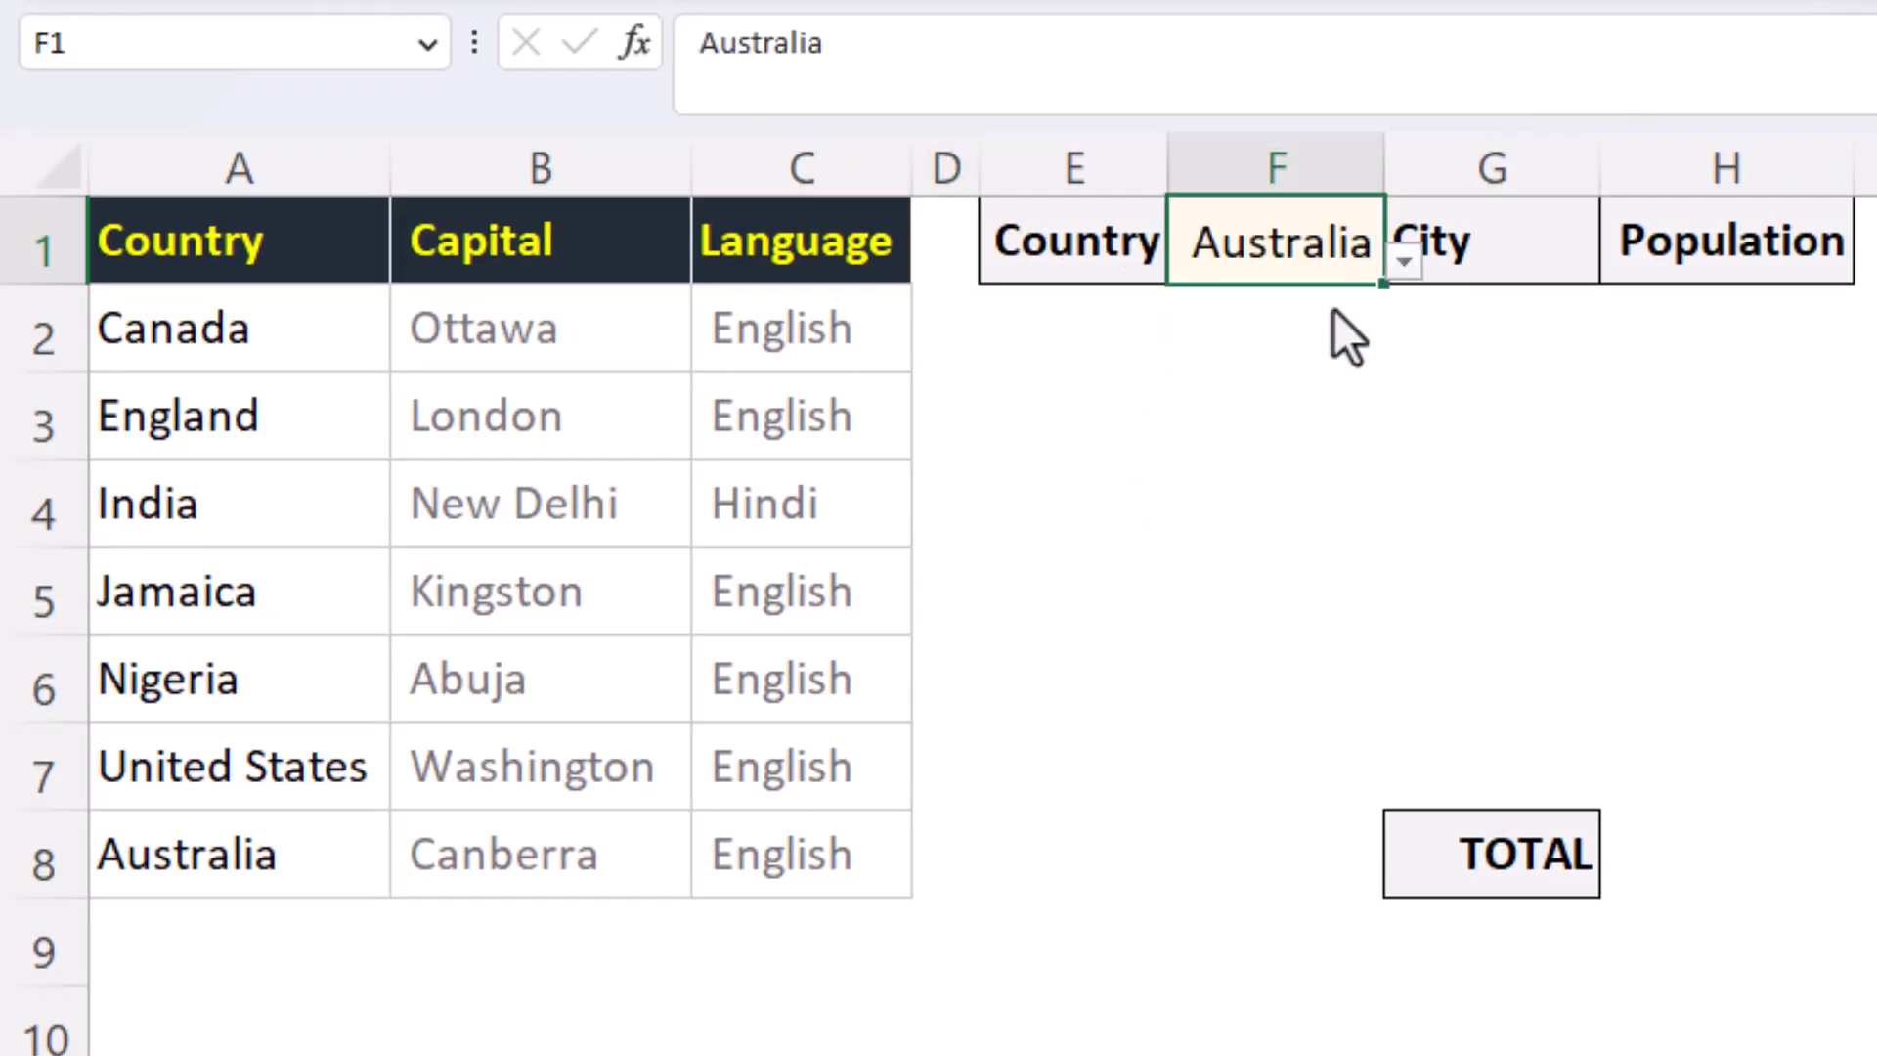
Check the Cities sheet and ask in a new ChatGPT chat for an Excel formula returning multiple rows from its column B based on F1.
left_click(1461, 315)
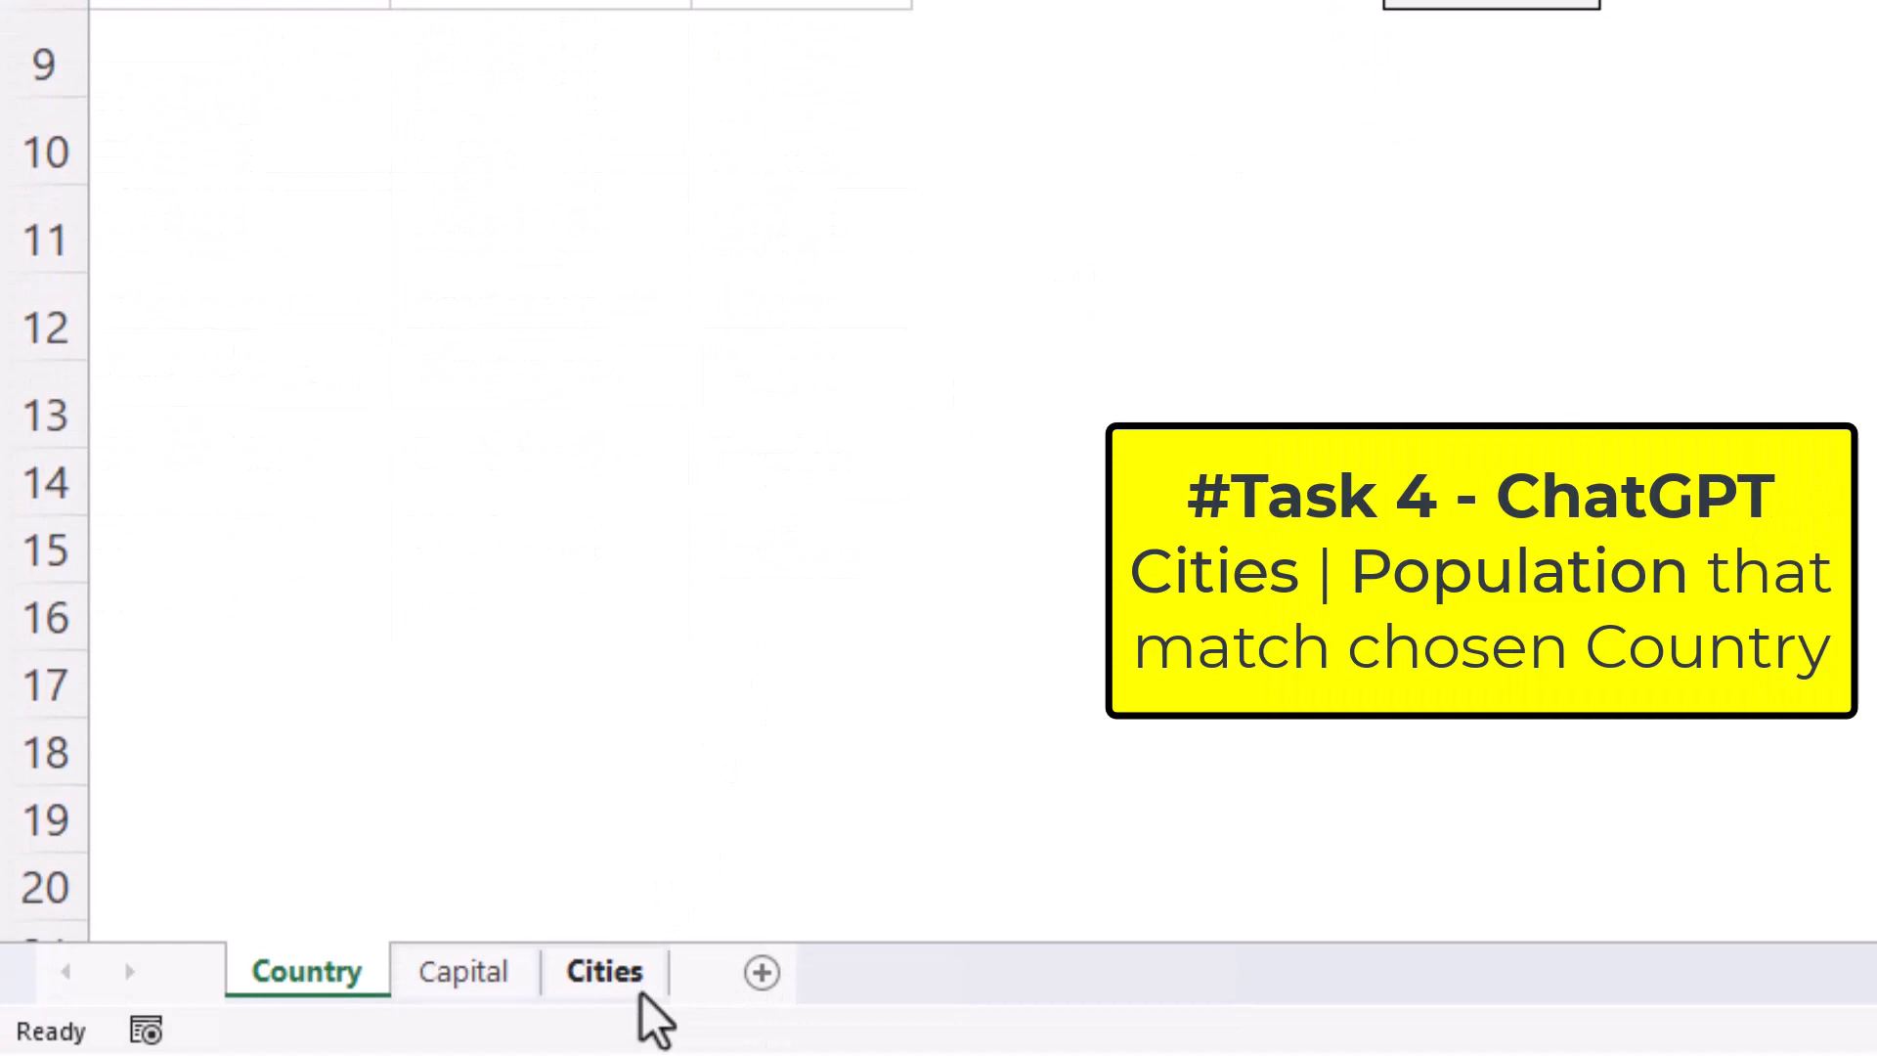
left_click(642, 993)
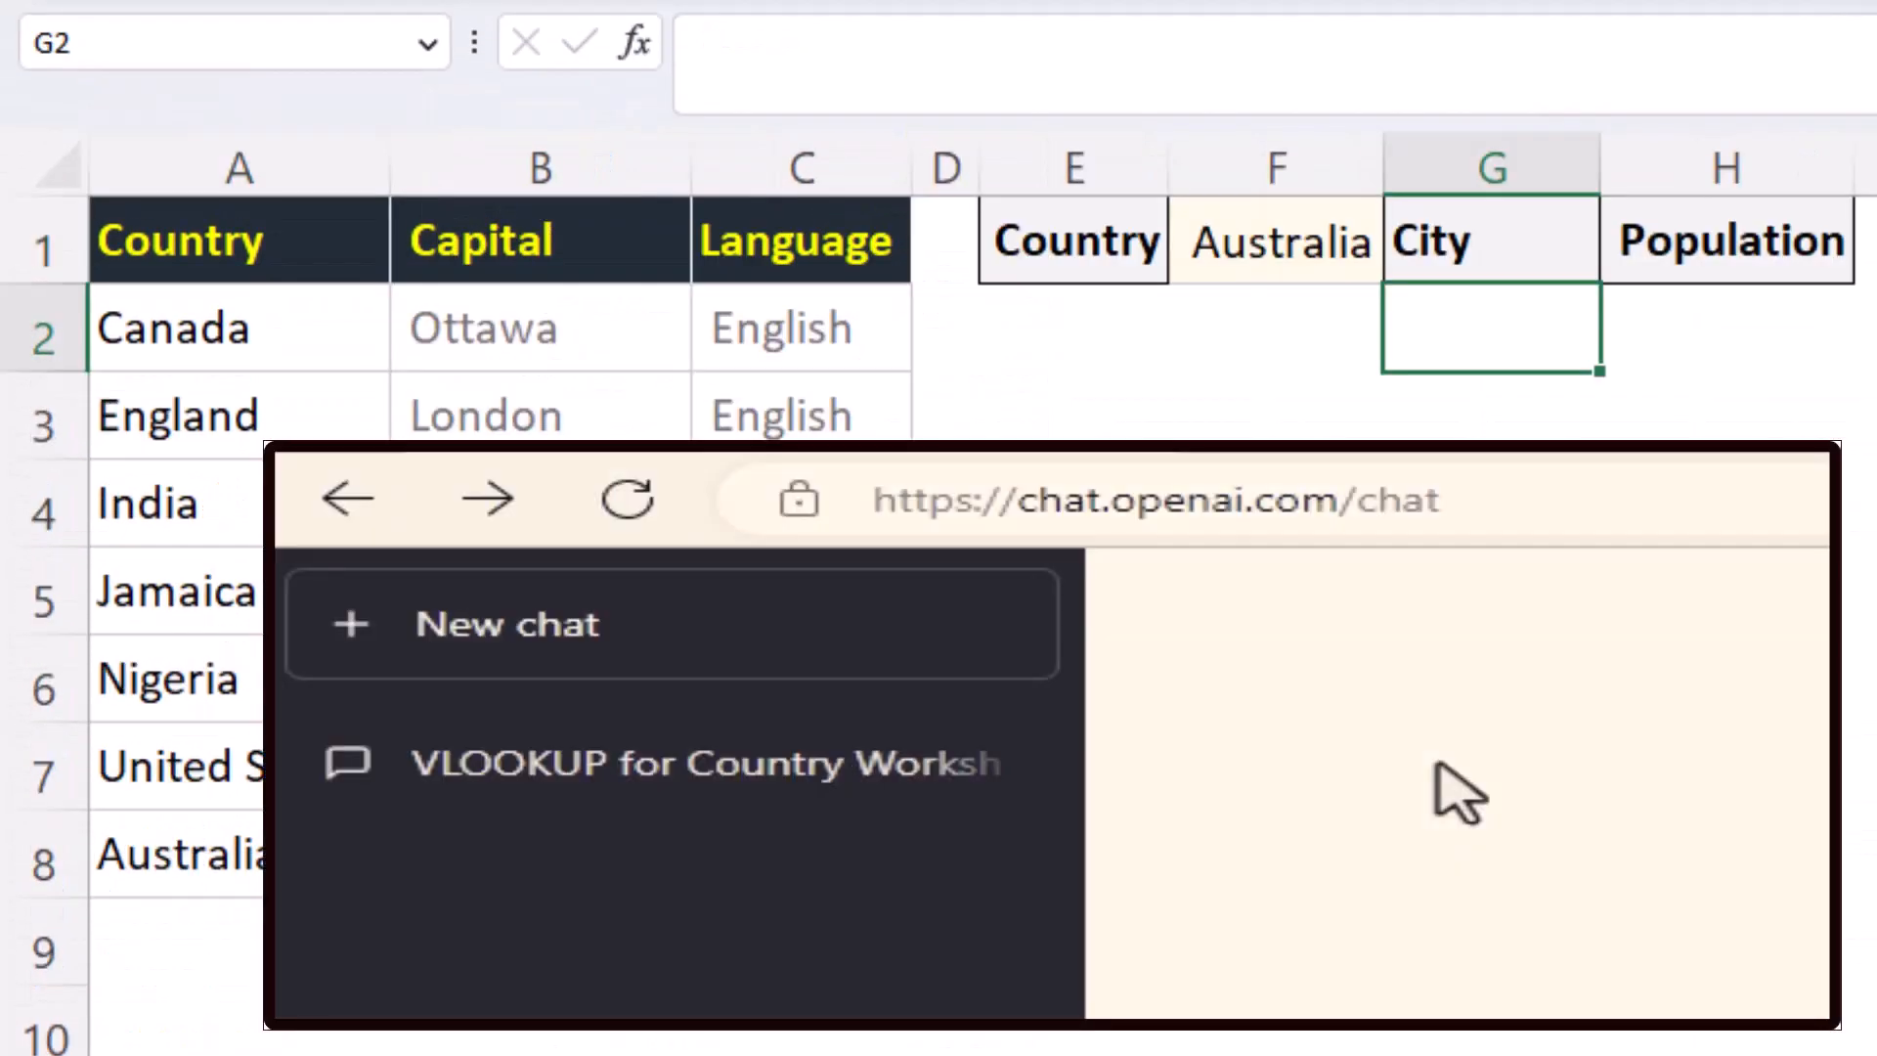
left_click(839, 675)
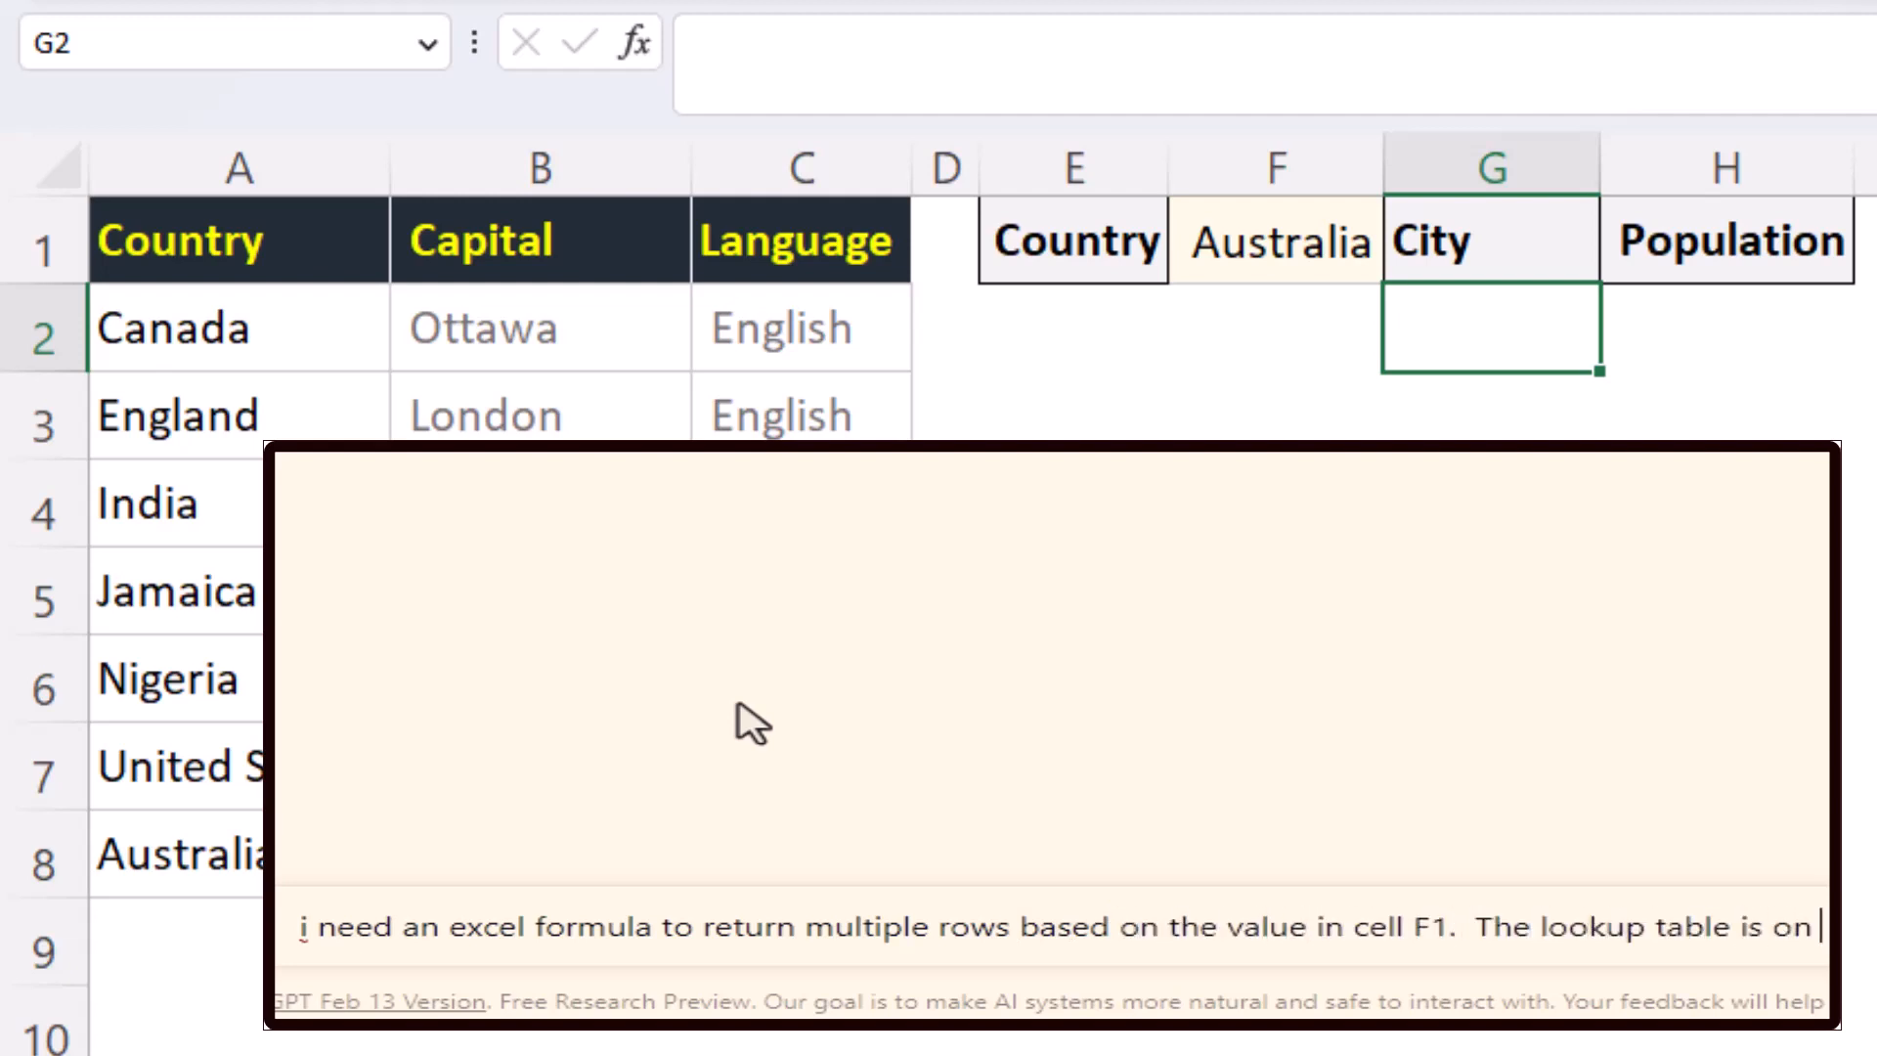
type("the cities worksheet and has three columns. I need to return multiple rows")
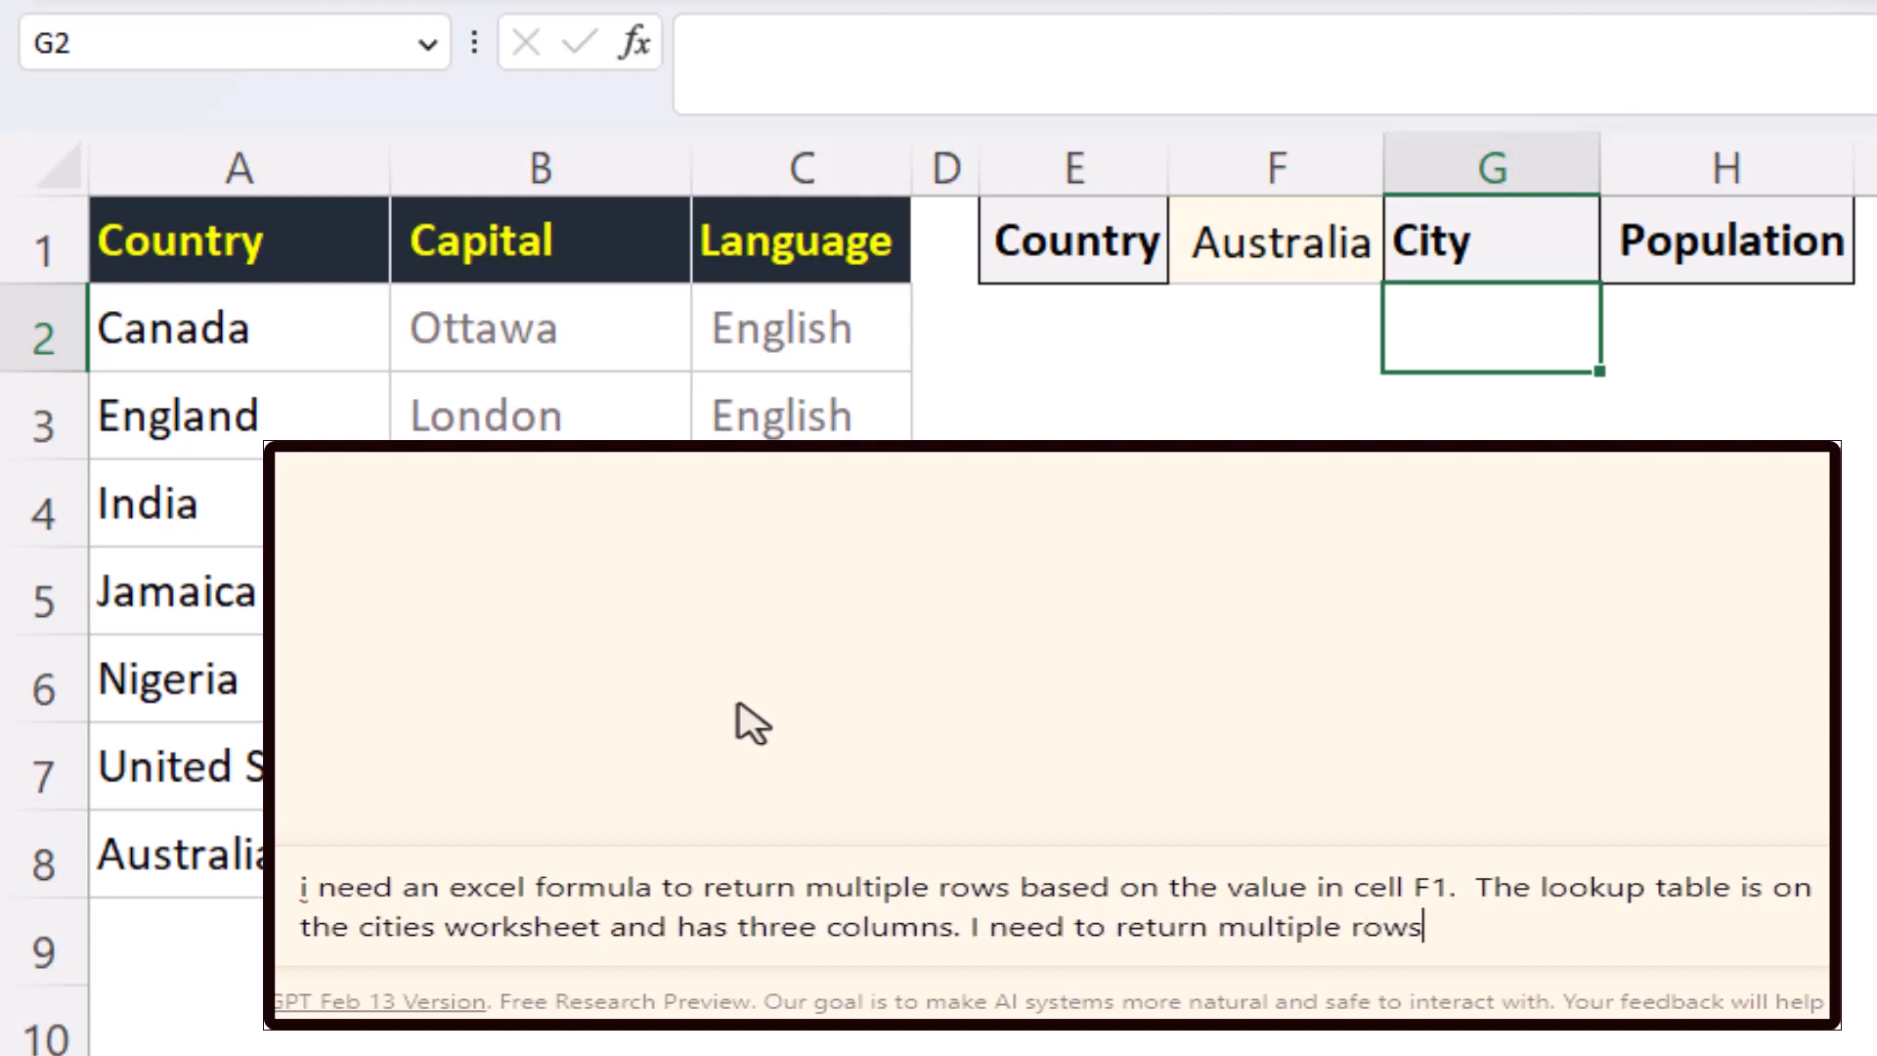
type("mn B")
key("Return")
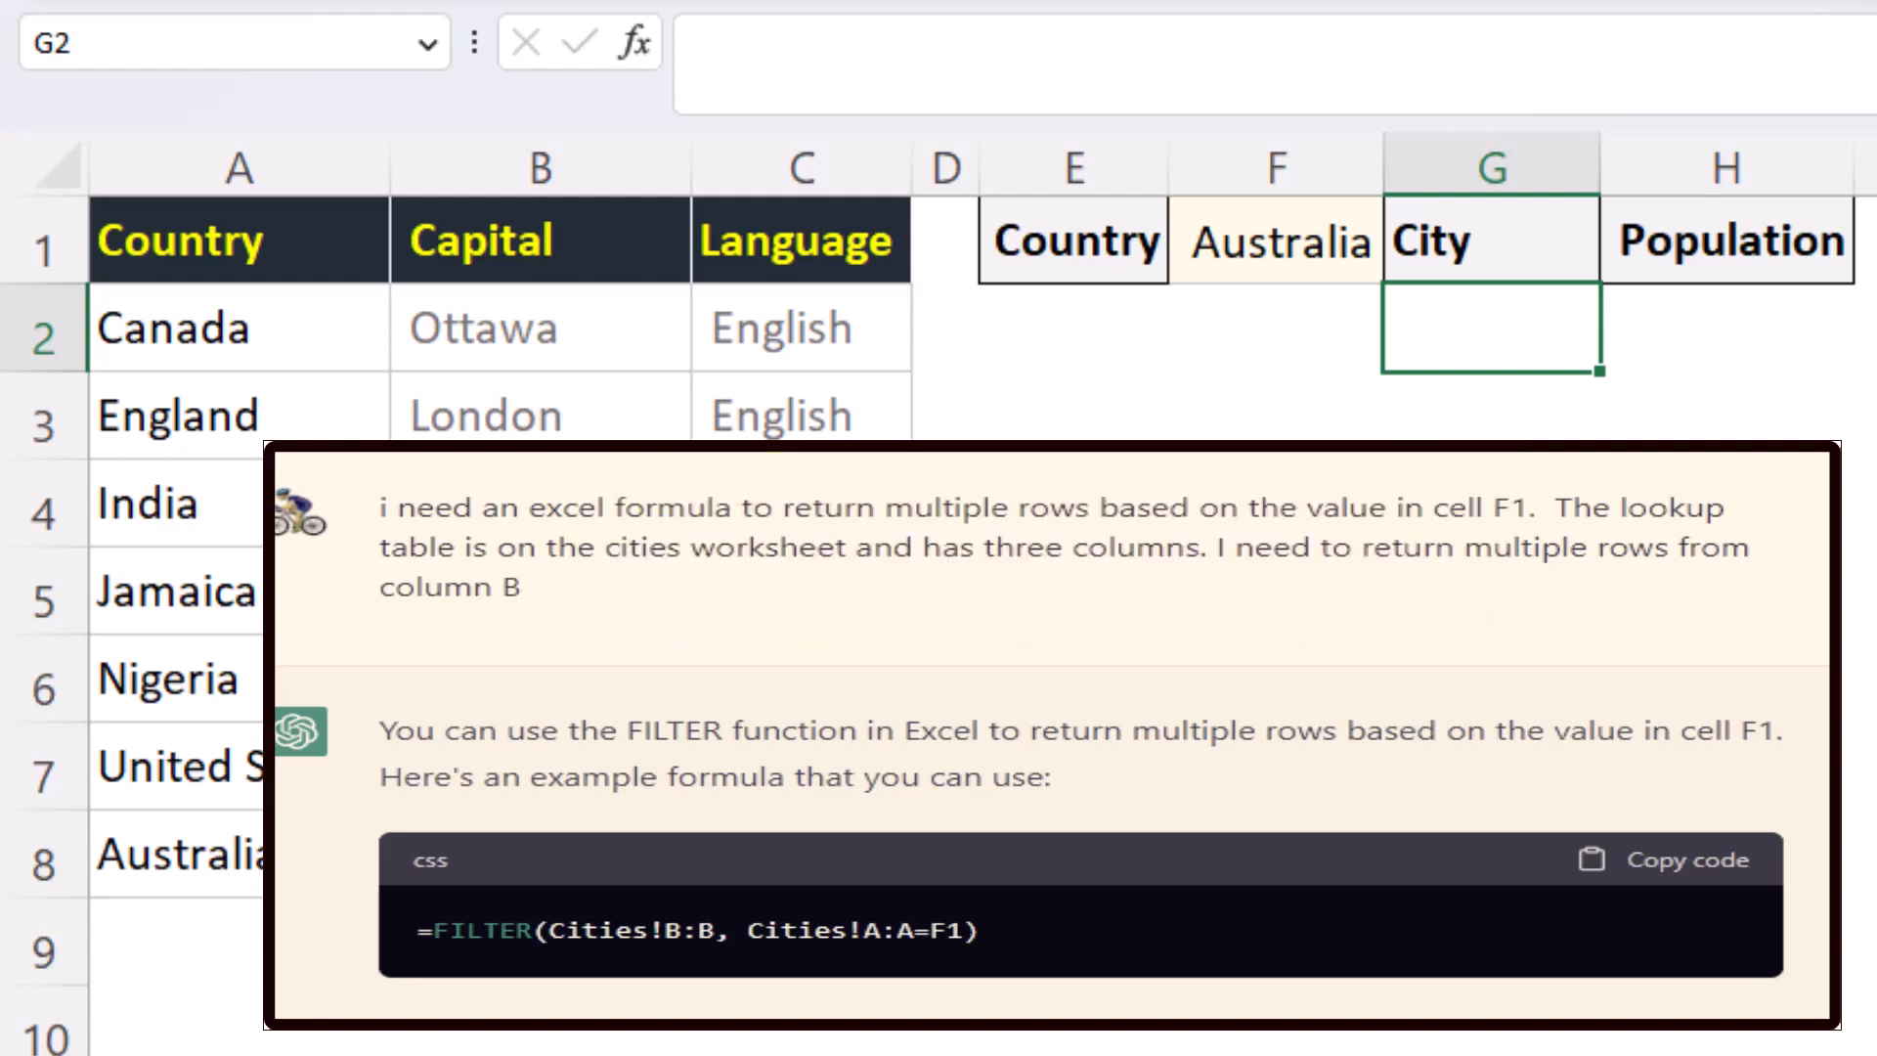
Copy ChatGPT's formula =FILTER(Cities!B:B, Cities!A:A=F1) into cell G2 under the City heading.
left_click(1691, 875)
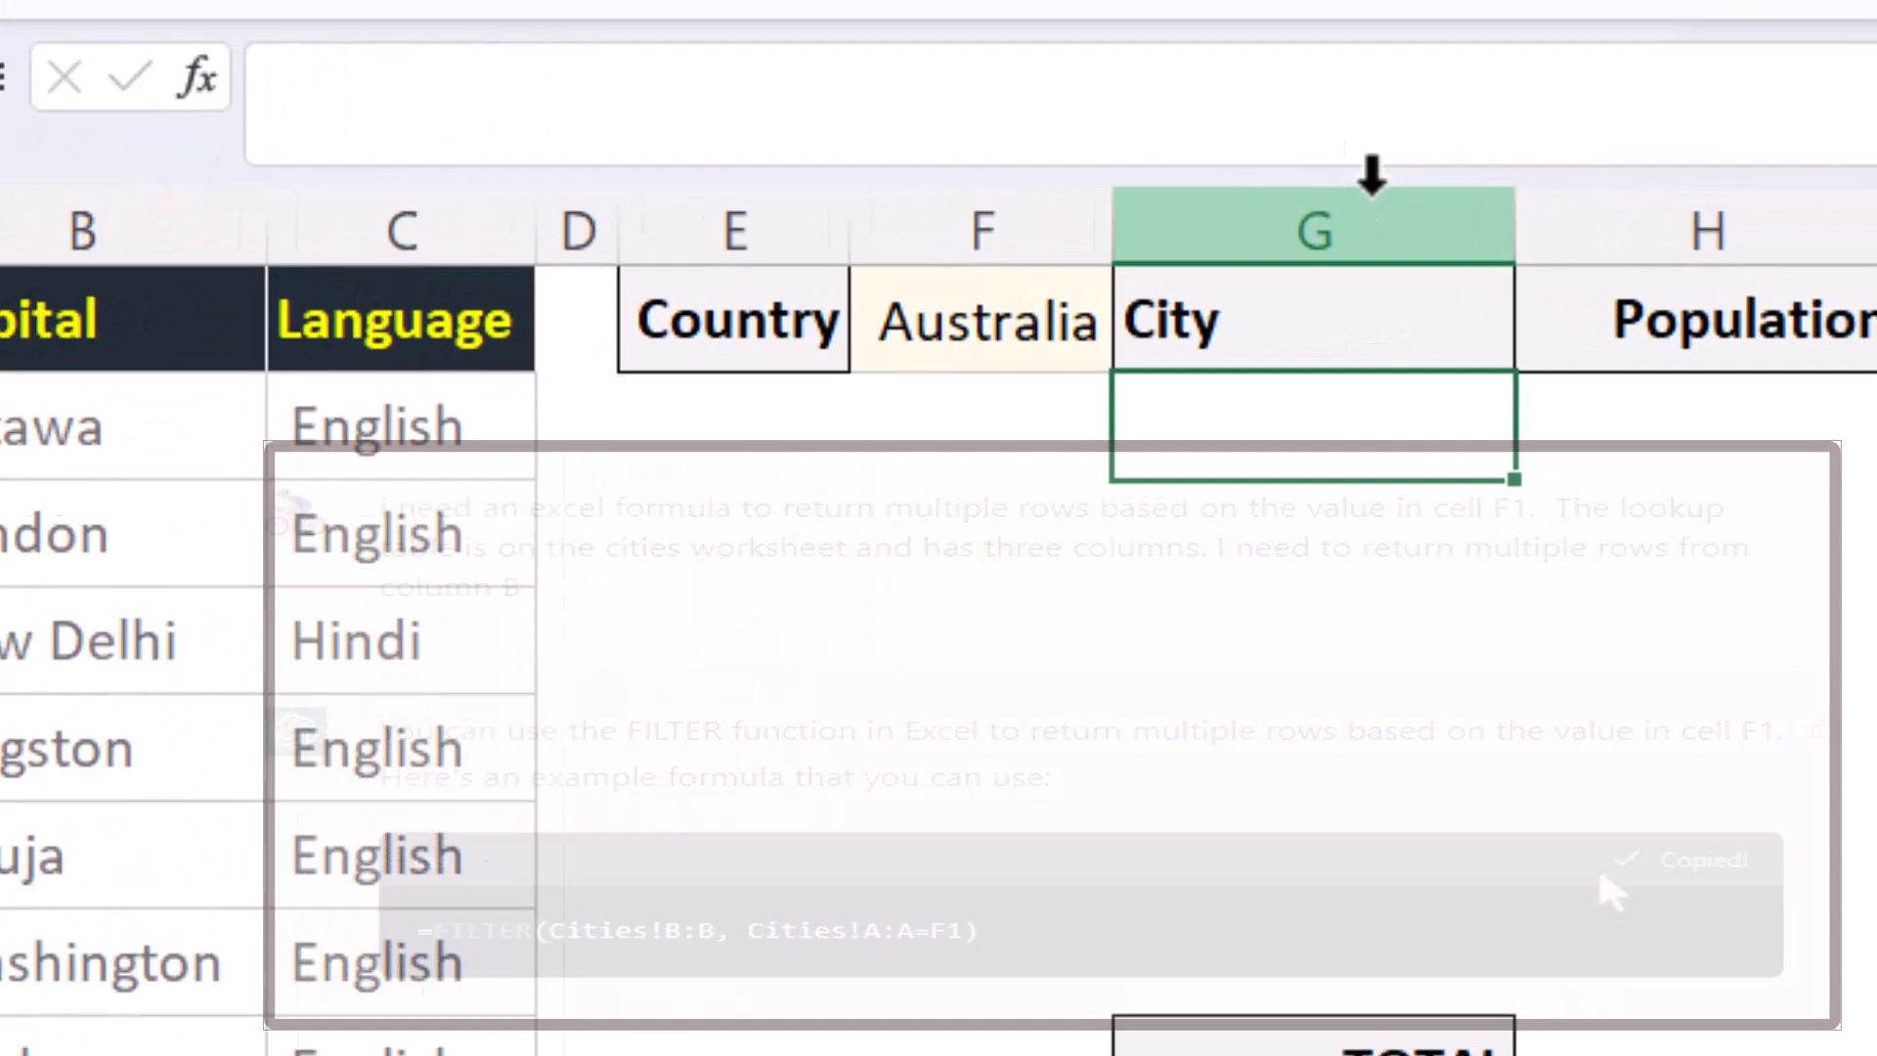
left_click(1584, 61)
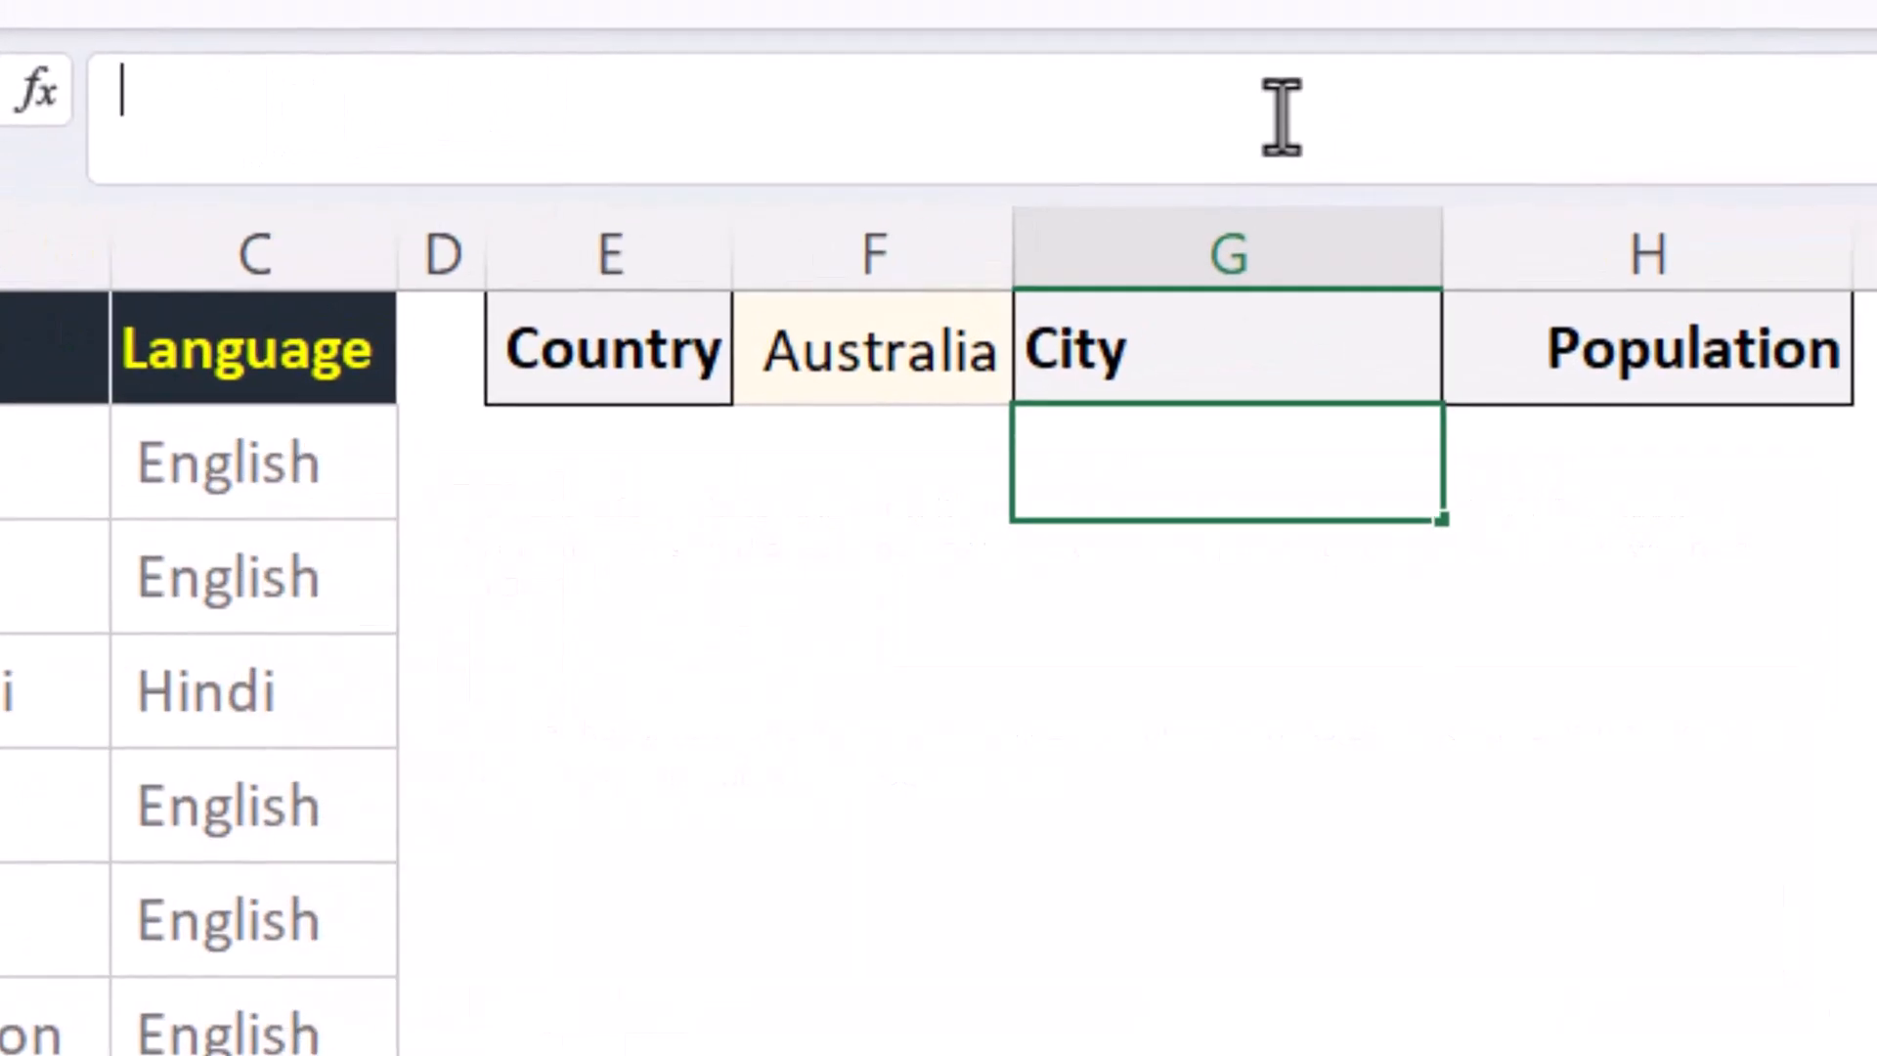
right_click(1584, 64)
left_click(1437, 421)
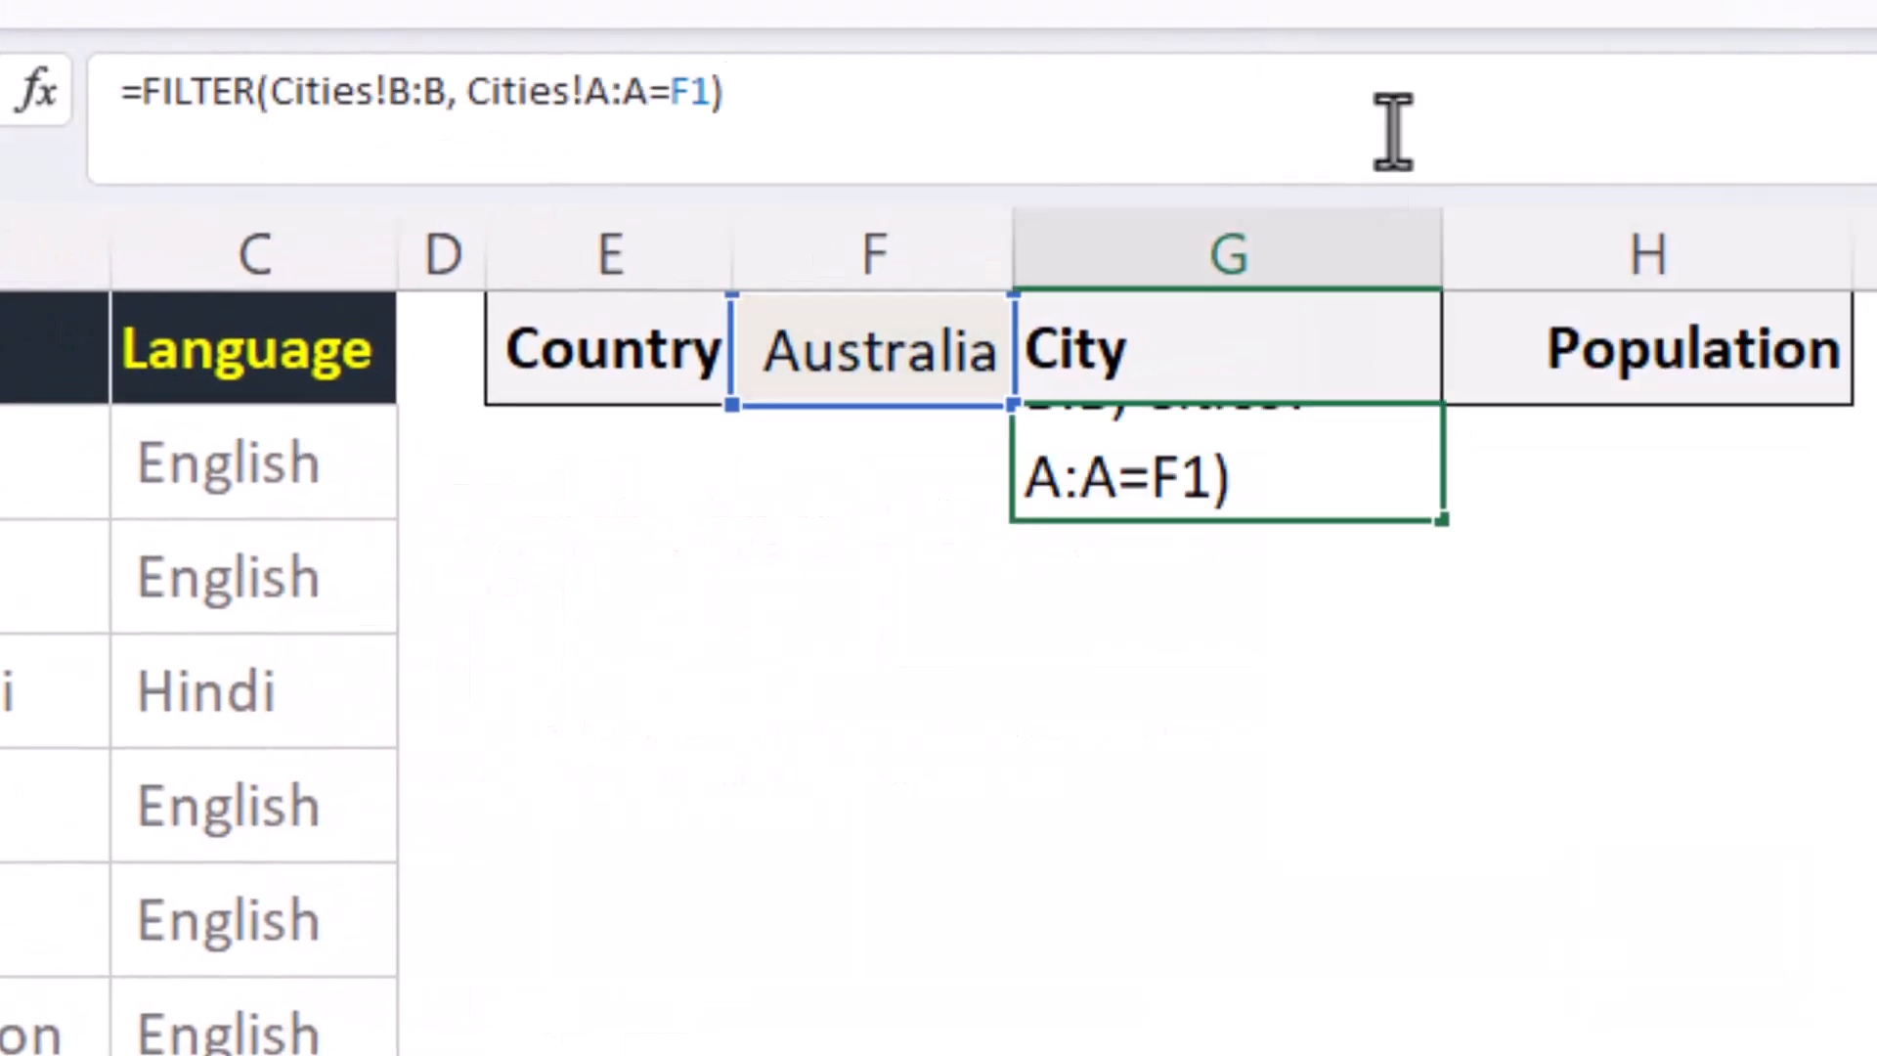
key("Return")
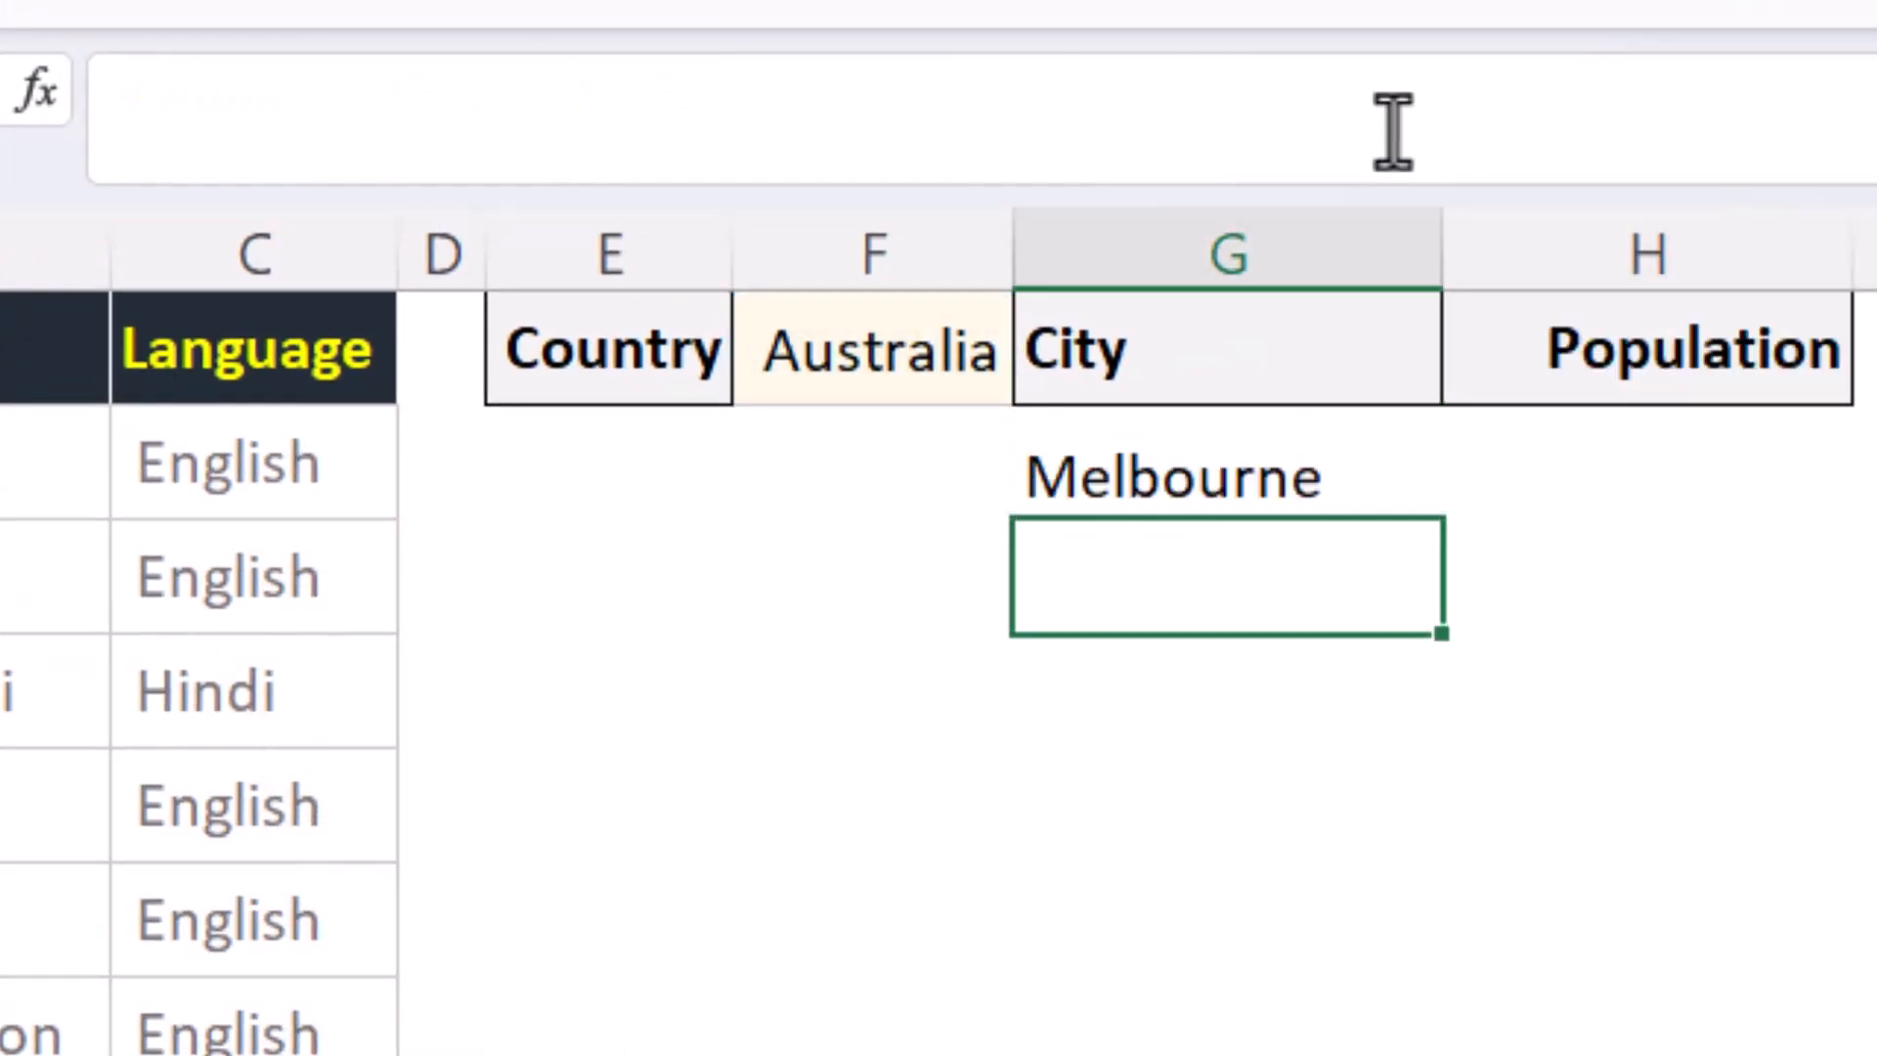
Widen column F and switch the country in F1 to Canada and then to United States.
left_click_drag(1014, 249, 1123, 256)
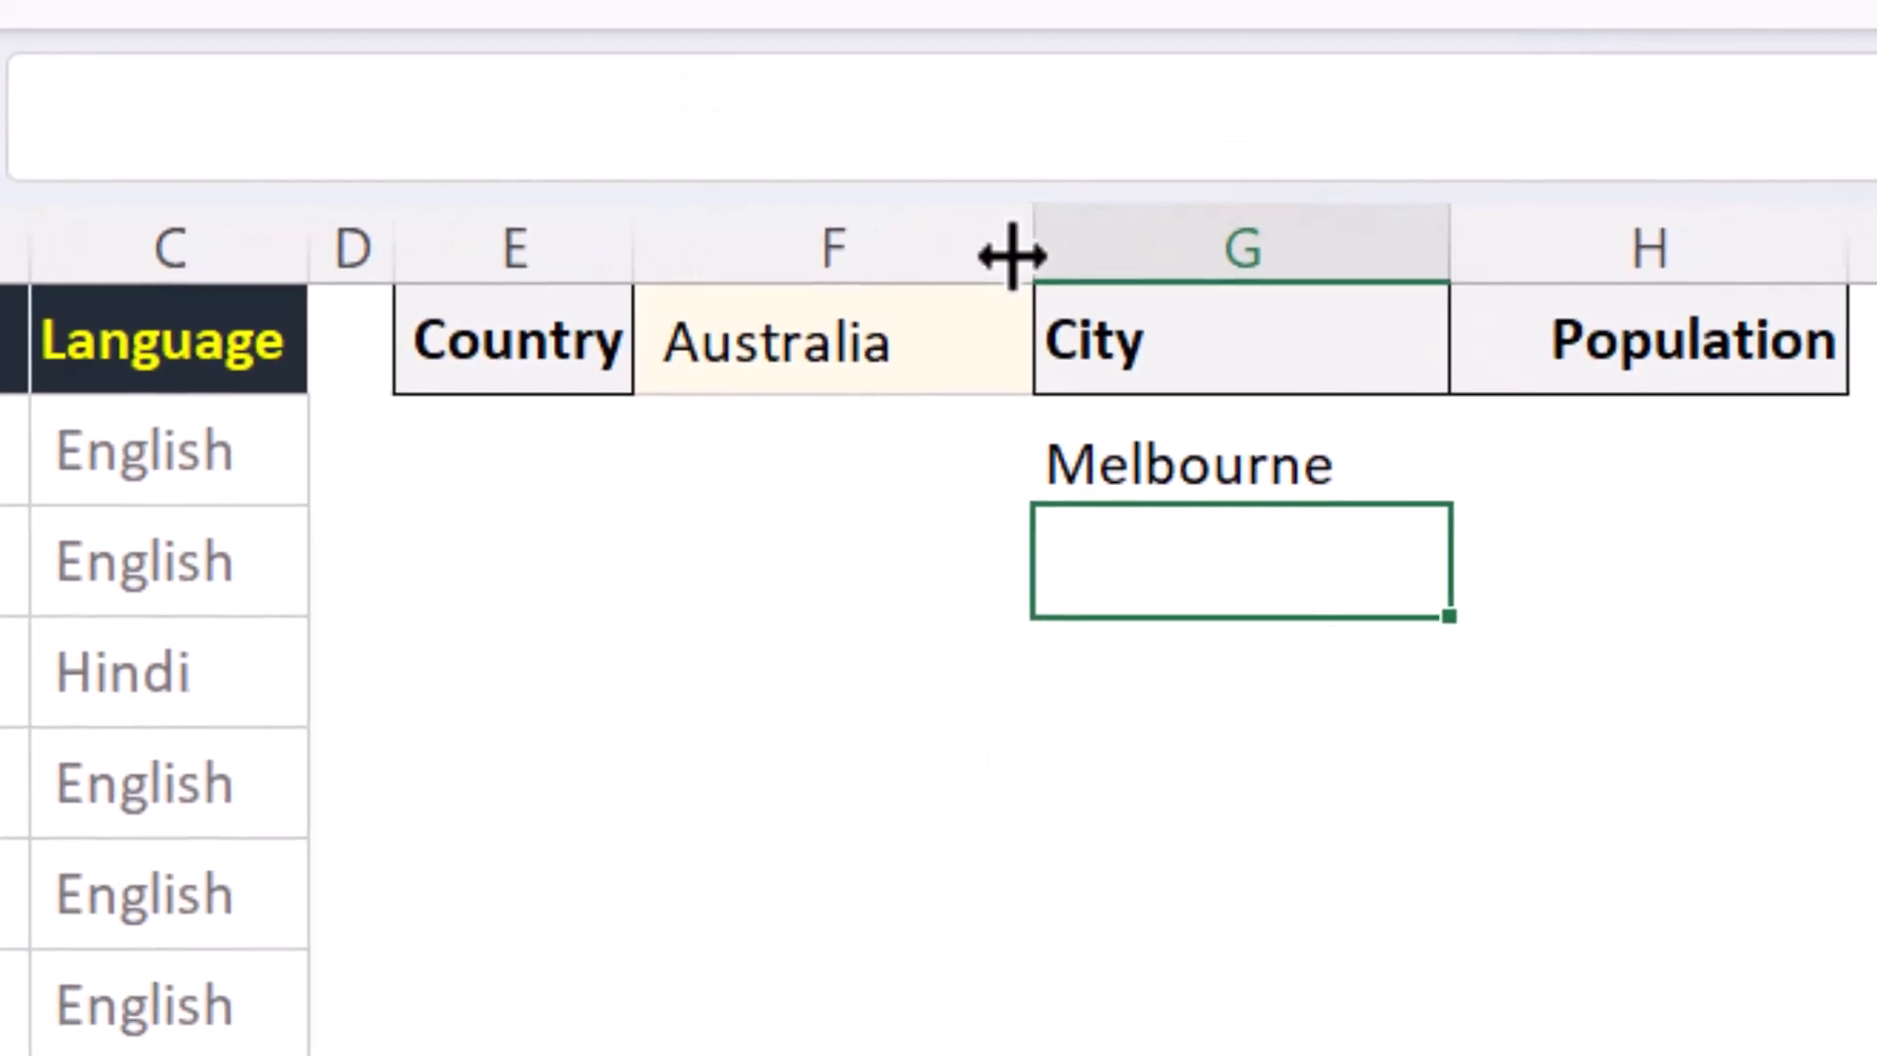
left_click(978, 324)
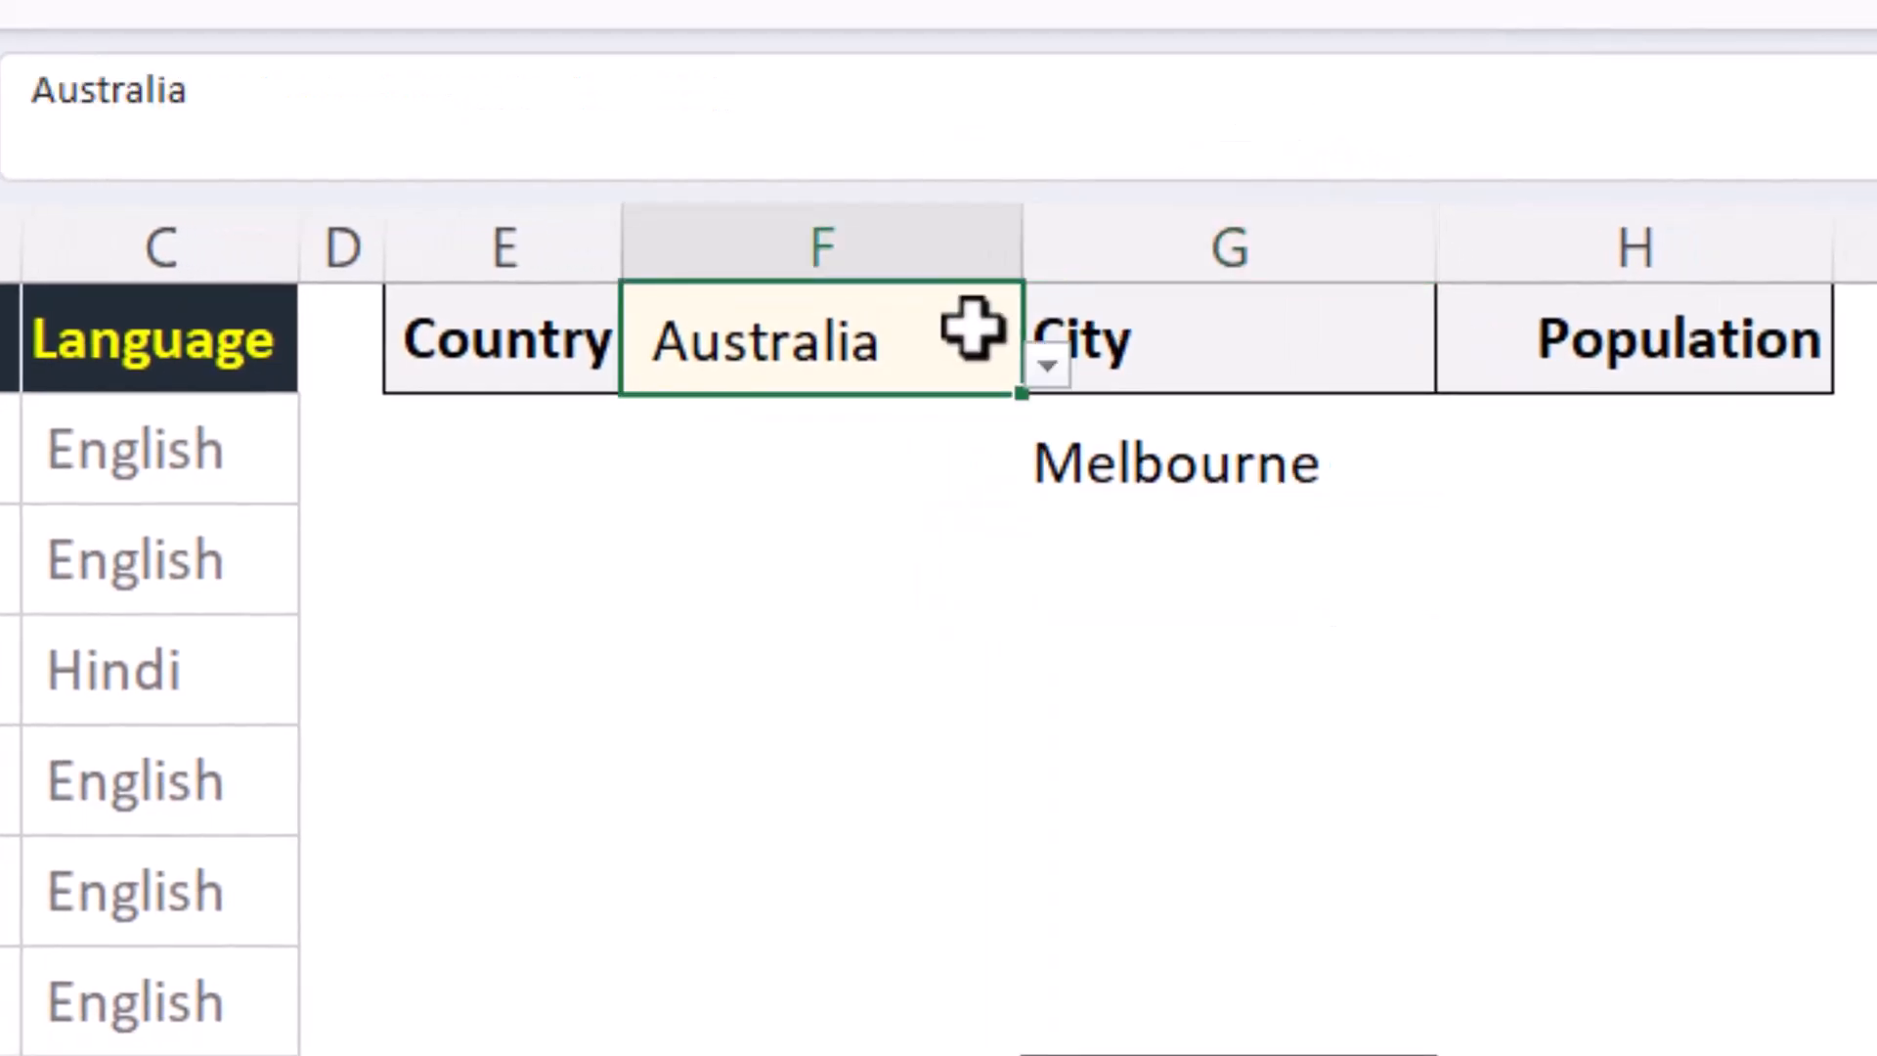
left_click(1054, 369)
left_click(868, 486)
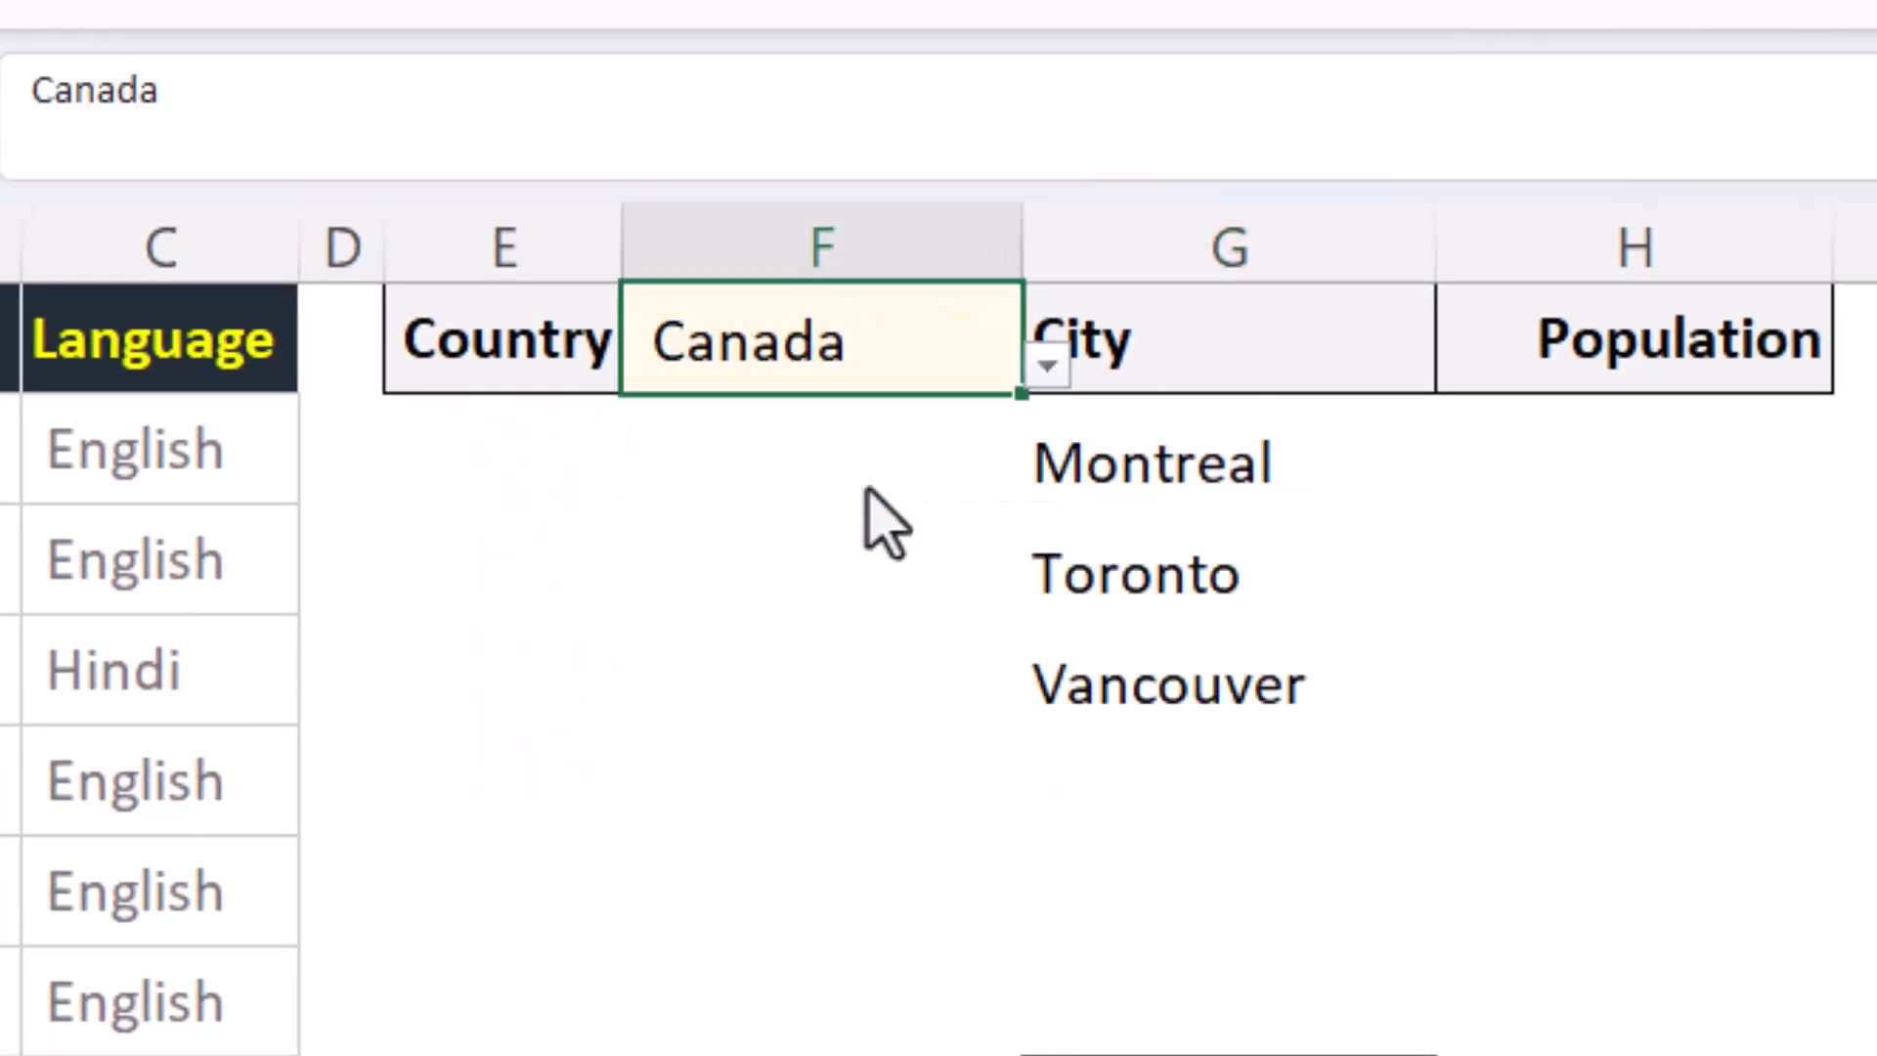
left_click(1046, 367)
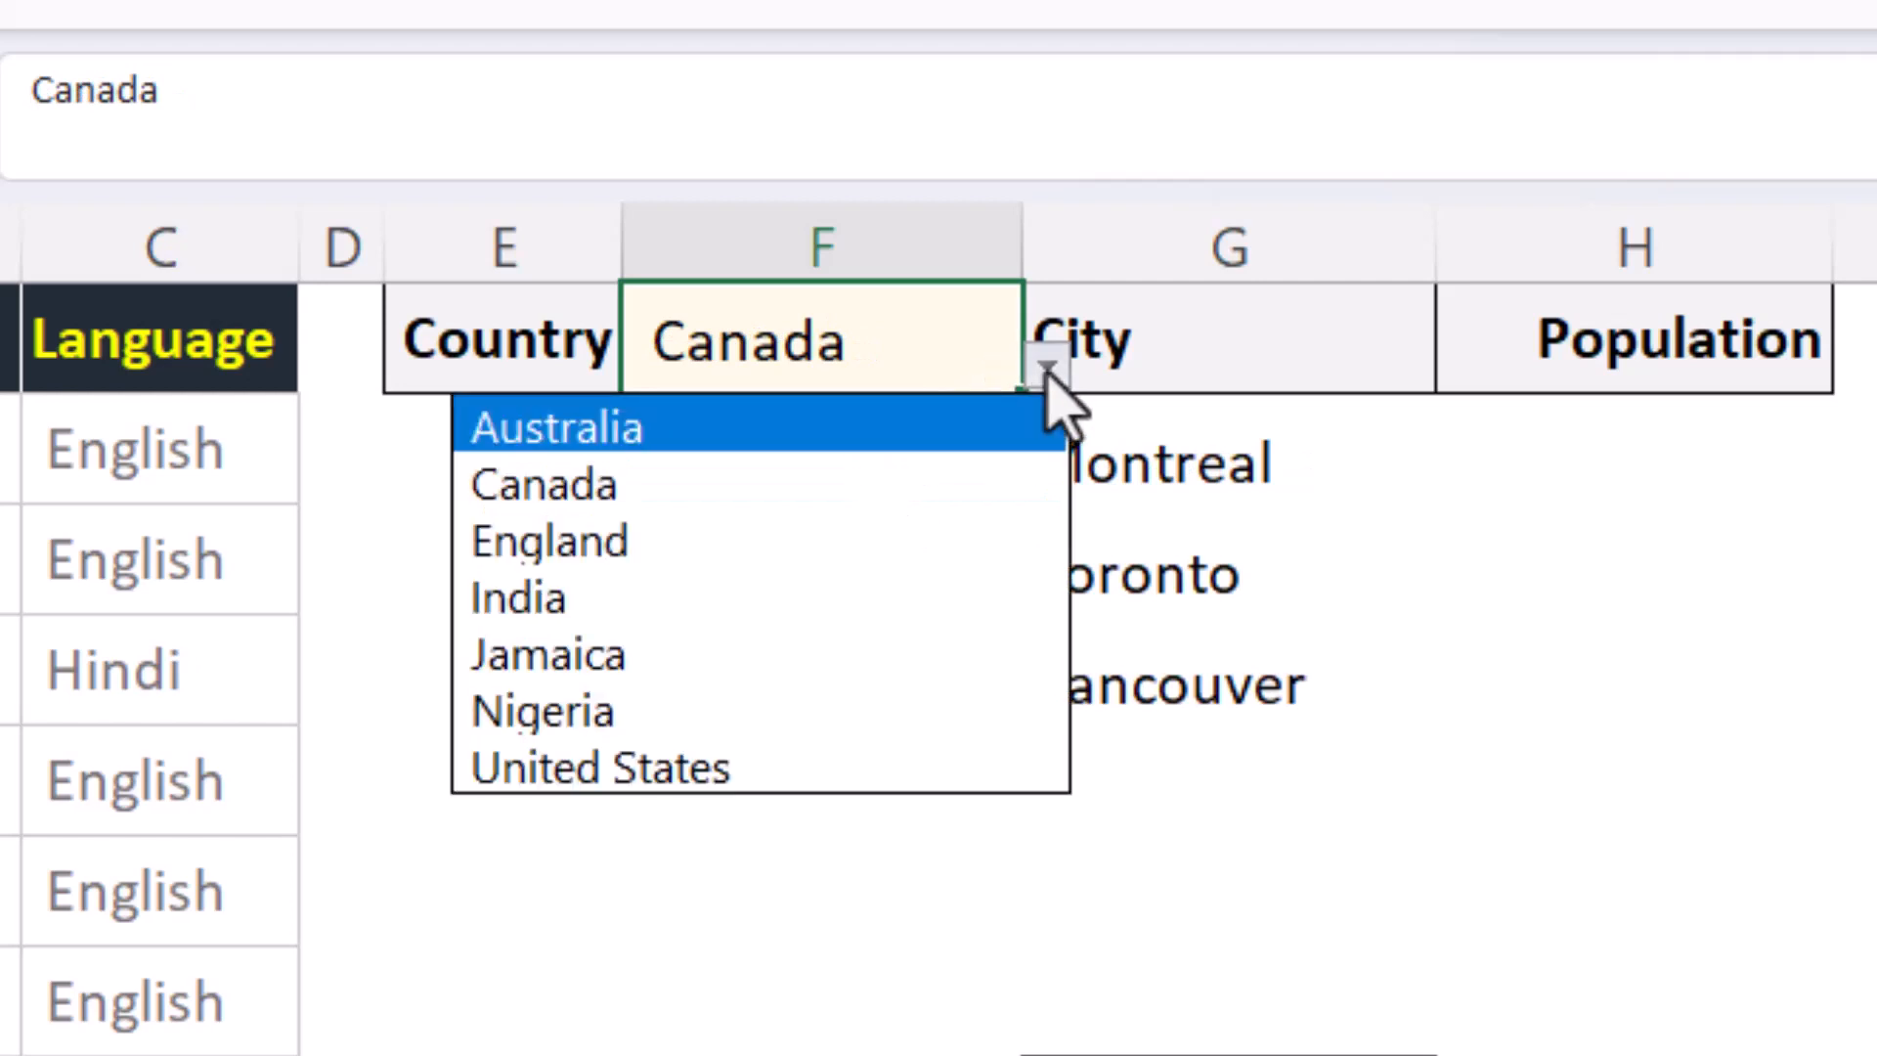
left_click(885, 762)
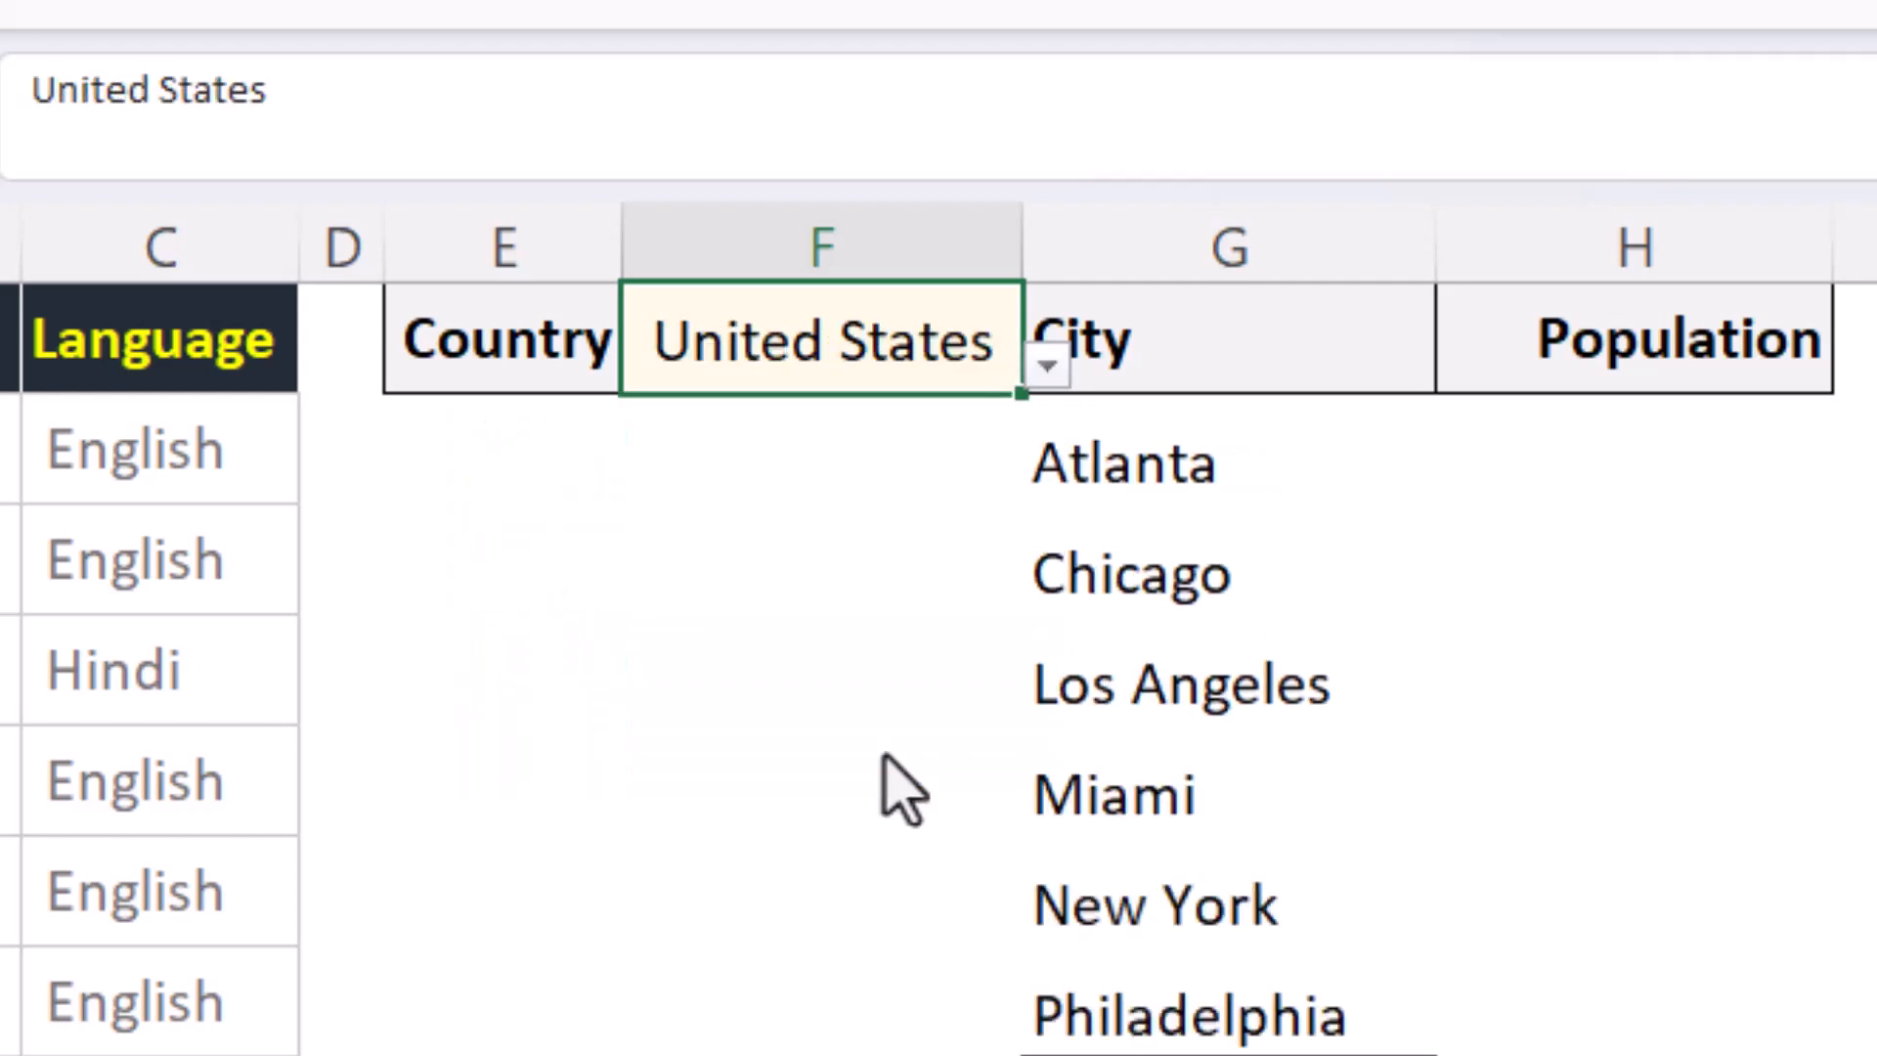
Try to fill G2's FILTER formula across to H2 with its references still relative.
left_click(1244, 463)
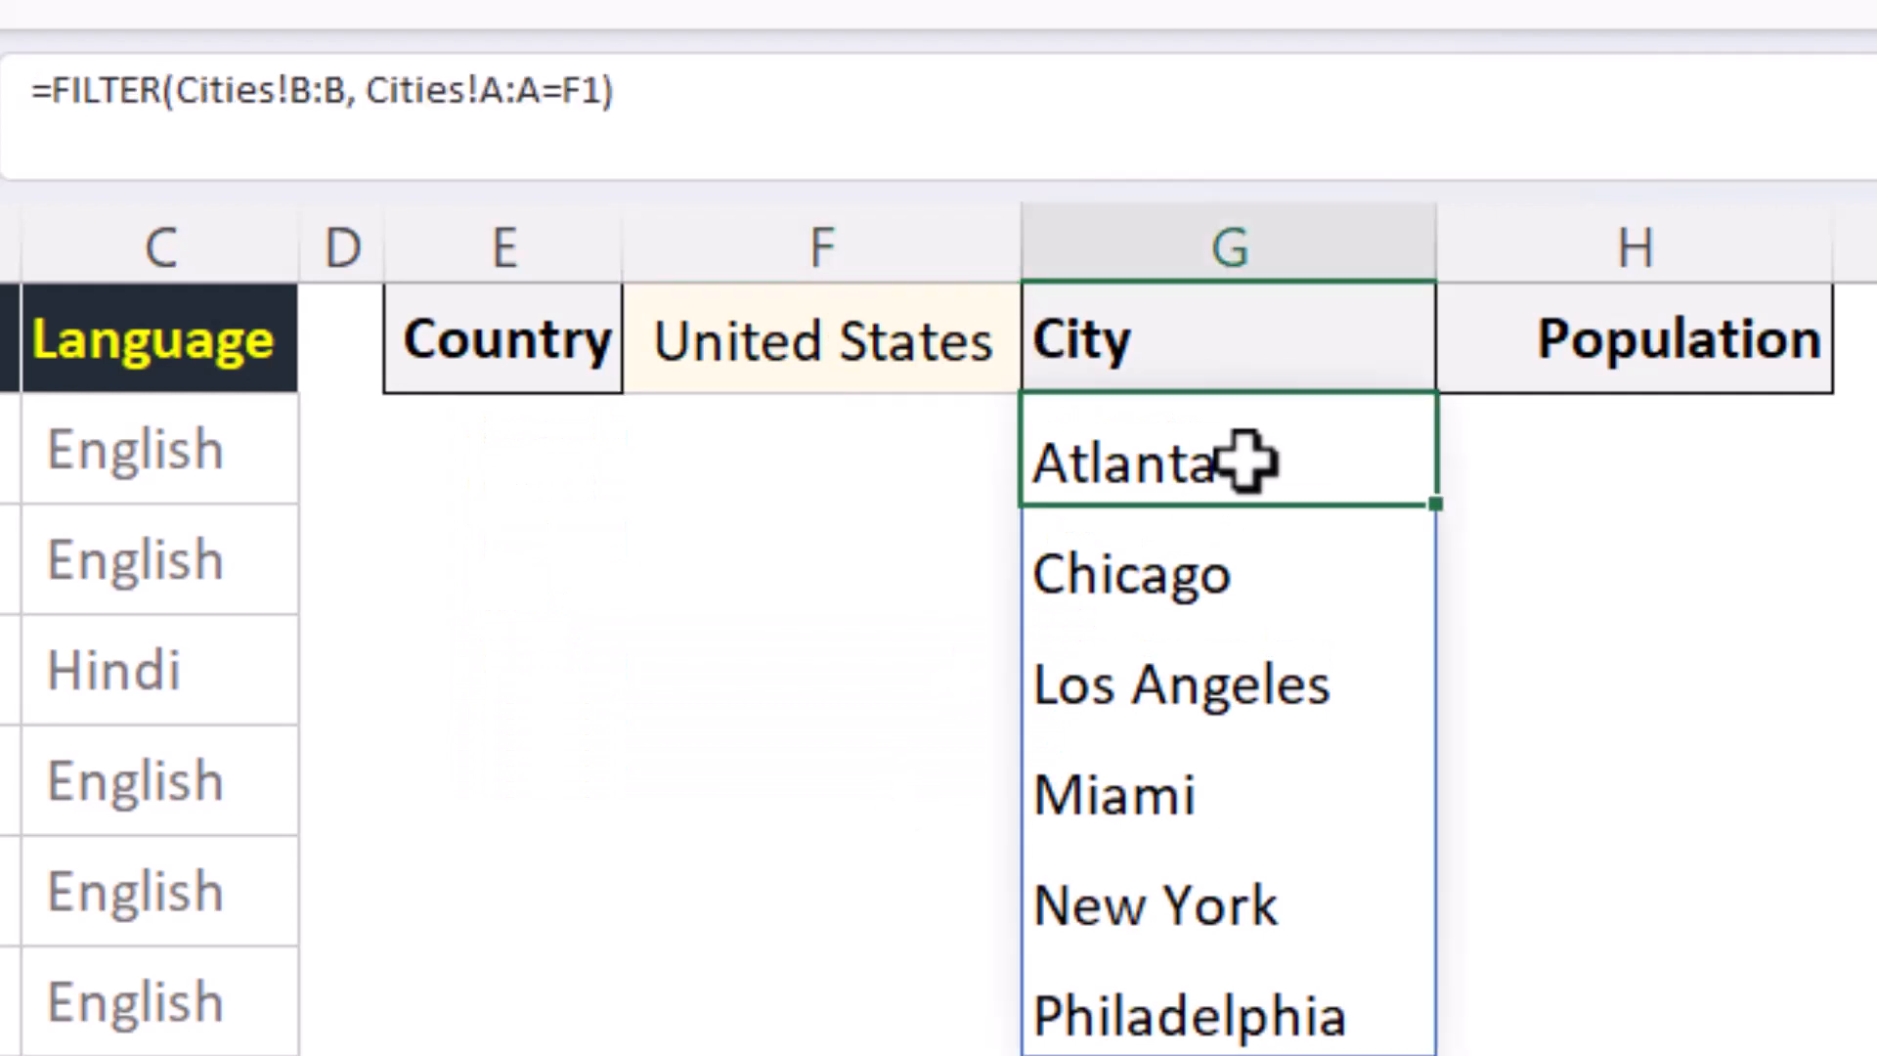
left_click_drag(1437, 505, 1731, 524)
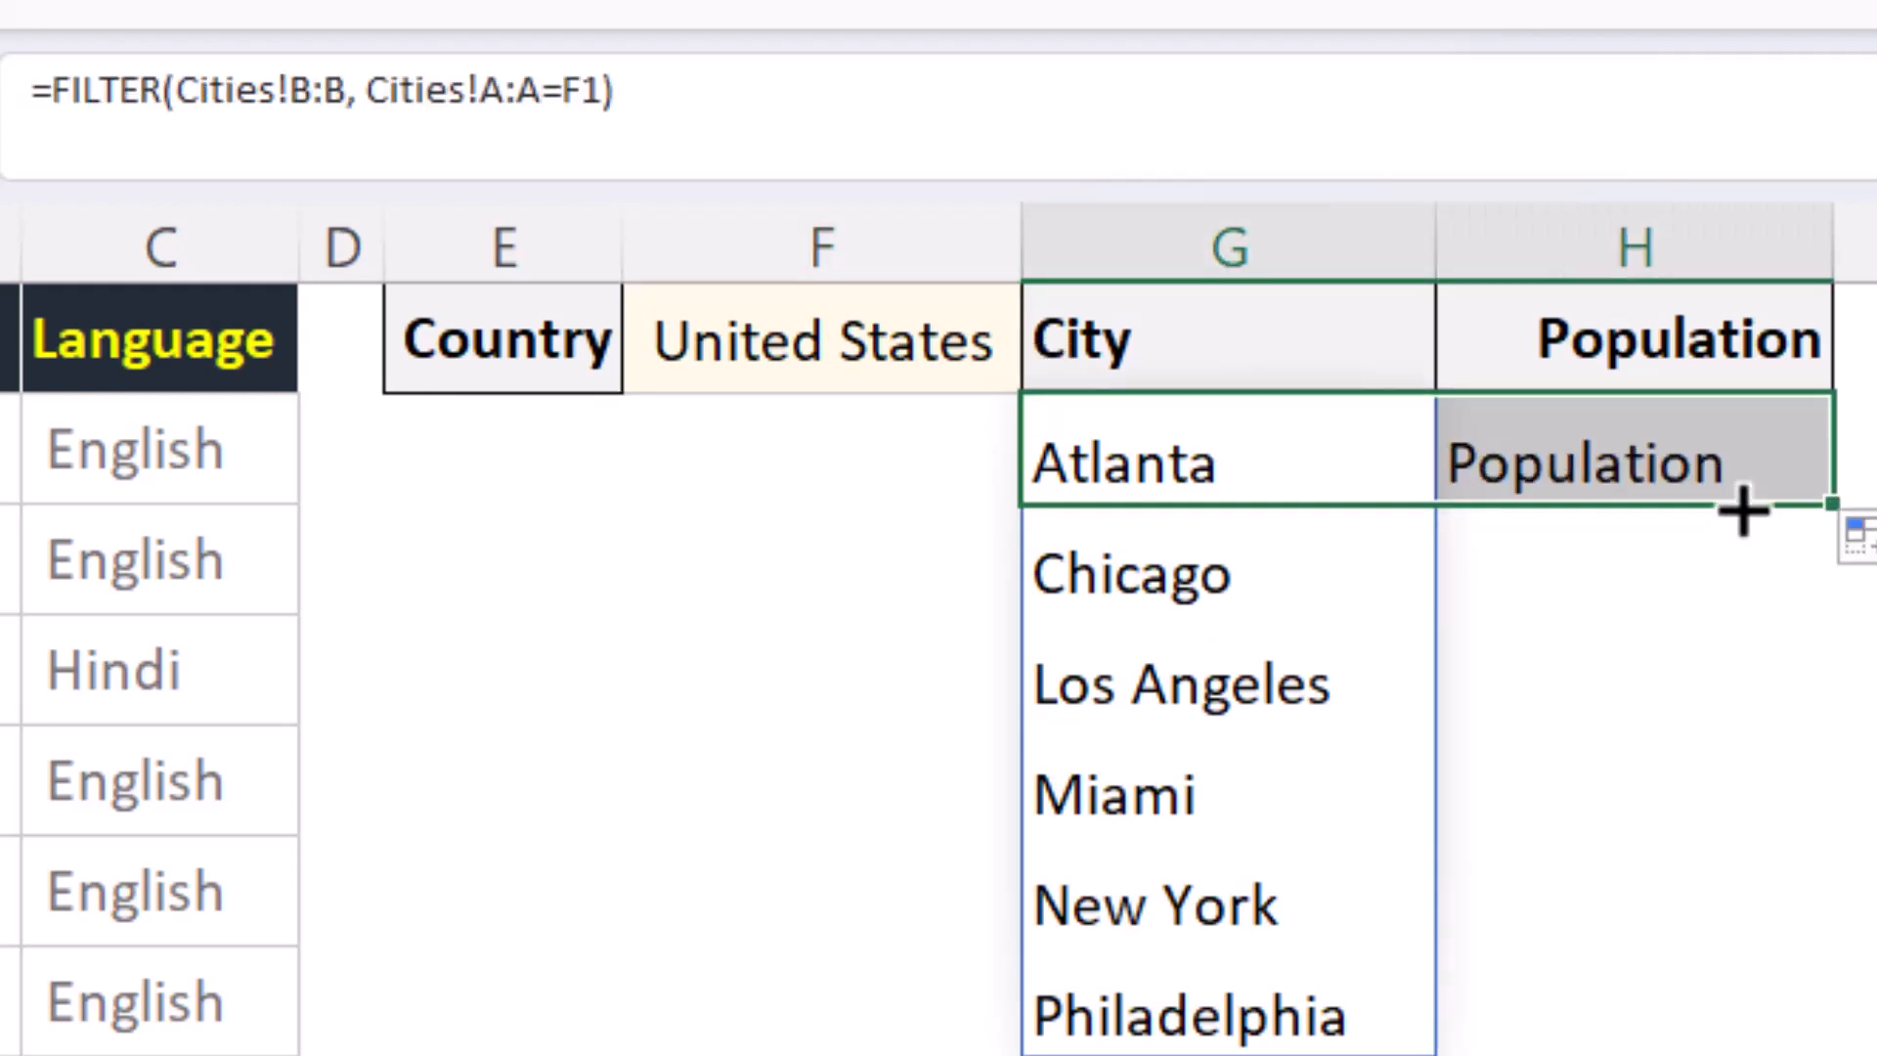
Lock the columns in the include argument of G2's FILTER formula as Cities!$A:$A=$F1 and fill it across to H2.
left_click(1391, 452)
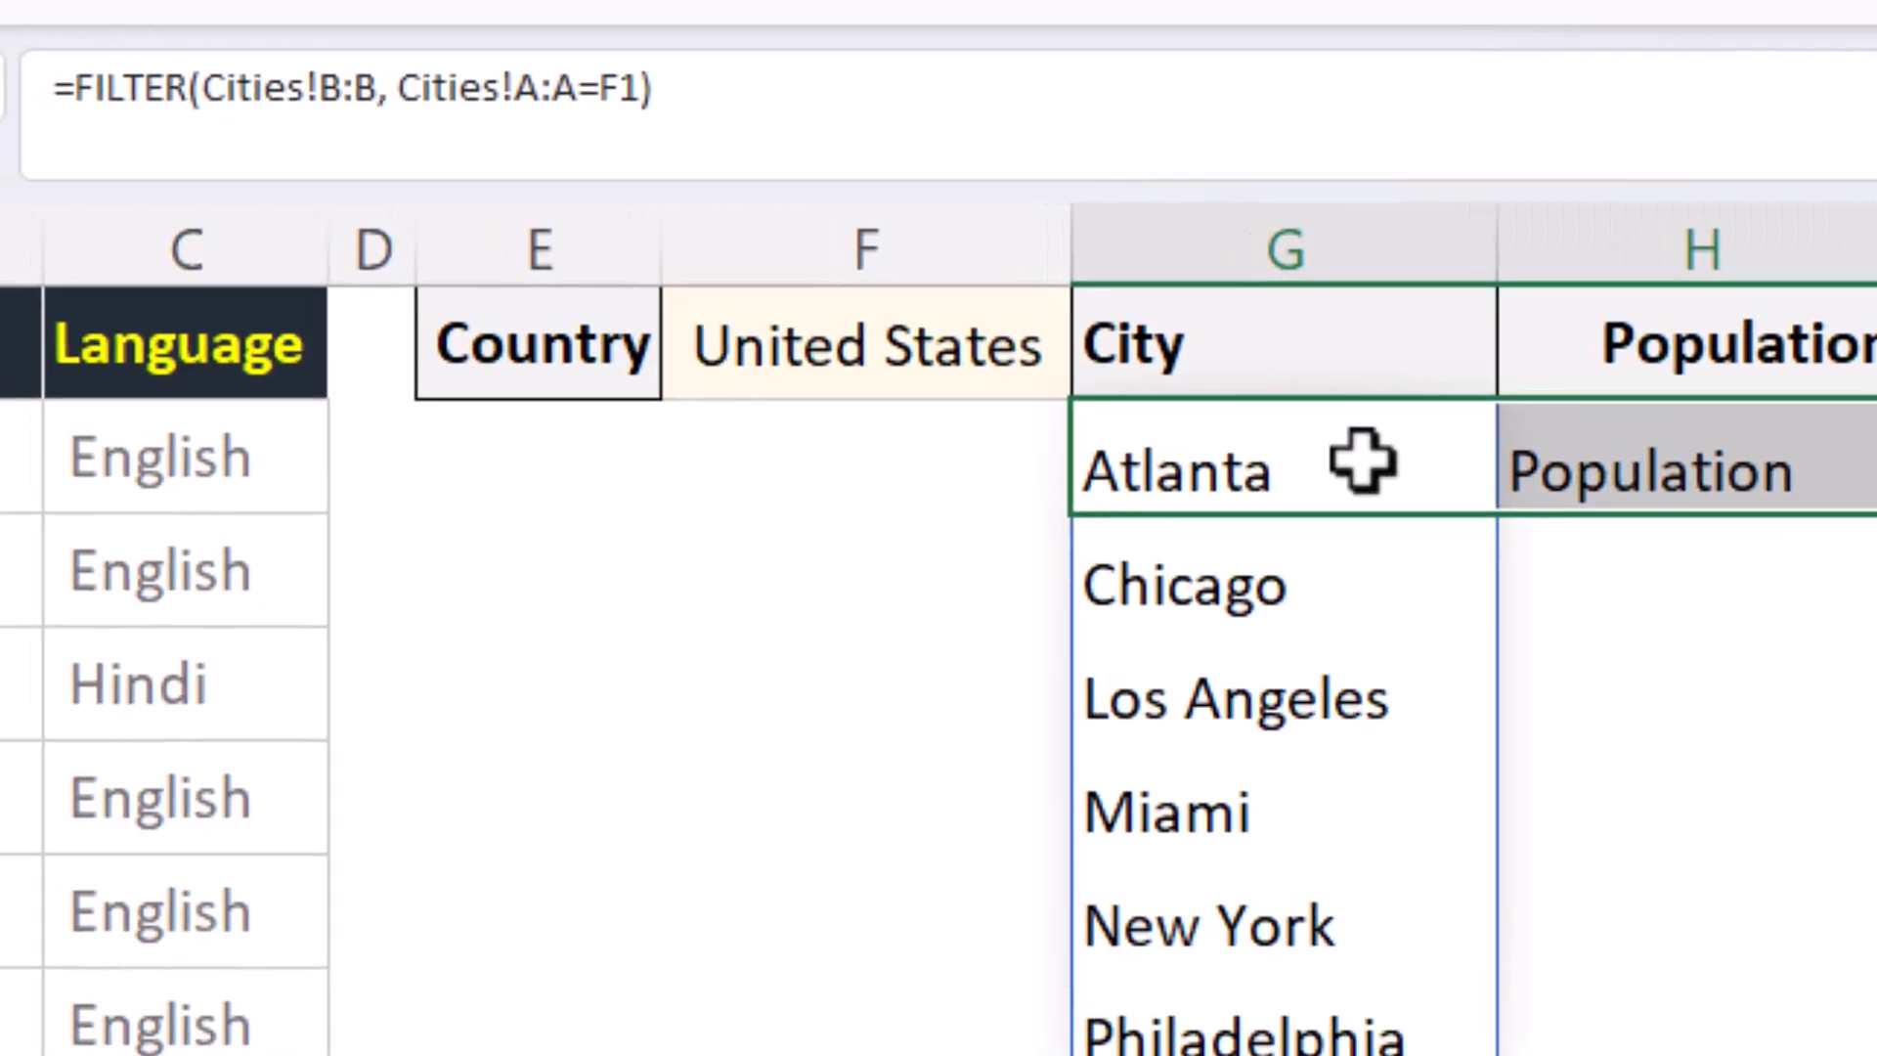
left_click(583, 76)
left_click(527, 249)
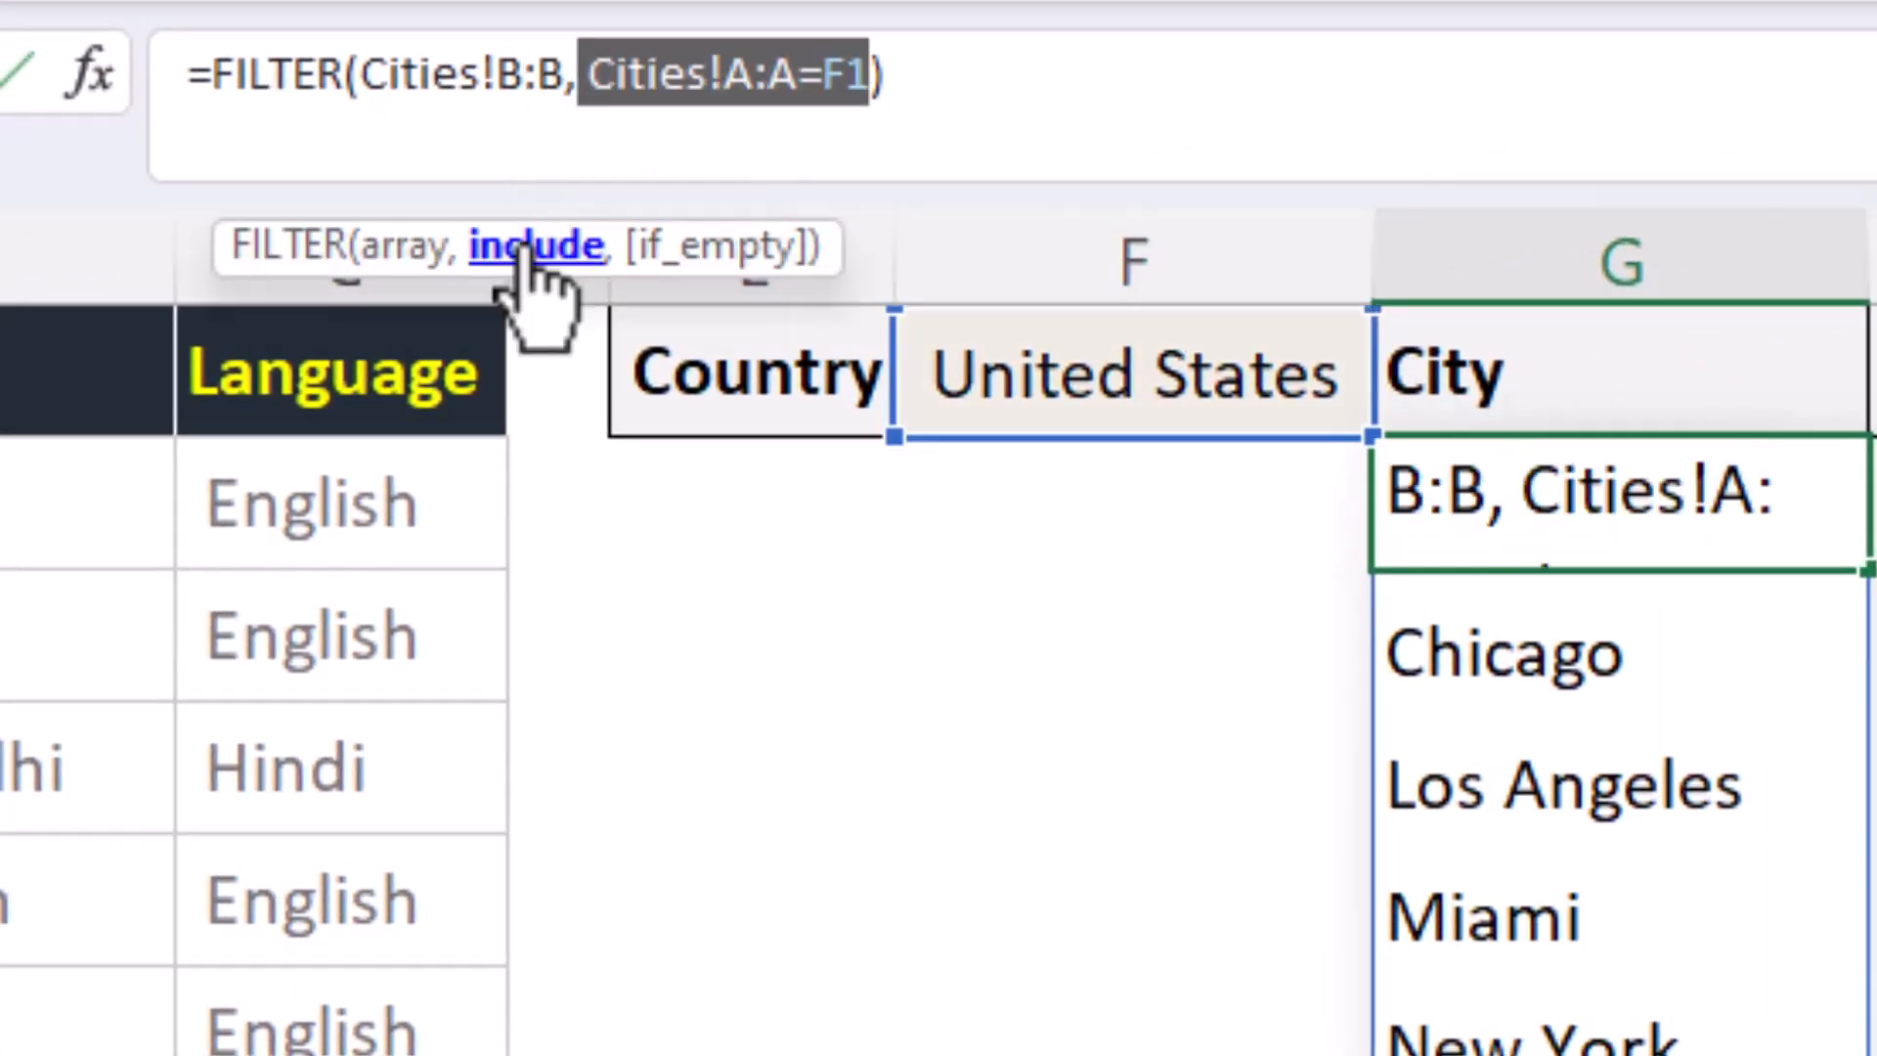
key("F4")
key("F4")
key("F4")
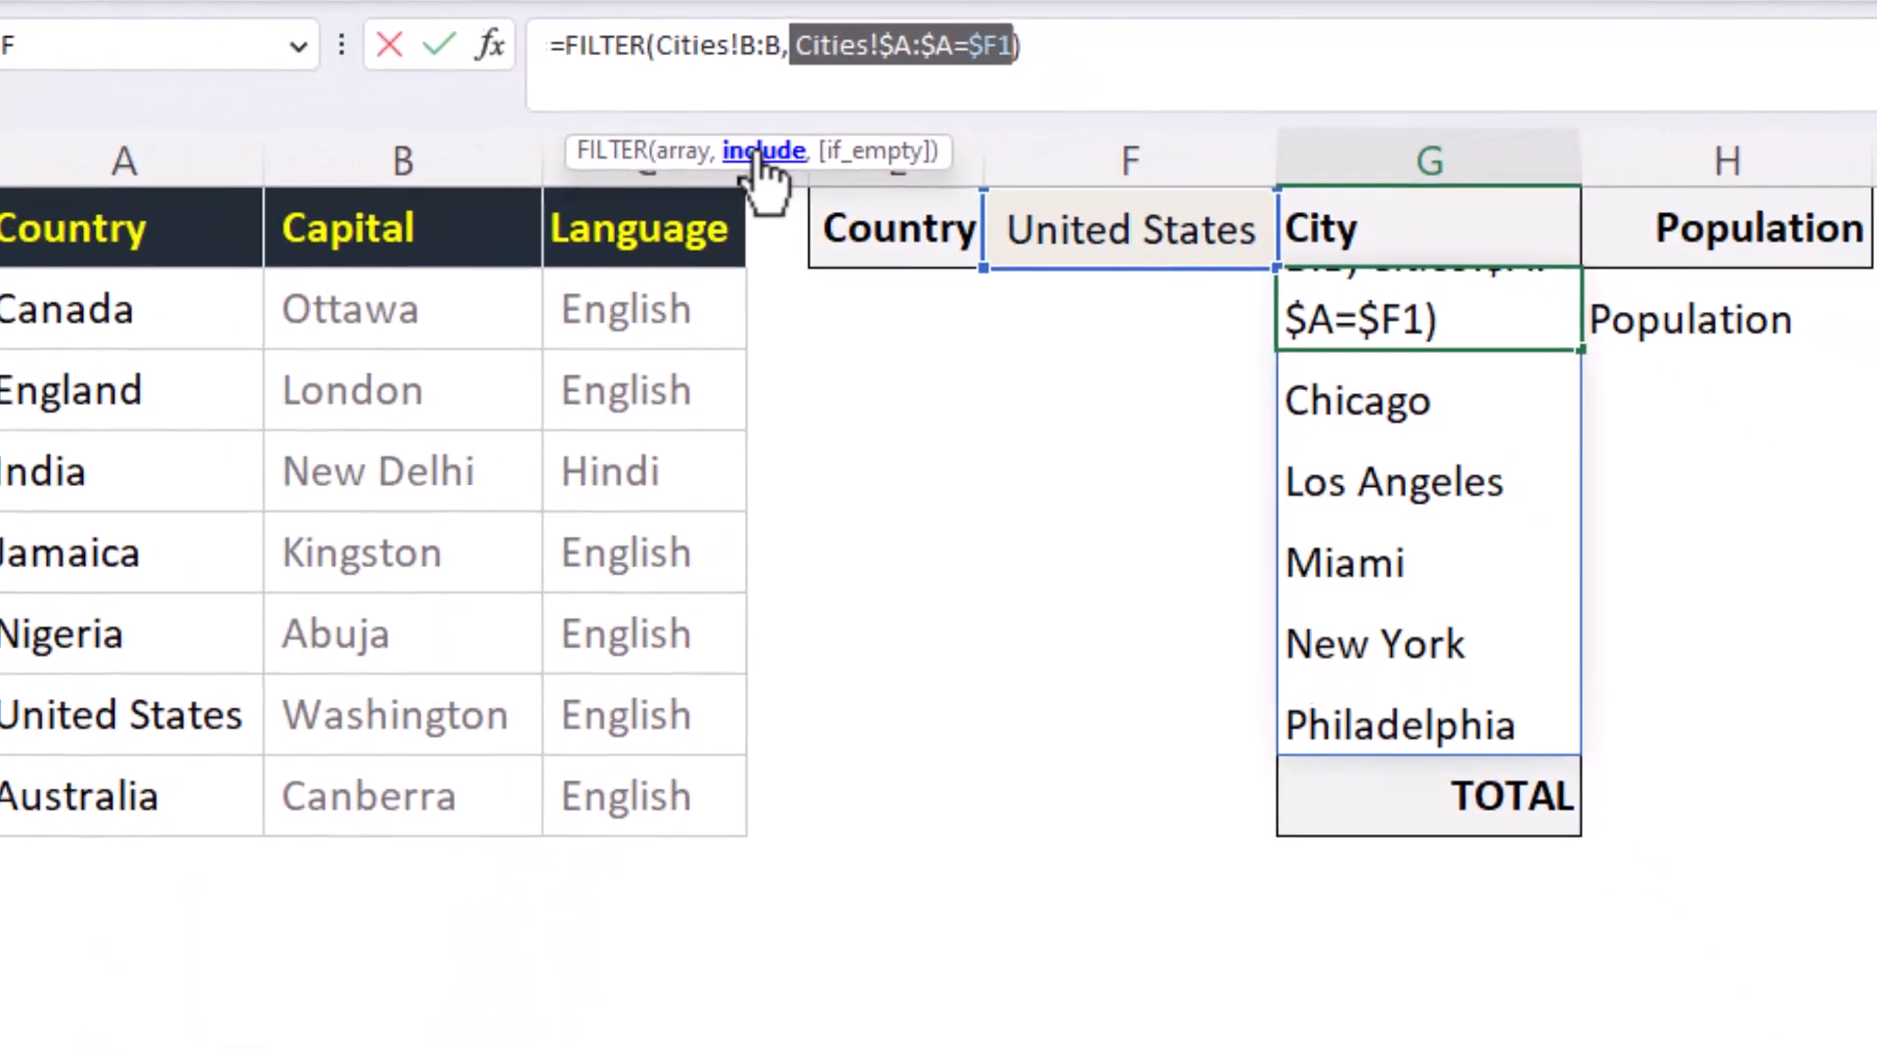
key("Return")
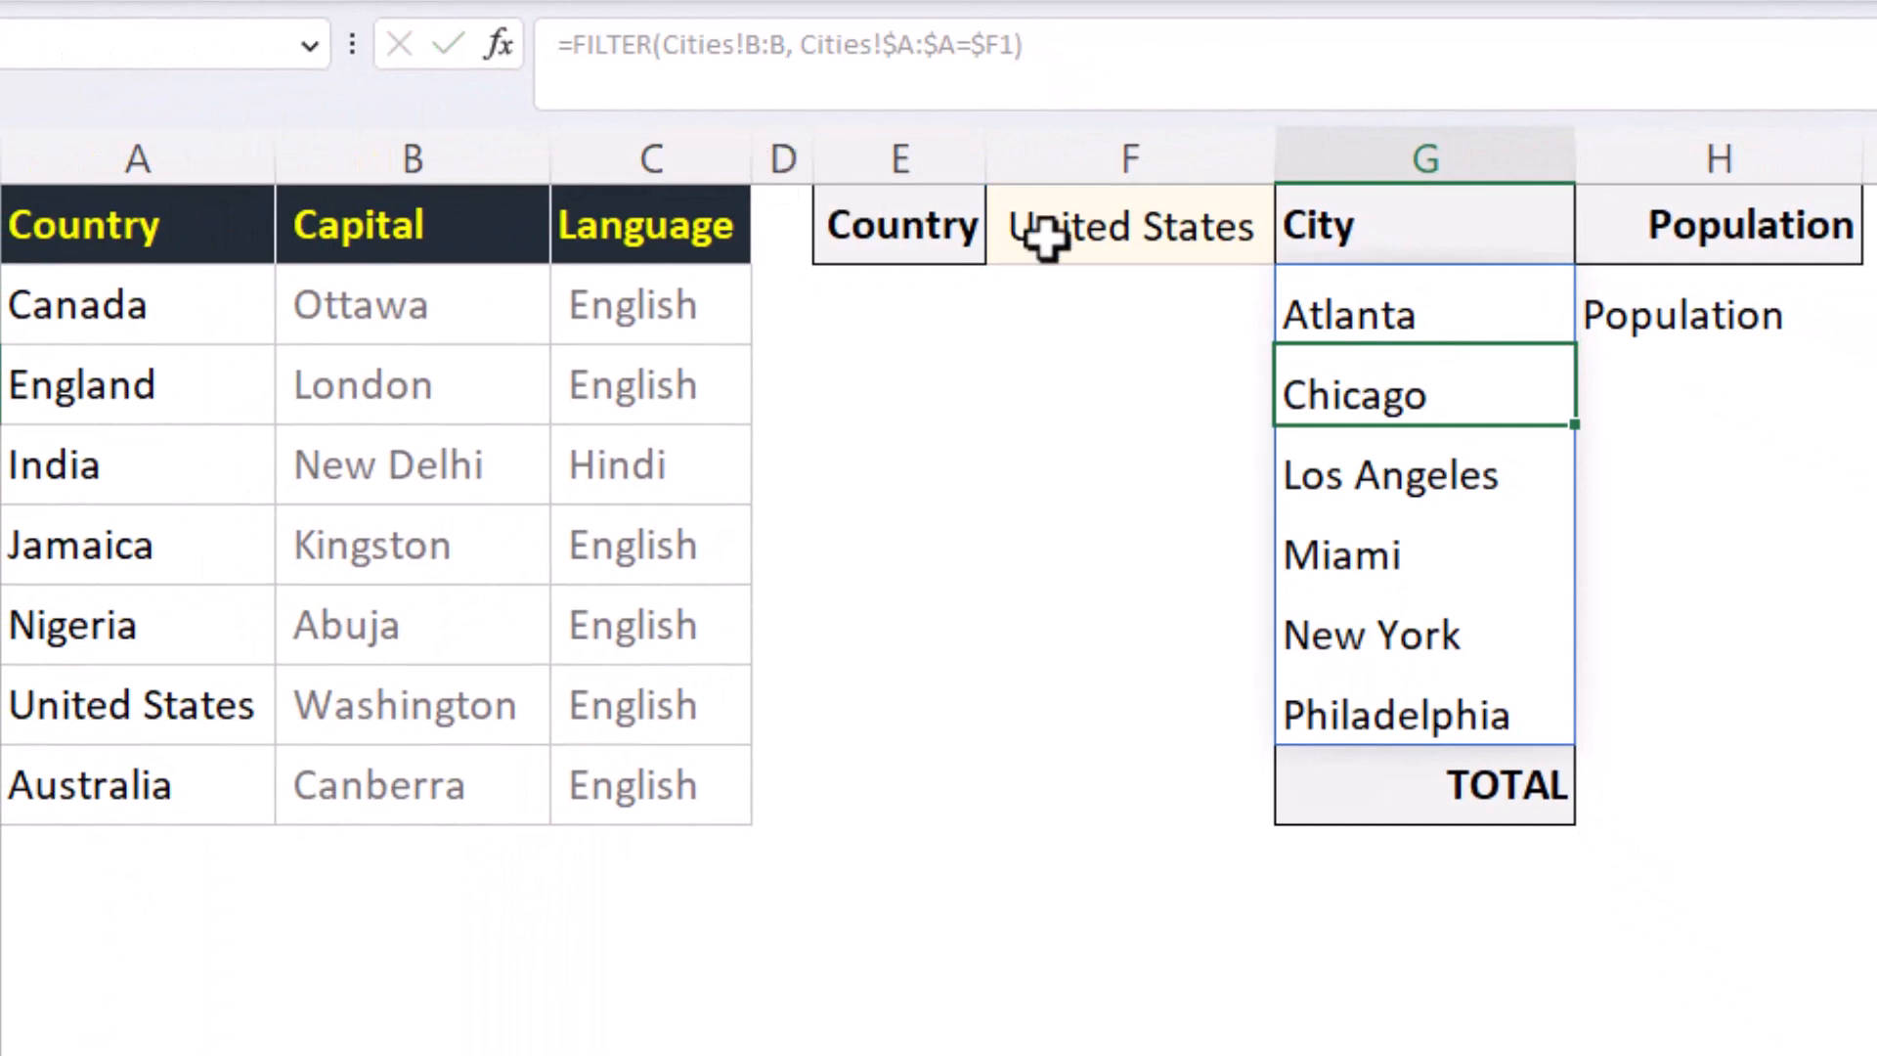
left_click(1492, 314)
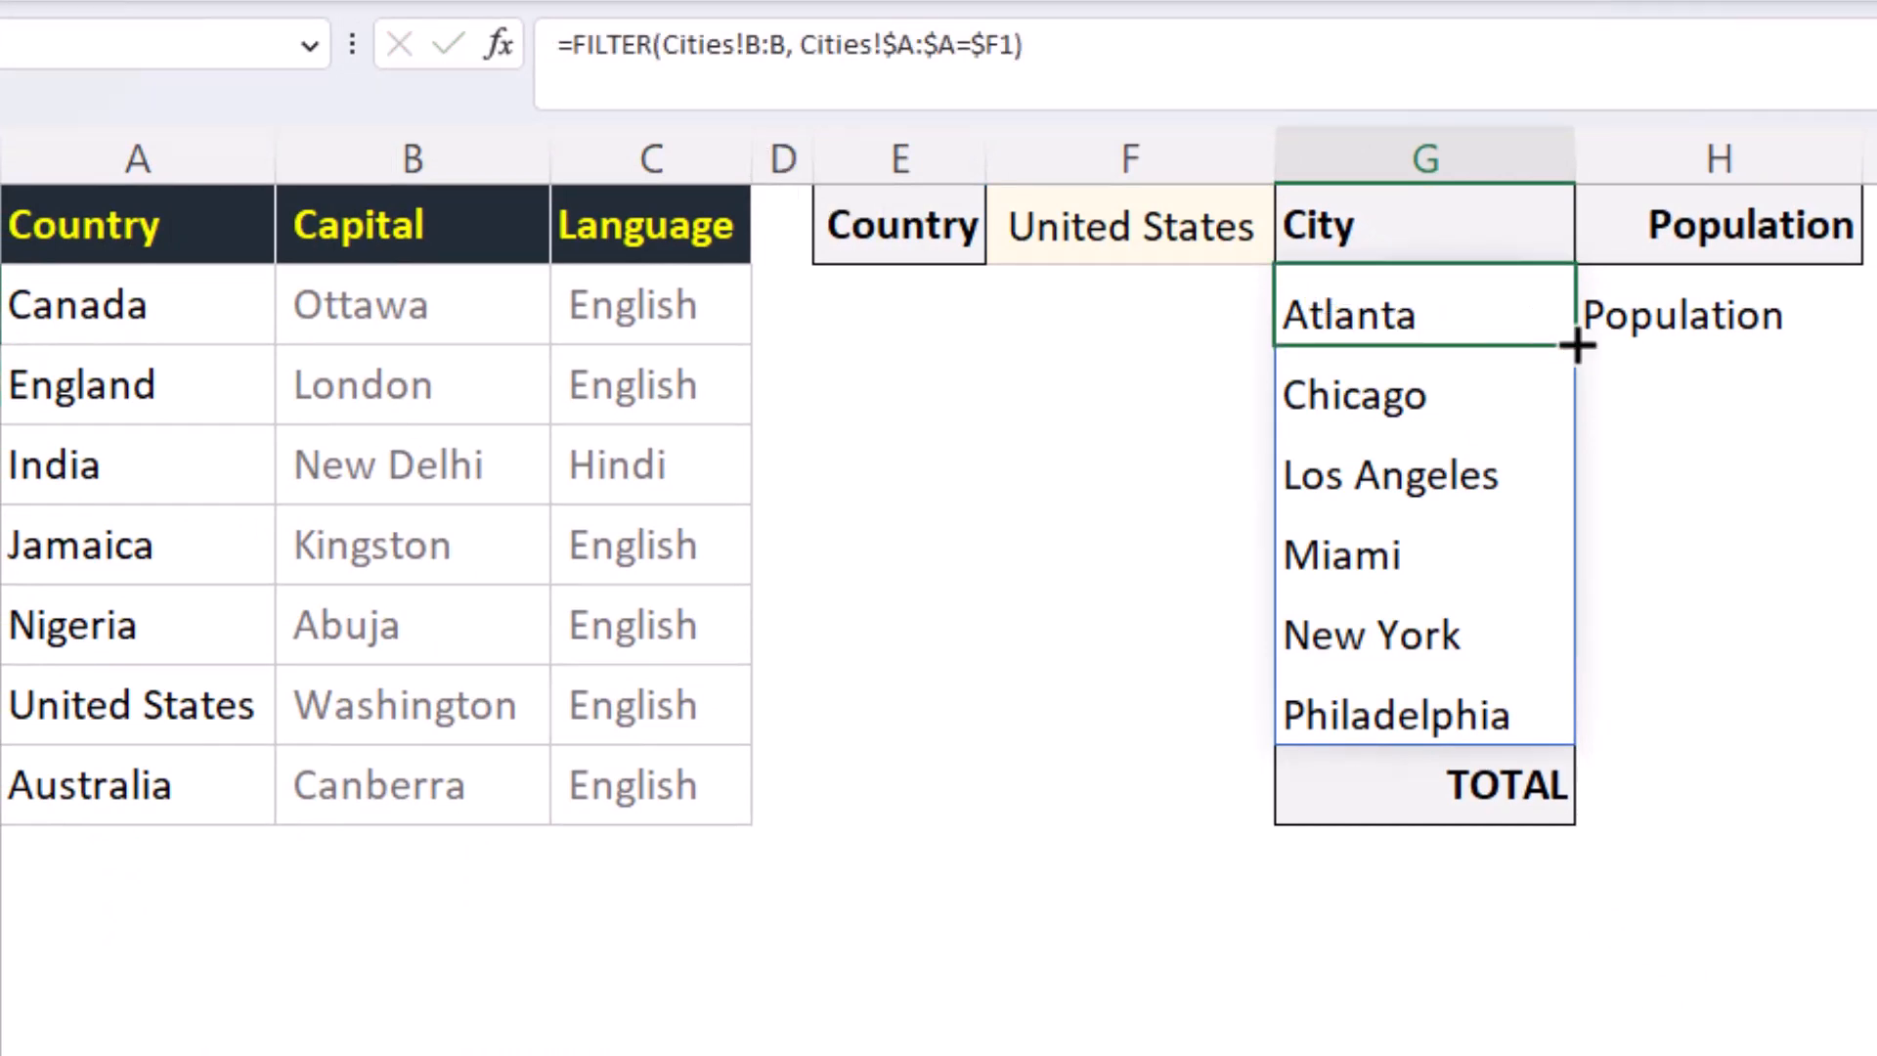
left_click_drag(1571, 345, 1831, 356)
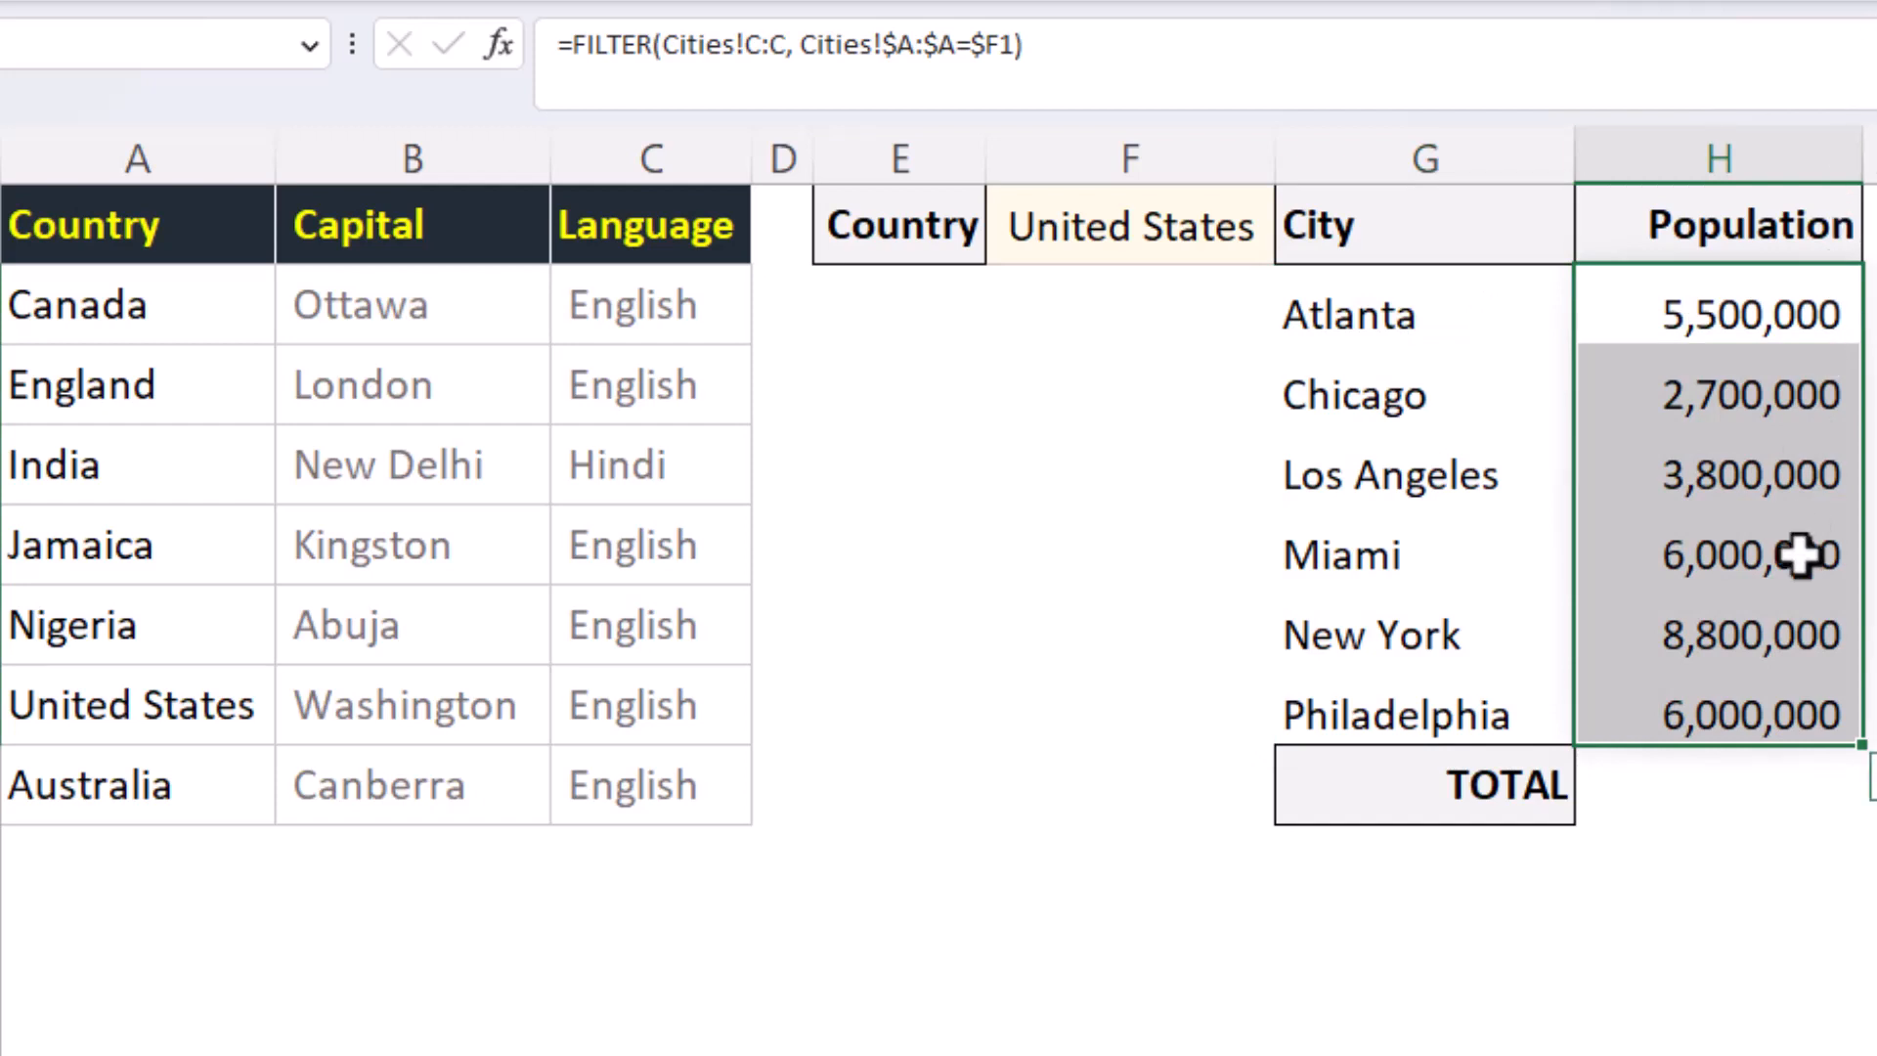
Select the population TOTAL cell H8 and ask ChatGPT whether there is an Excel keyboard shortcut to add the values in a column.
left_click(1716, 819)
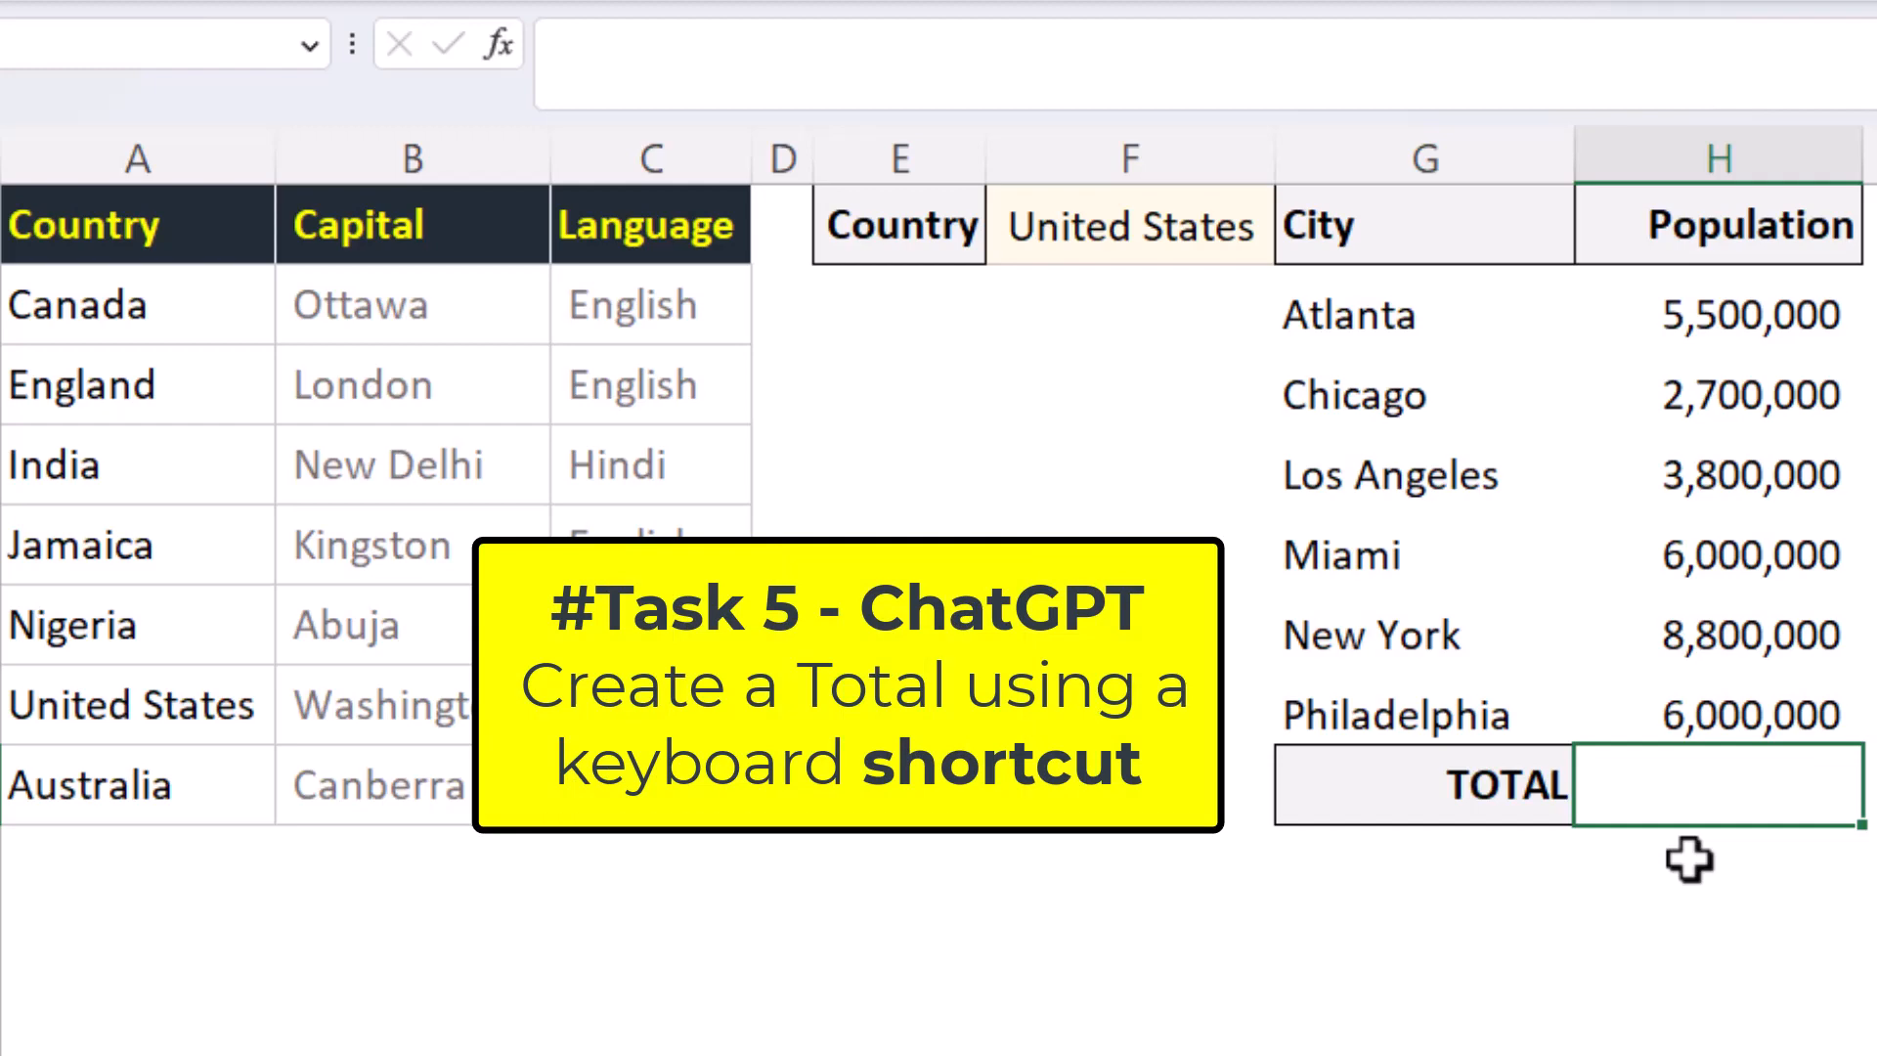
type("is there ")
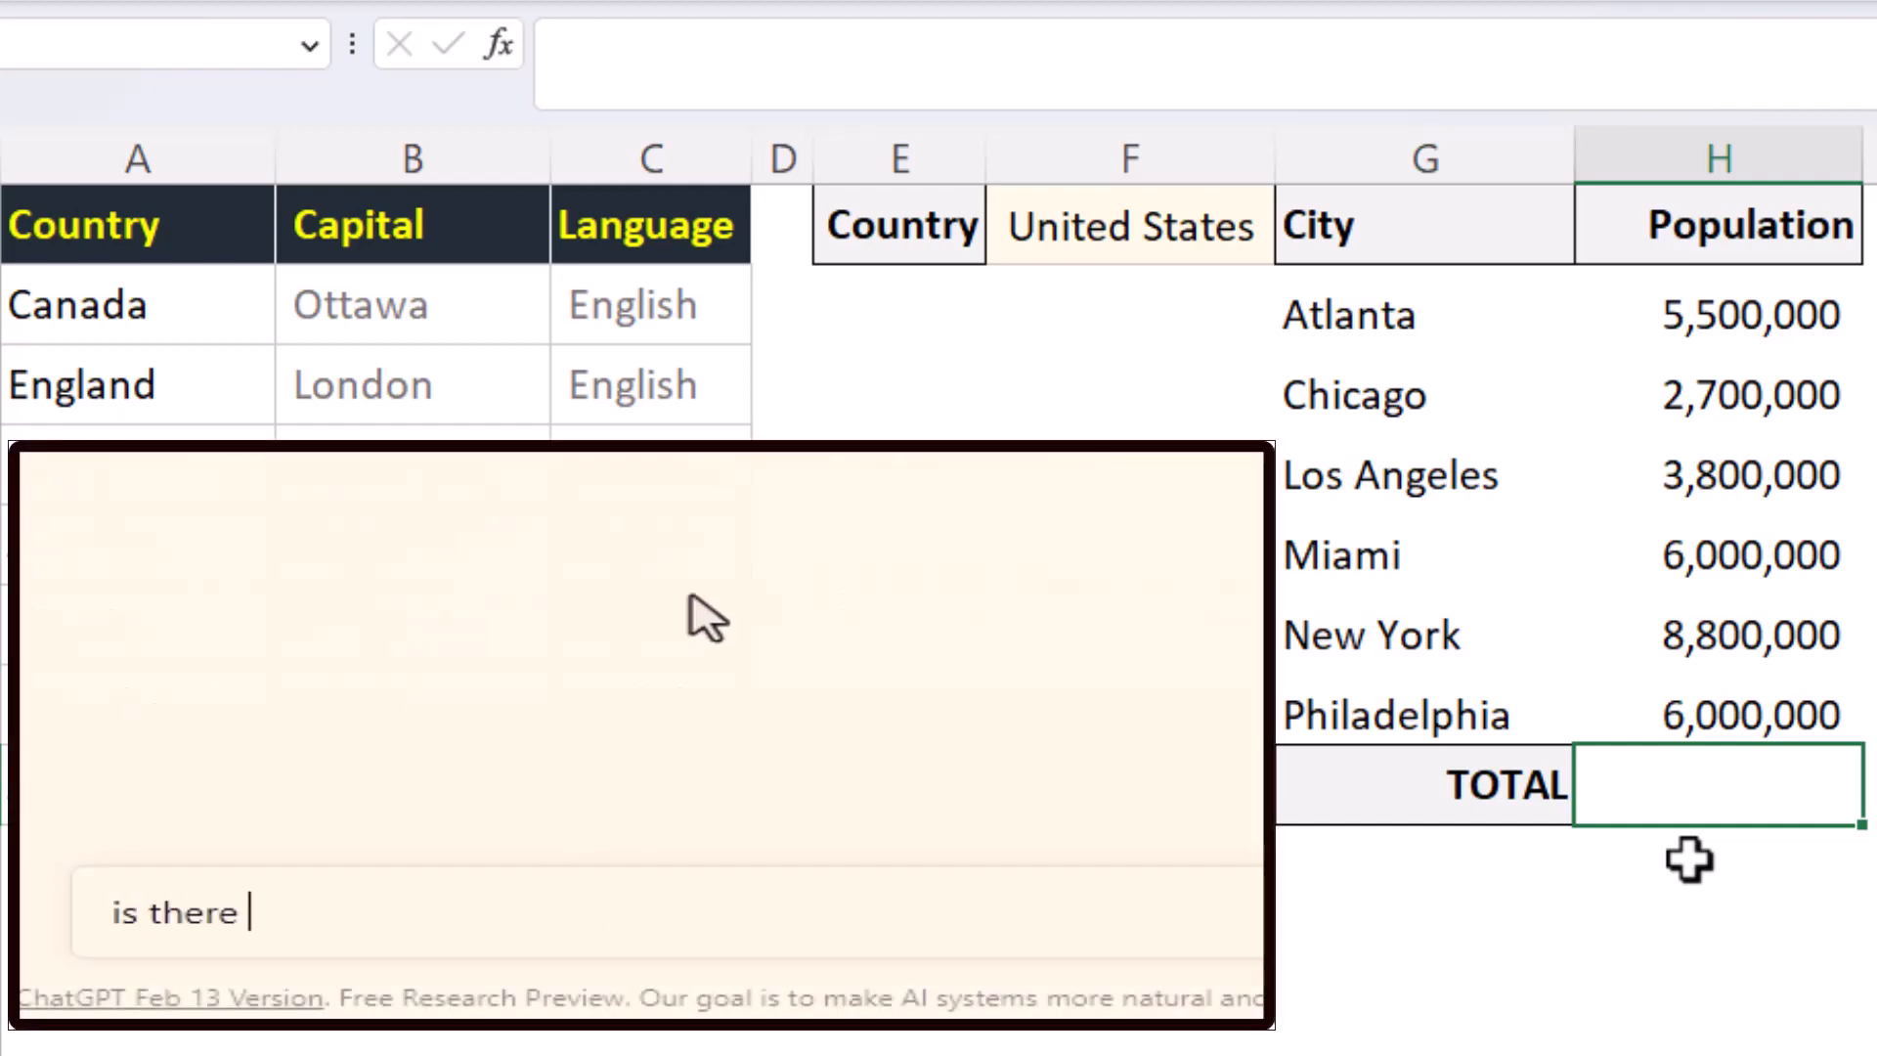
type("an excel keyboard shortcut to add")
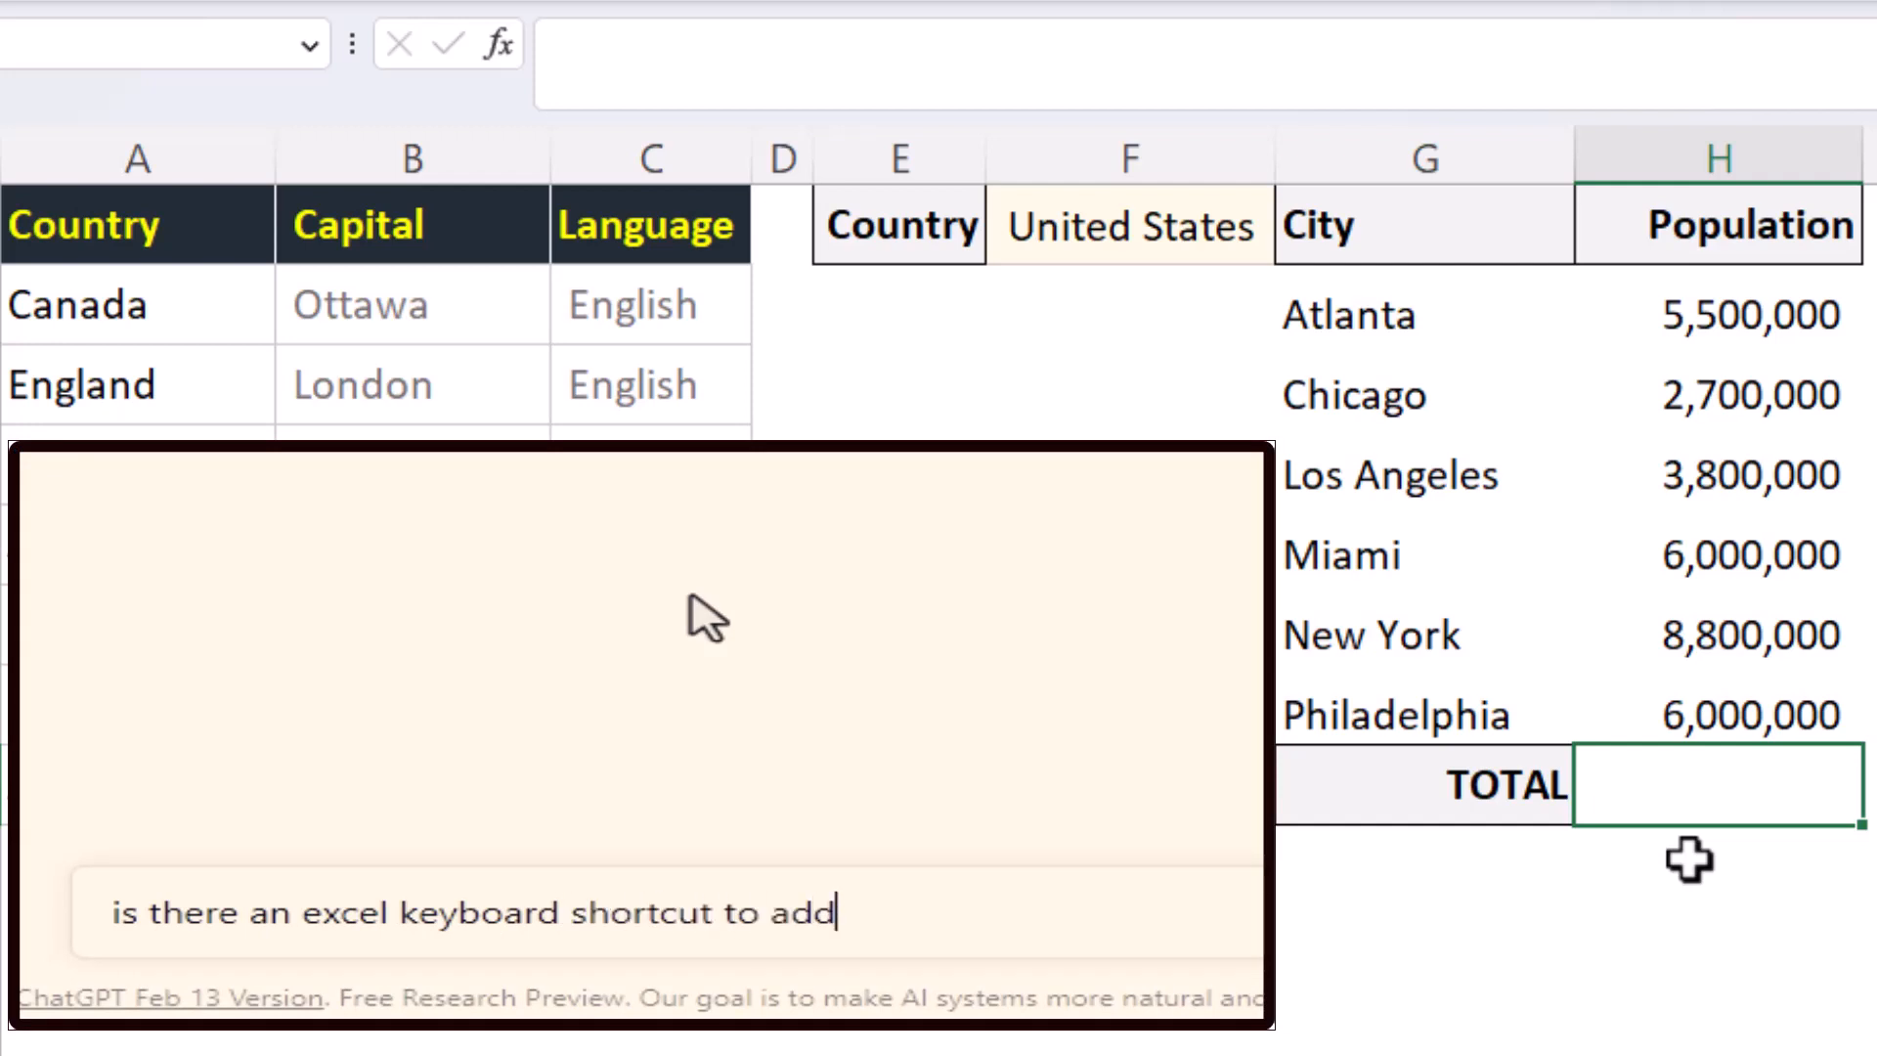
type(" the values in  a column")
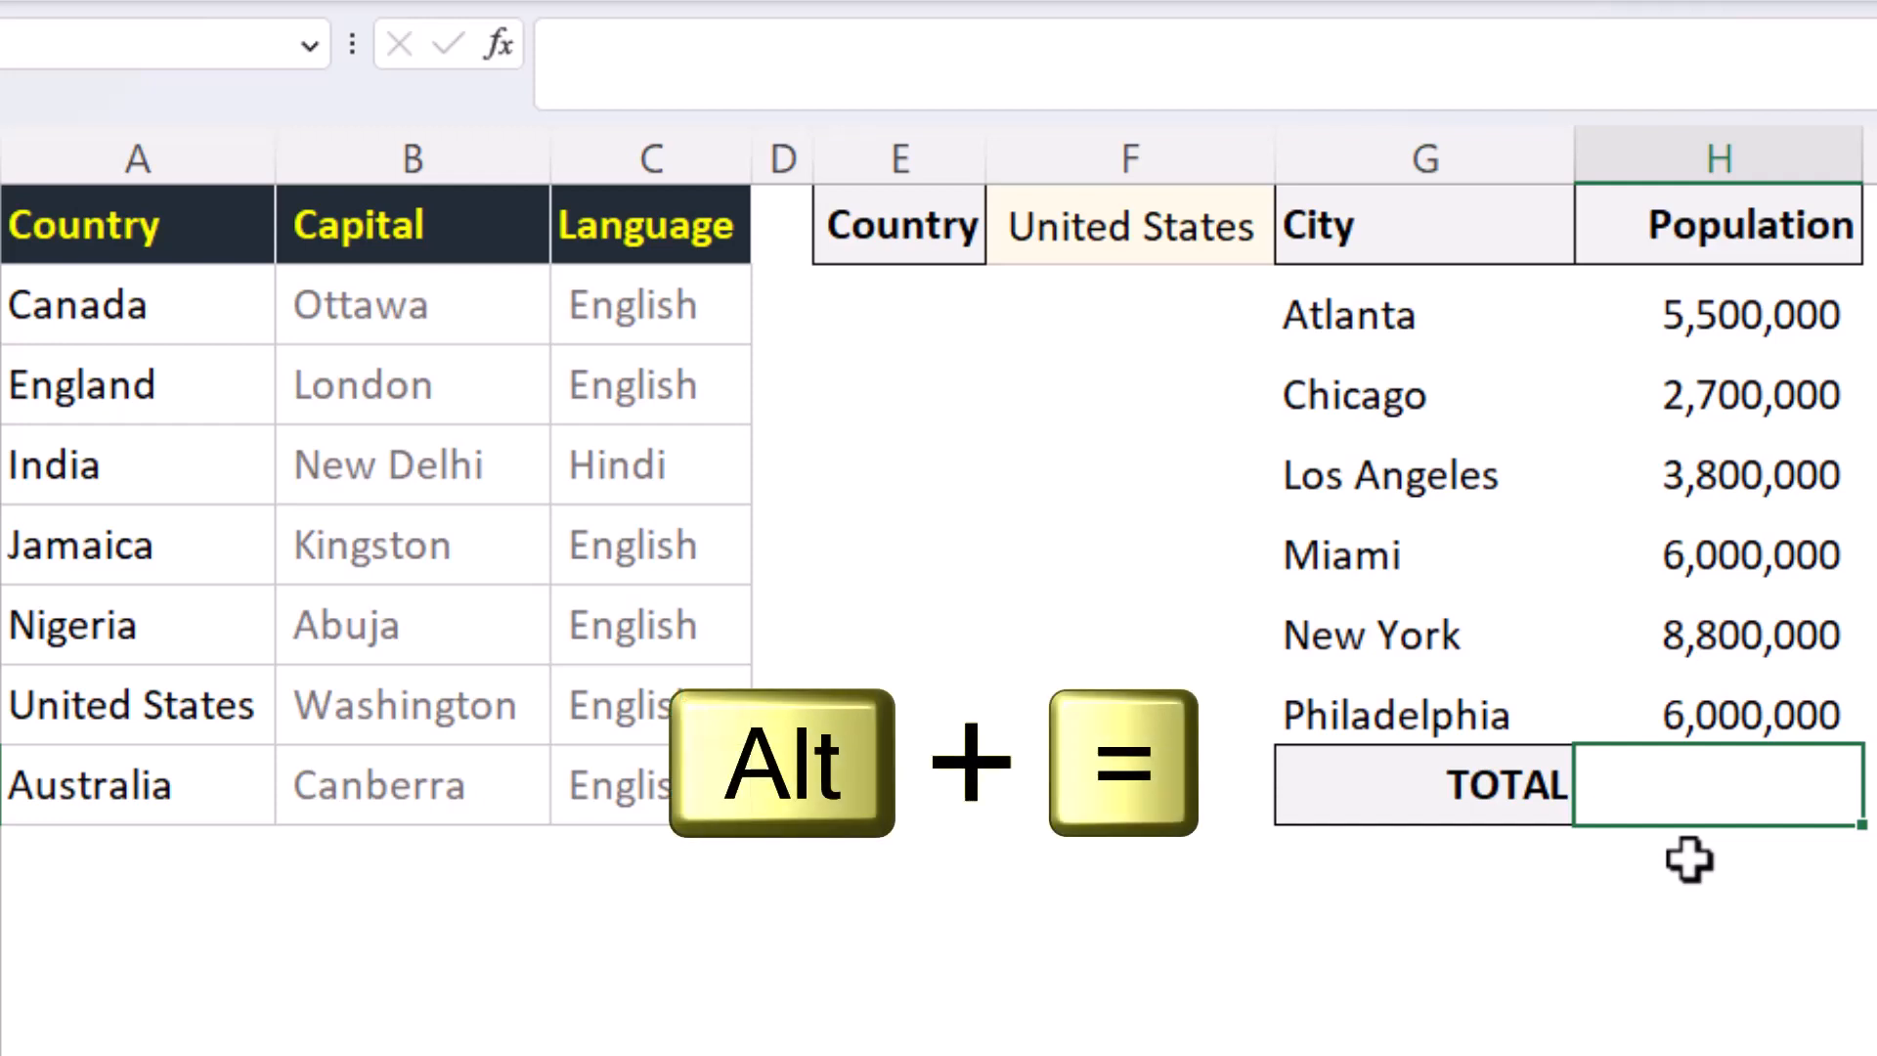
Total the population list in H8 with the AutoSum formula =SUM(H2#).
key("alt+equal")
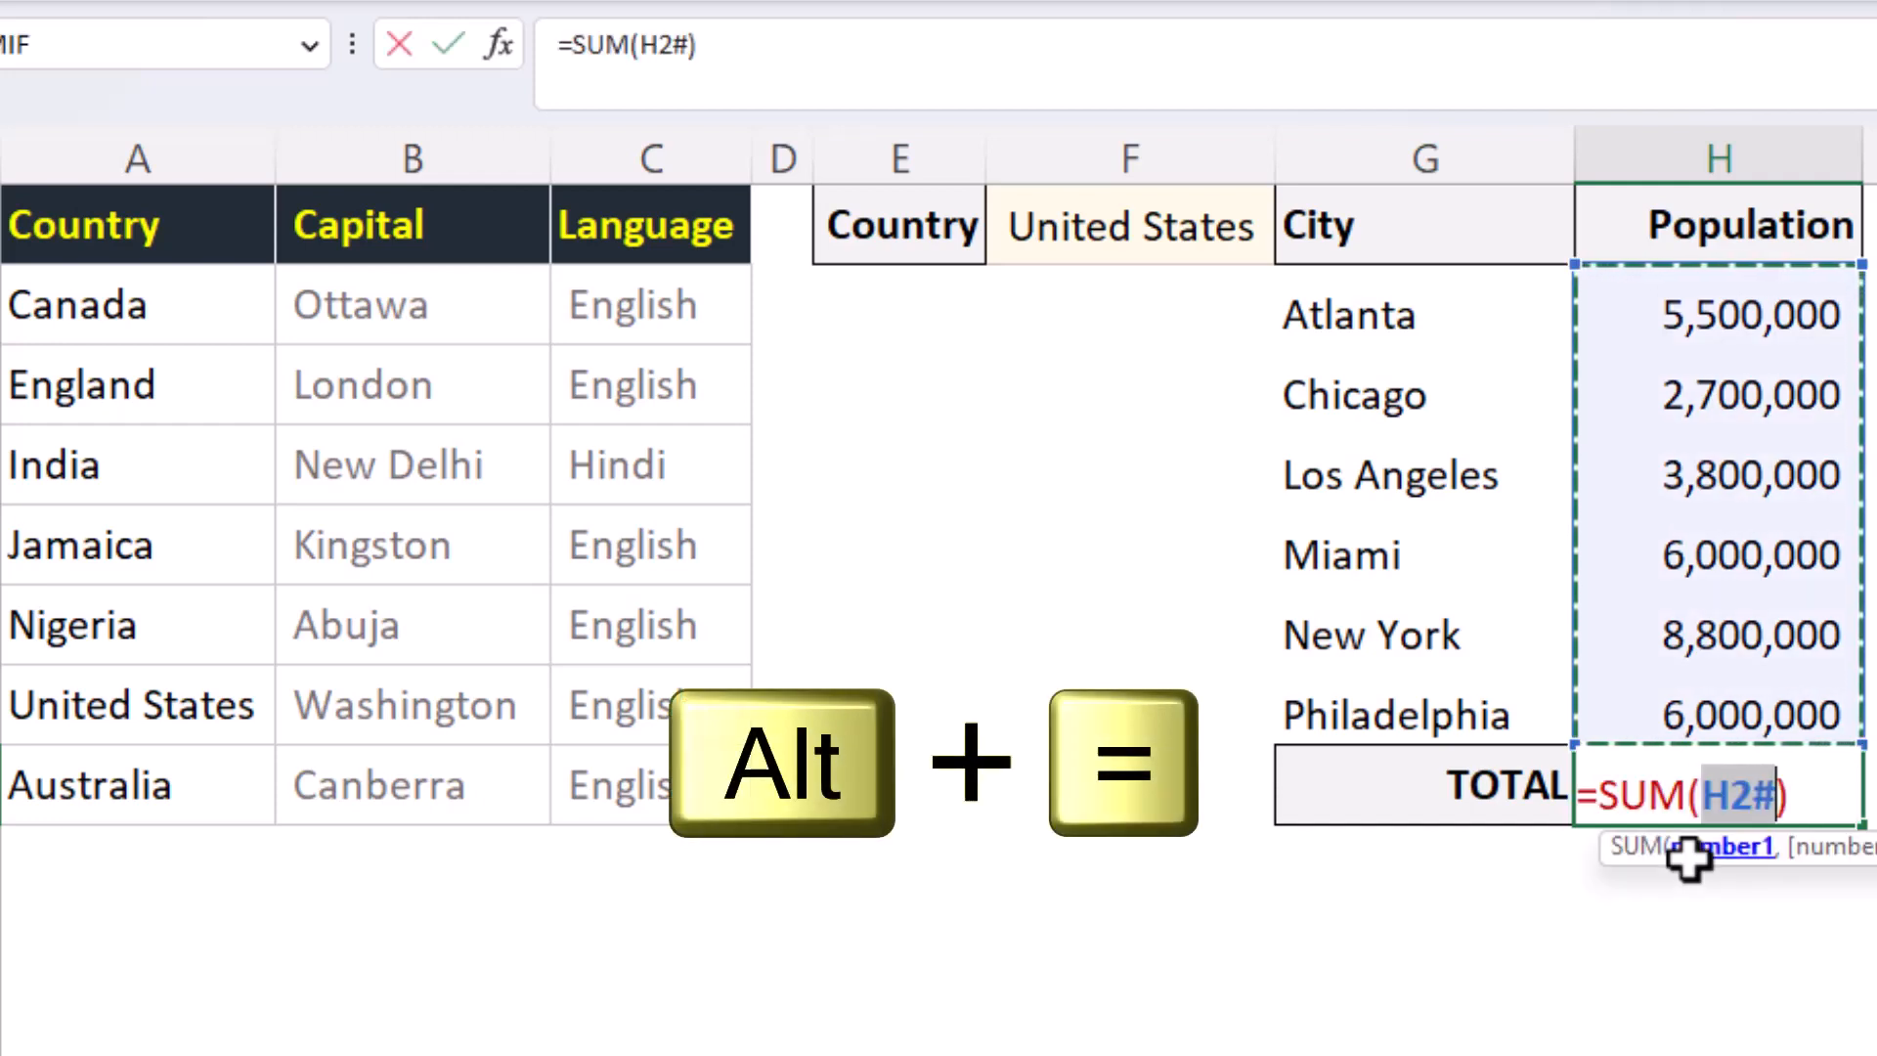
key("Return")
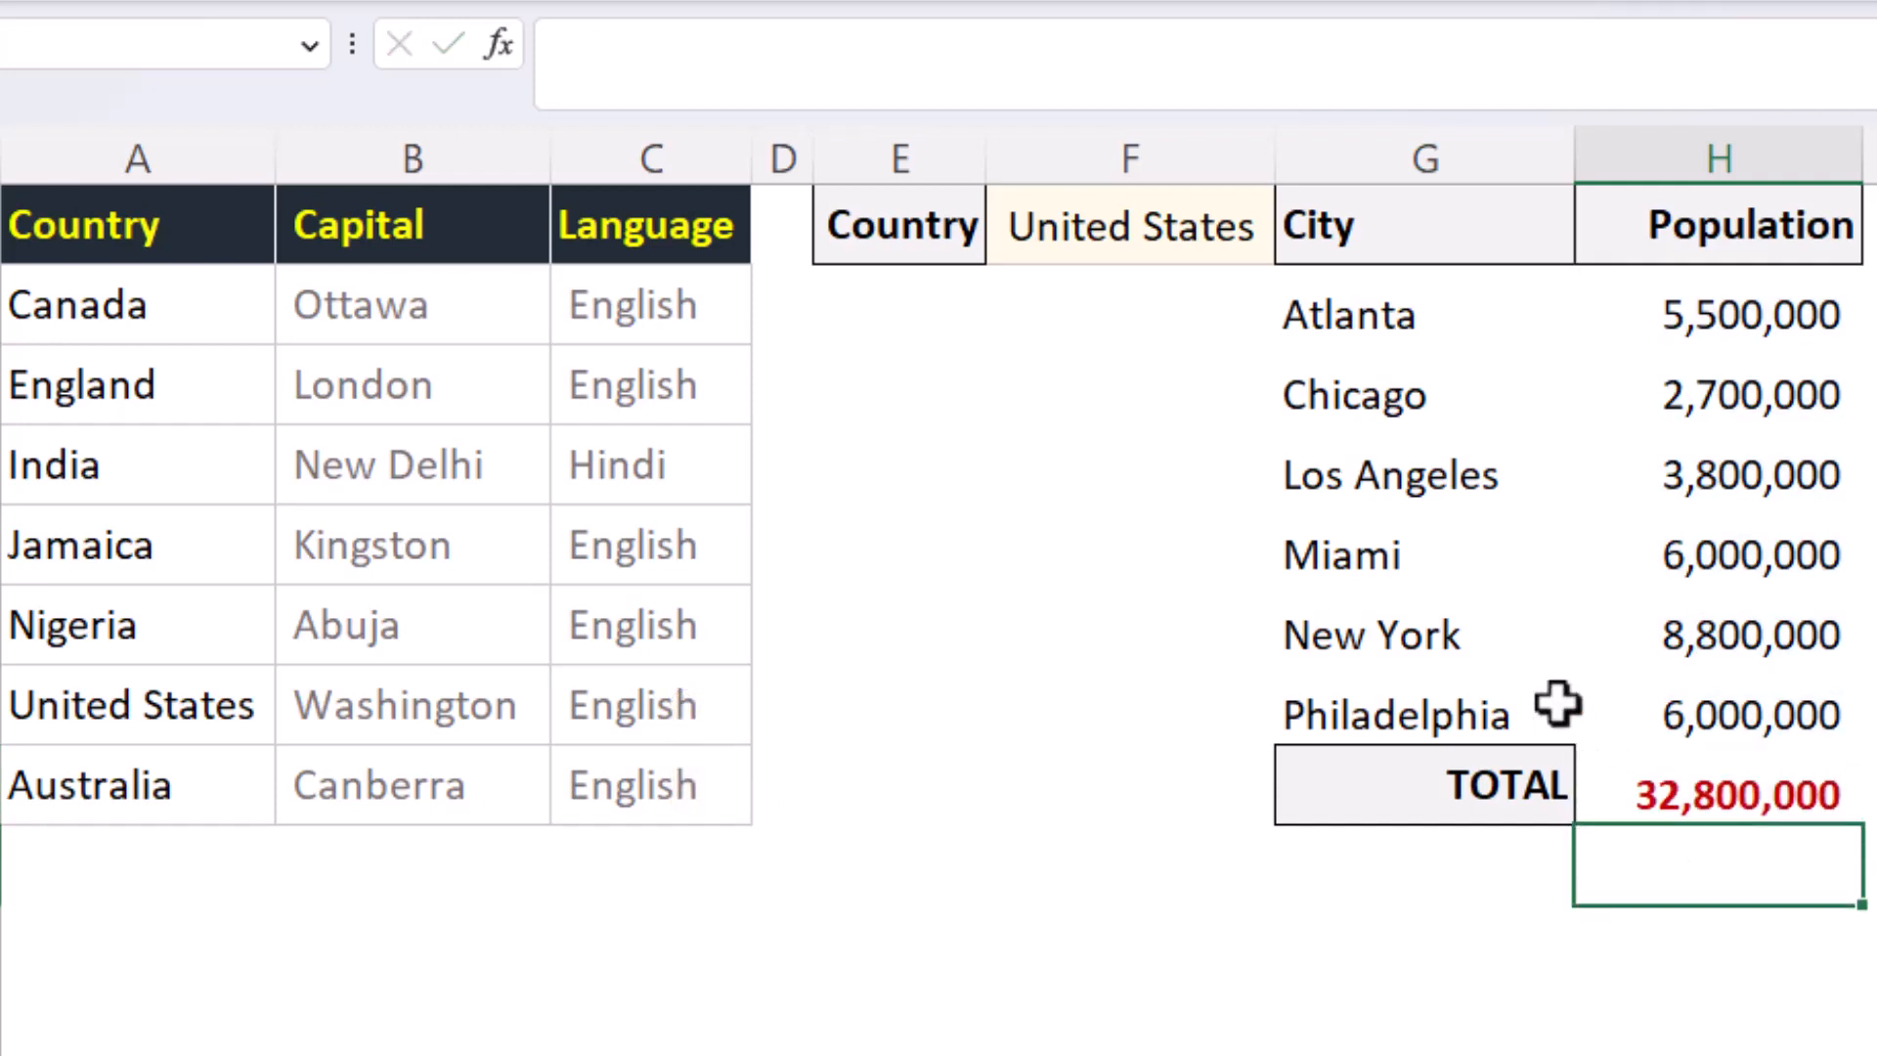
Choose Jamaica as the country in cell F1.
left_click(1220, 229)
left_click(1293, 240)
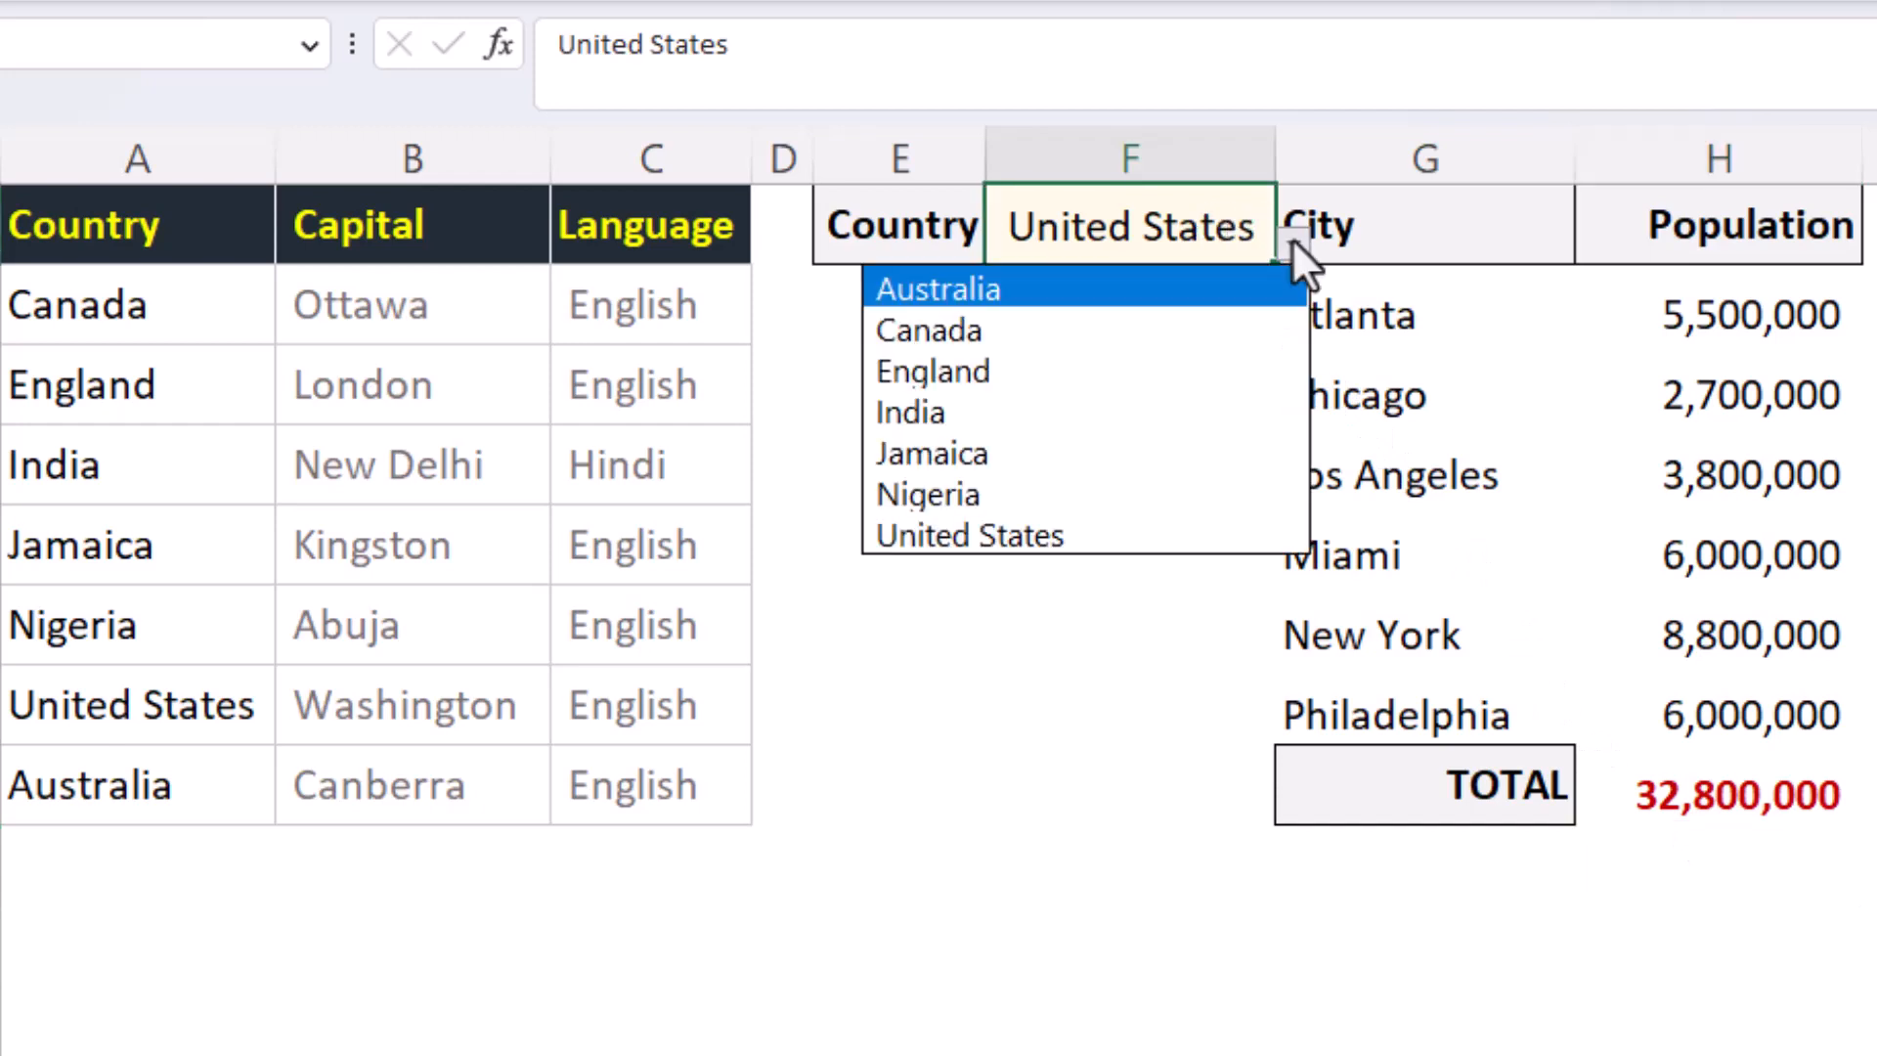
left_click(1123, 456)
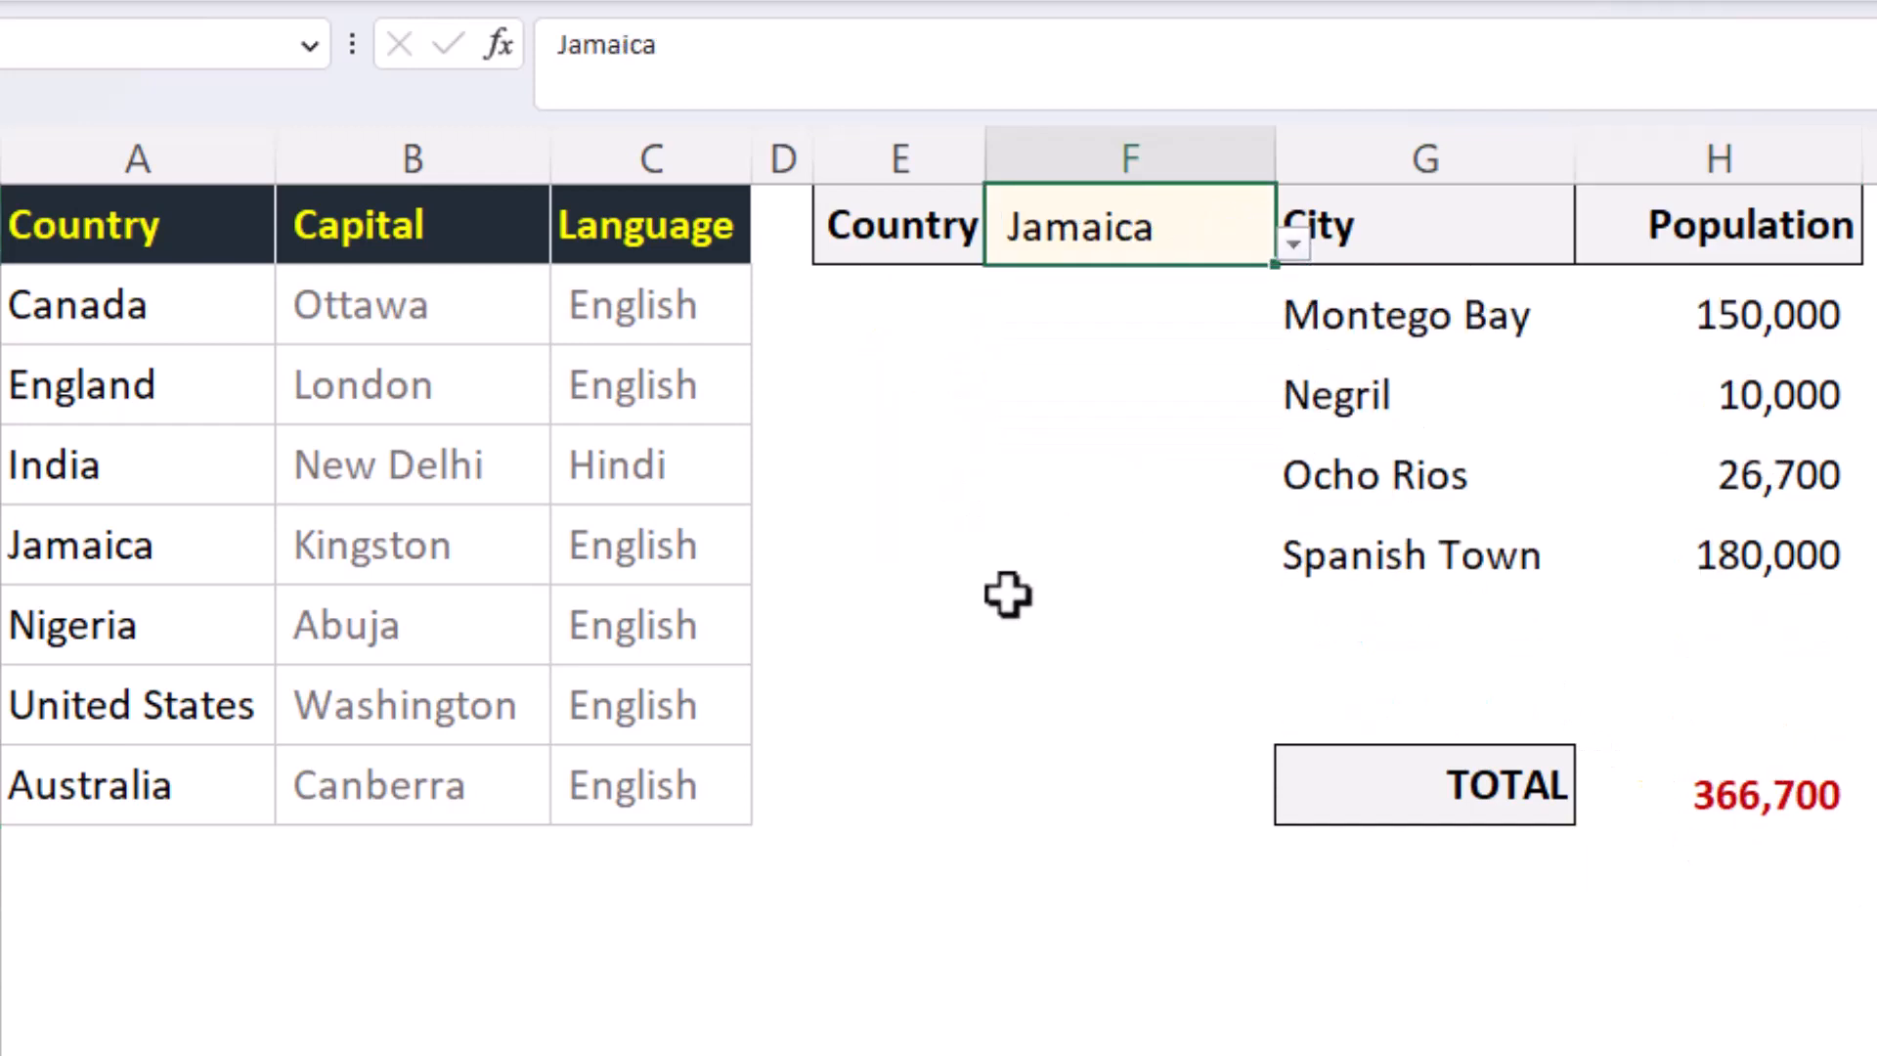